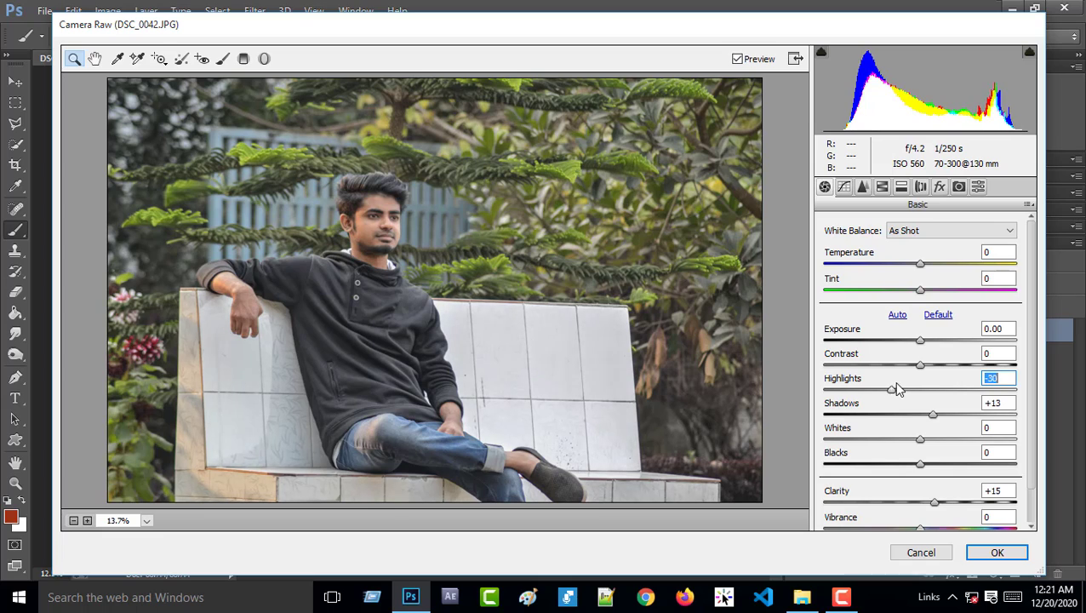
Set the parametric tone curve to Shadows +11 and Highlights -15, and the sharpening Amount to 7.
click(843, 187)
scroll(1032, 345, down, 1)
scroll(1032, 345, down, 1)
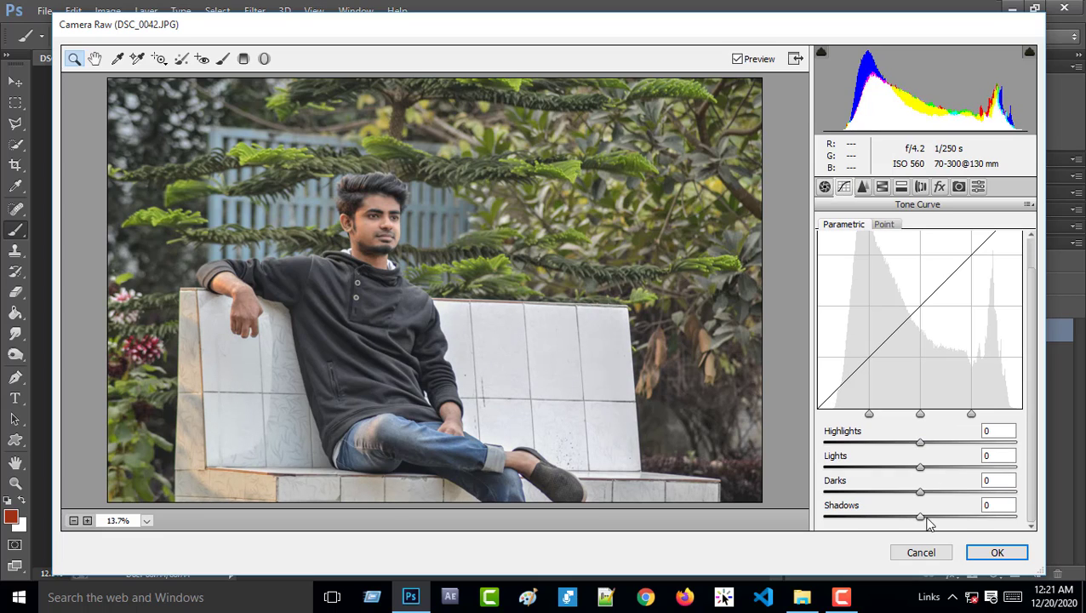
drag(920, 517, 930, 516)
drag(919, 448, 905, 444)
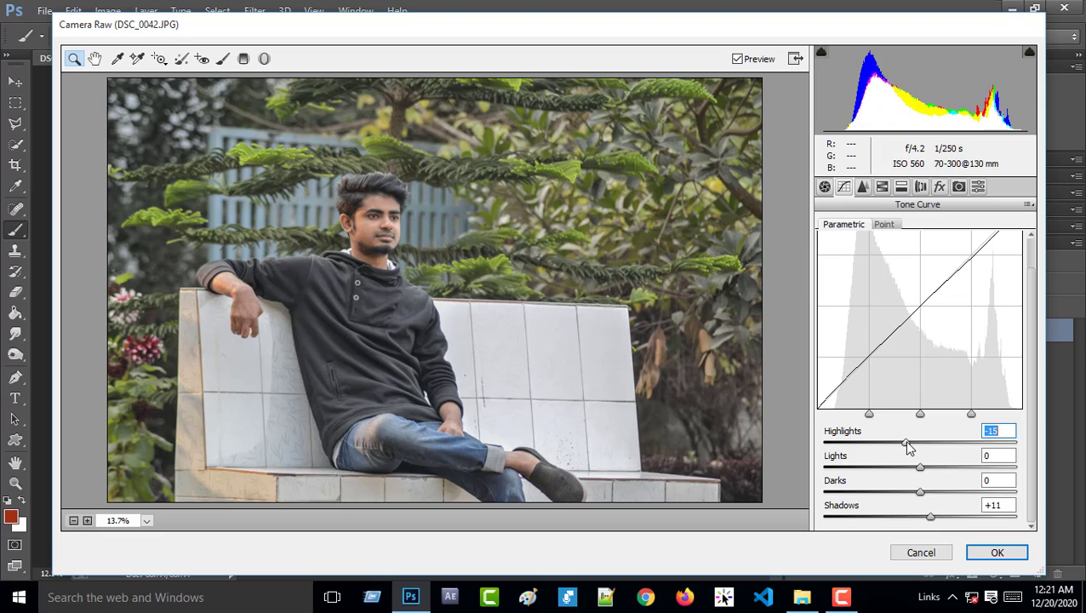
click(863, 189)
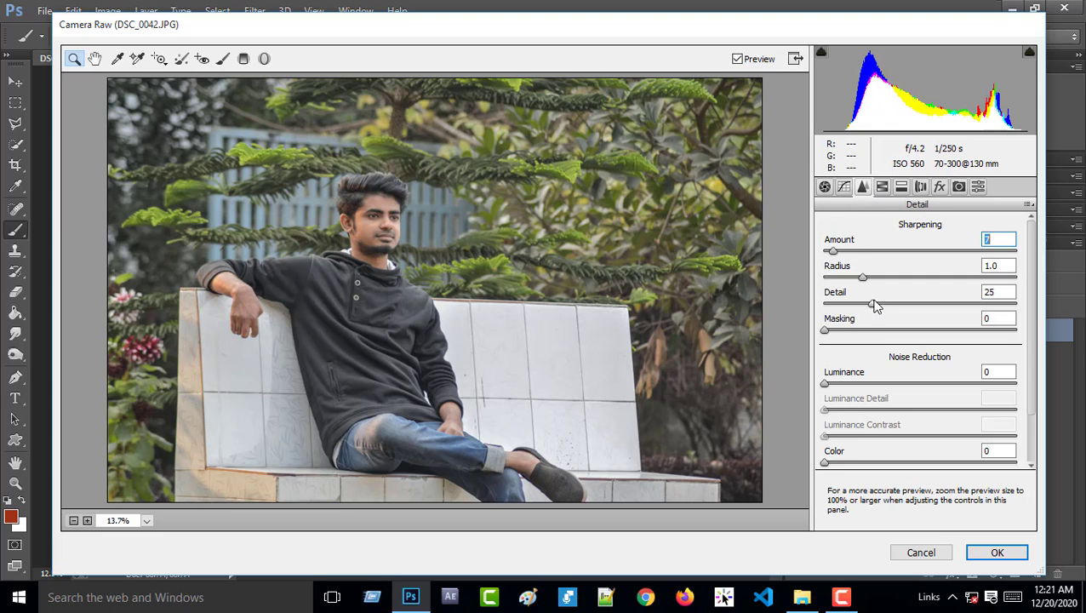
Set the Greens saturation to +81 and the hue of Greens to +27 and Yellows to +31, and apply the Camera Raw filter.
click(881, 187)
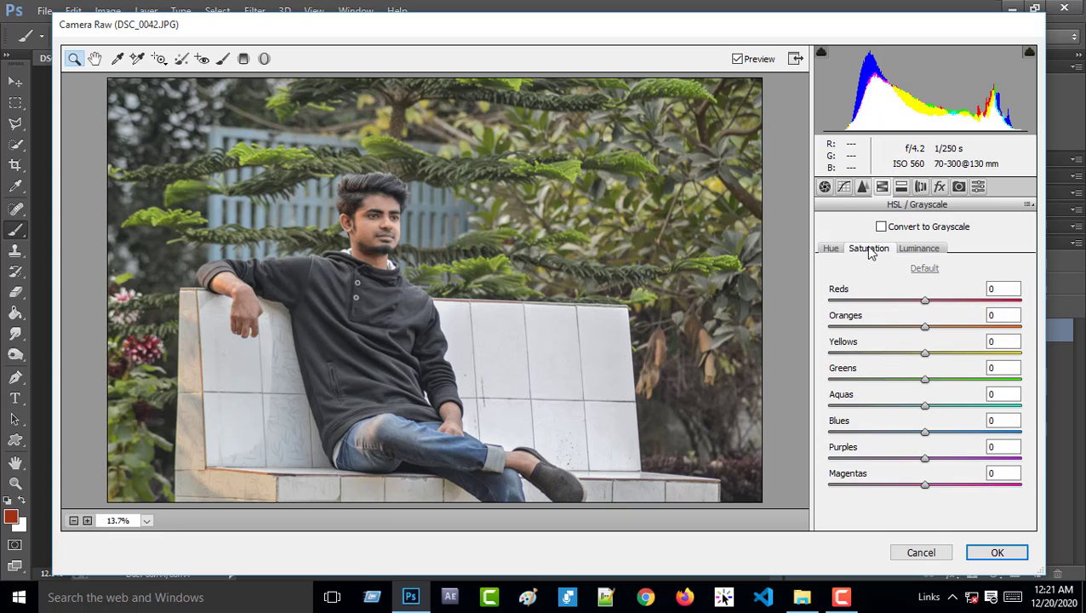
drag(930, 385, 989, 384)
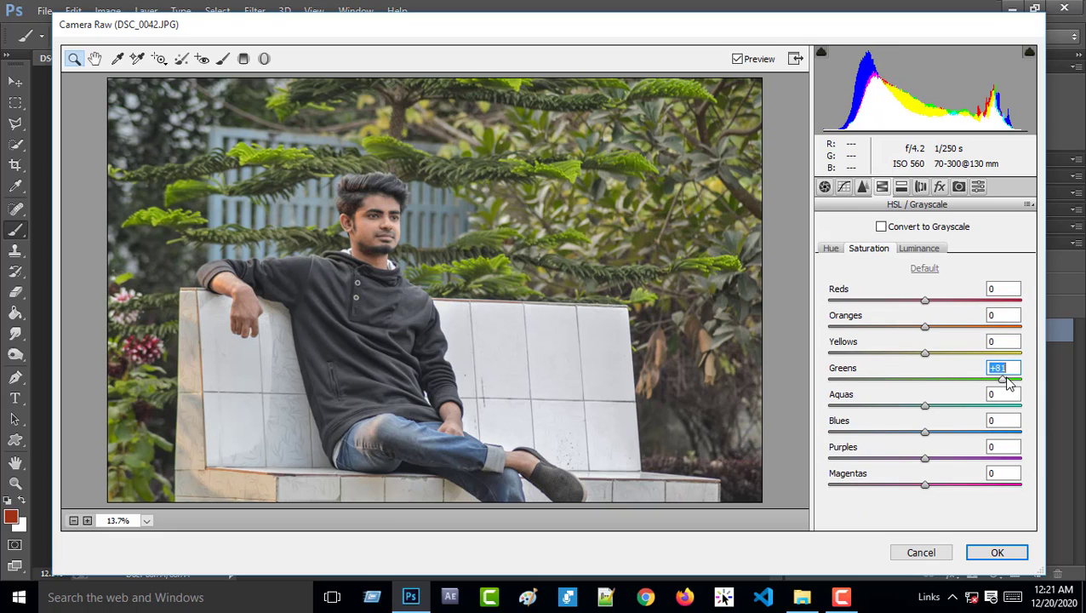
click(831, 251)
drag(924, 378, 955, 351)
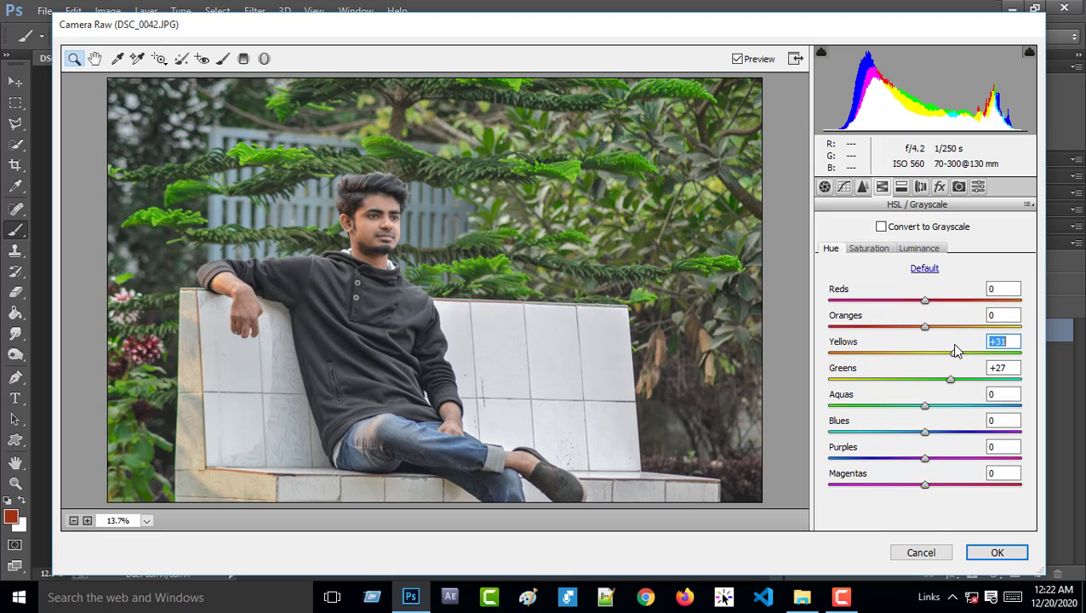
click(993, 552)
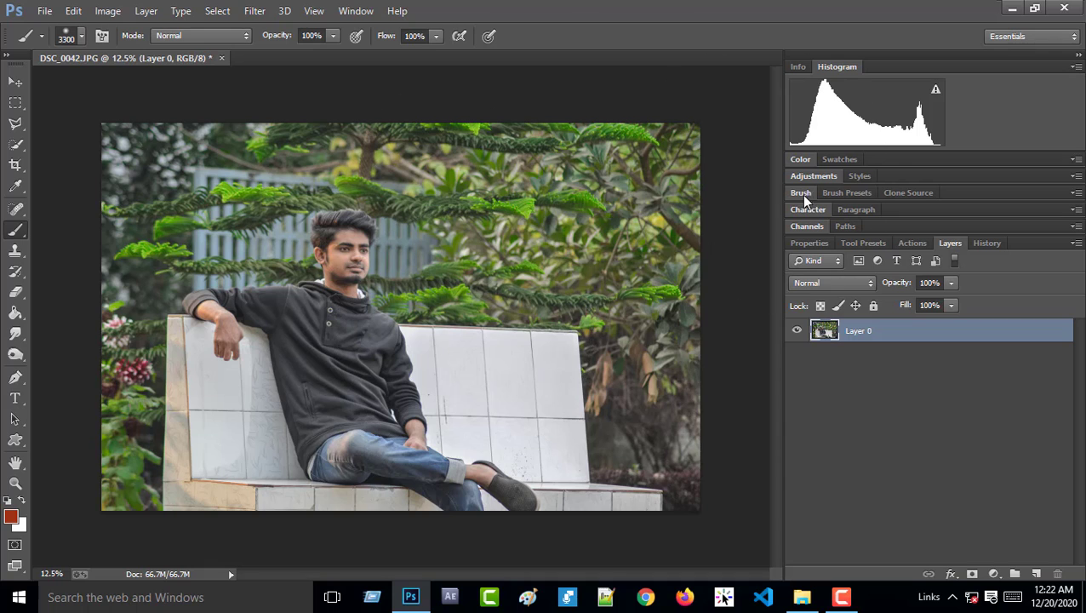
Crop a narrow strip off both the left and right sides of the photo.
key(c)
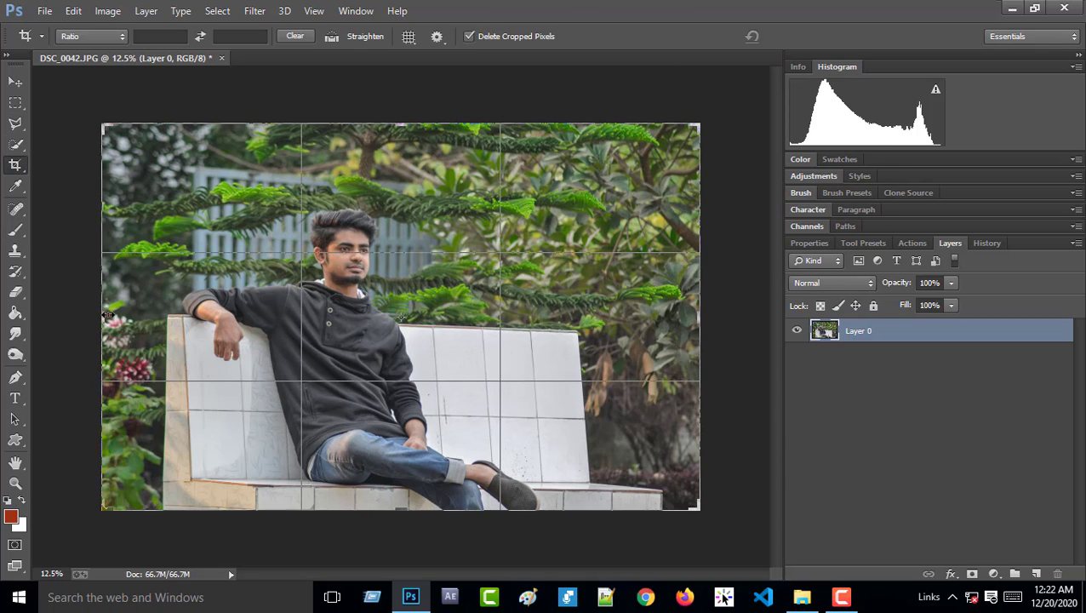
drag(103, 317, 108, 317)
drag(695, 315, 693, 315)
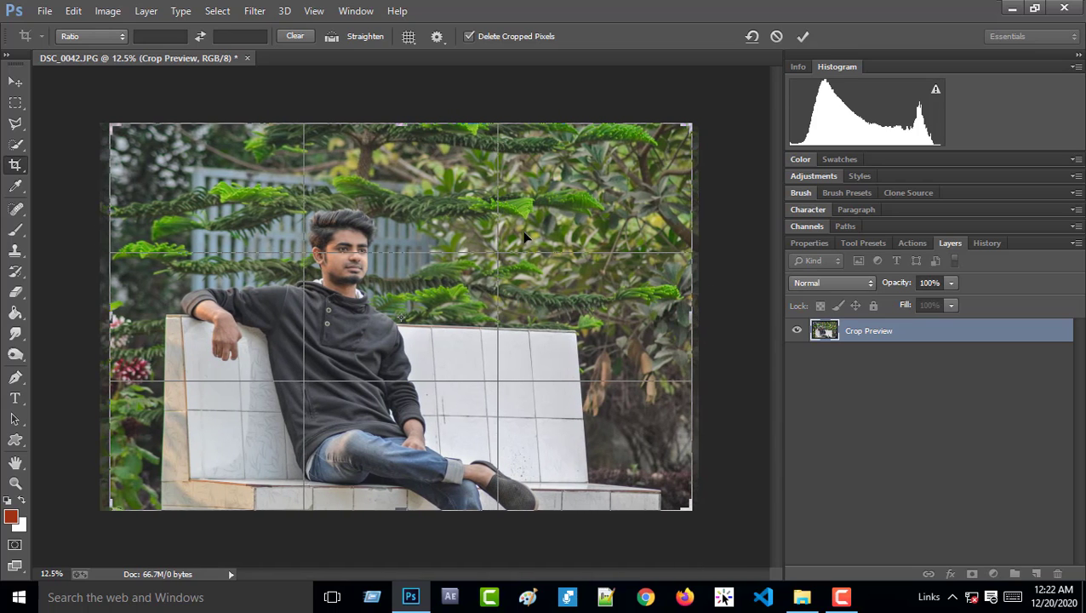
click(802, 37)
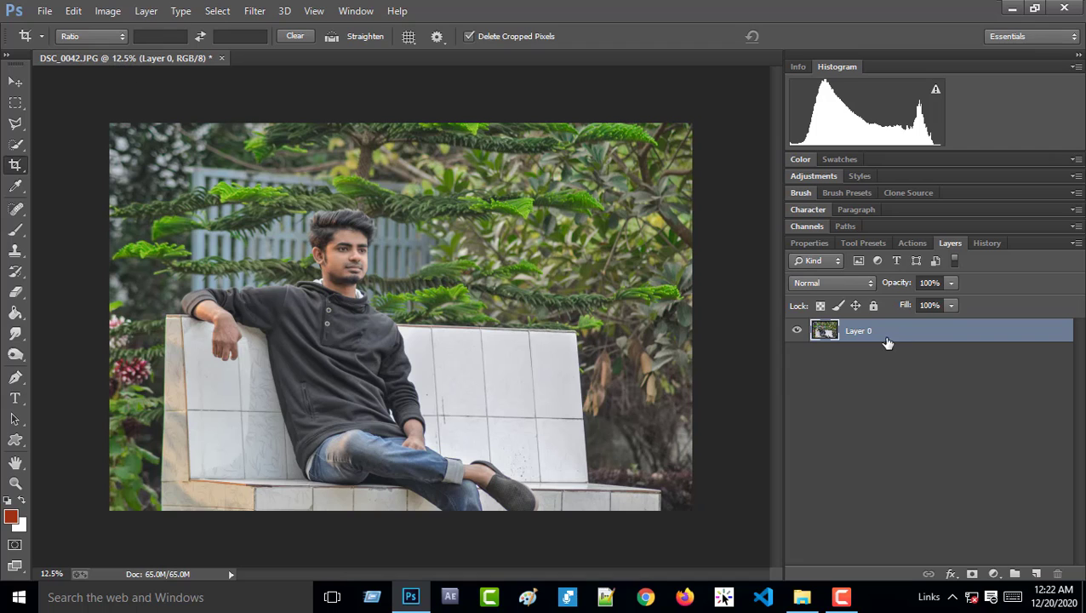
Examine the man's face and hair up close at 50% with the Spot Healing Brush ready.
key(ctrl+plus)
key(ctrl+plus)
key(ctrl+plus)
key(ctrl+plus)
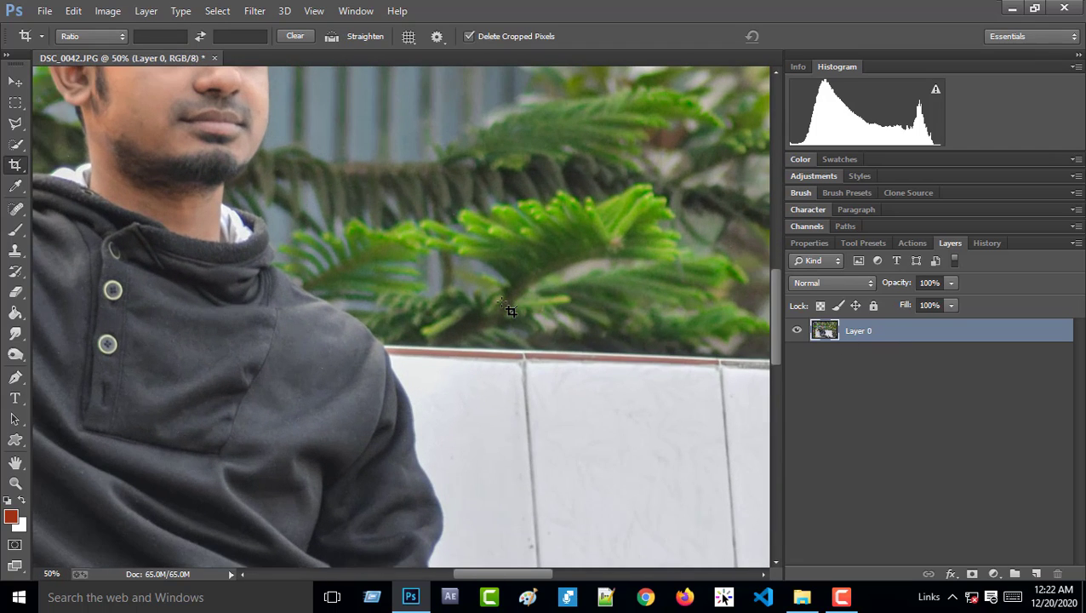
scroll(775, 341, up, 5)
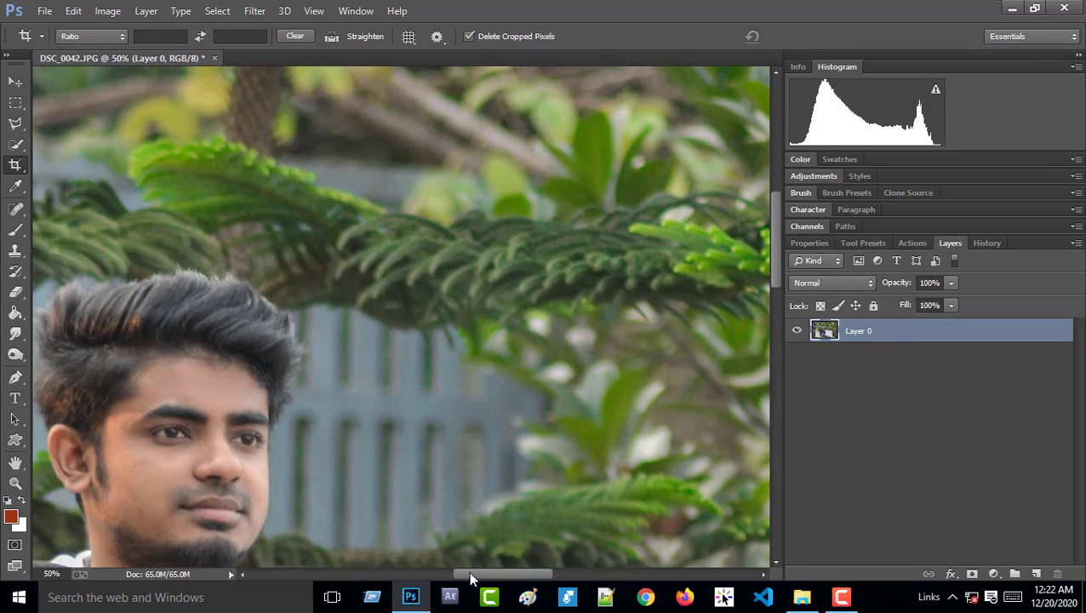
drag(468, 570, 423, 570)
scroll(775, 260, down, 3)
key(j)
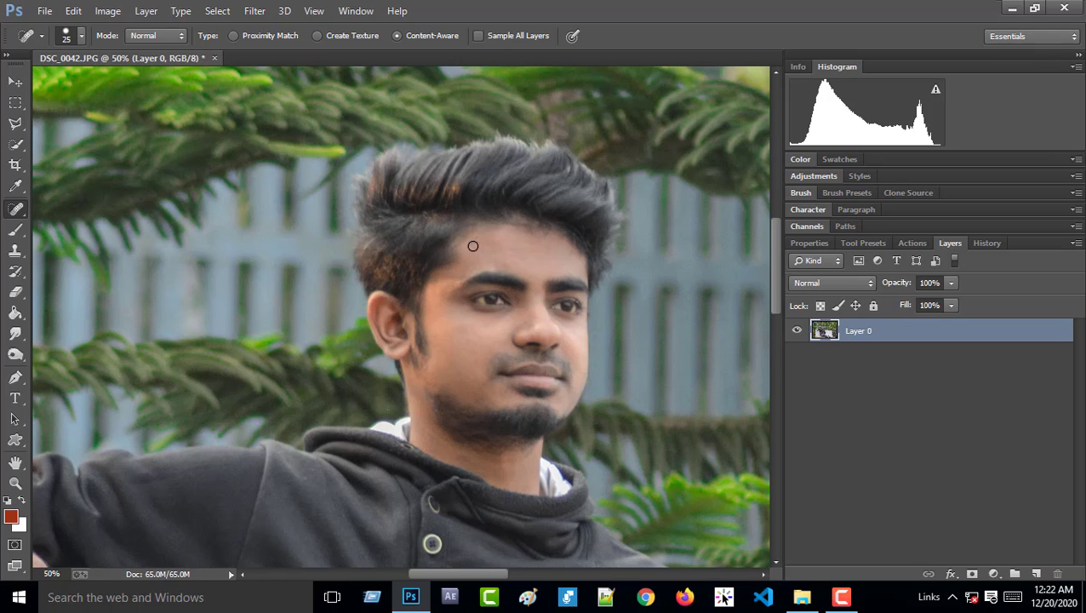
key(ctrl+minus)
key(ctrl+minus)
key(ctrl+minus)
key(ctrl+minus)
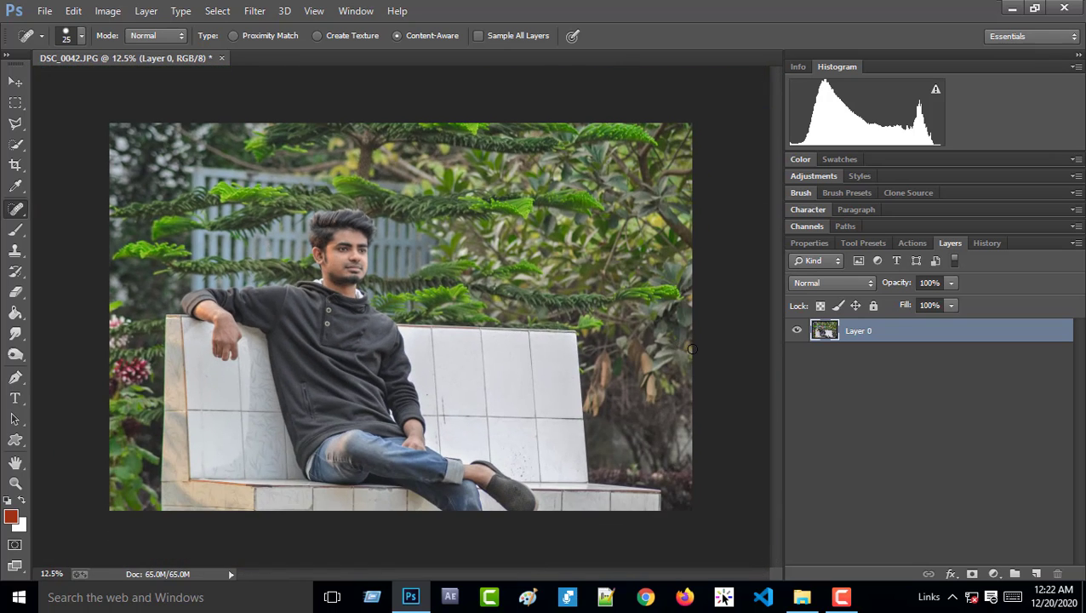
Duplicate Layer 0 within the same document under the name Layer 0 copy.
right_click(925, 324)
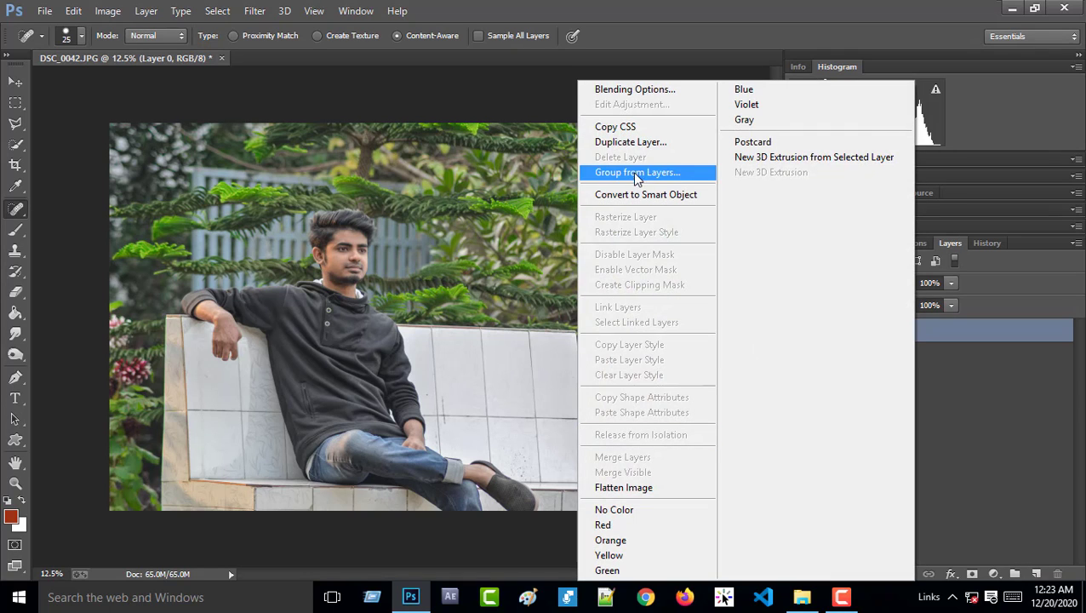
click(650, 143)
click(681, 178)
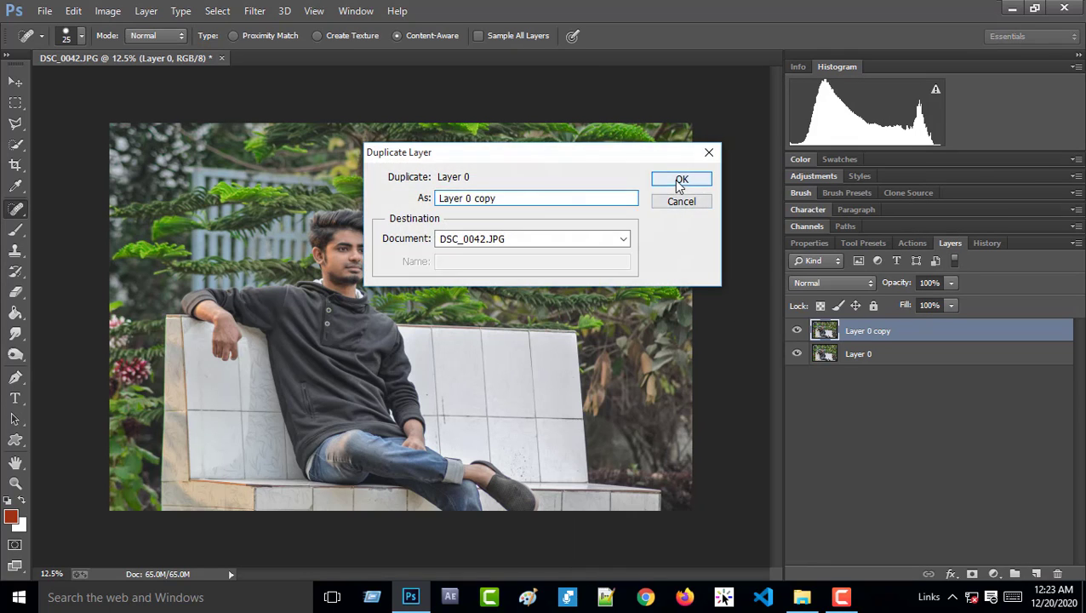
Start a Camera Raw filter on Layer 0 copy and set the saturation of Greens and Yellows to -100.
click(257, 12)
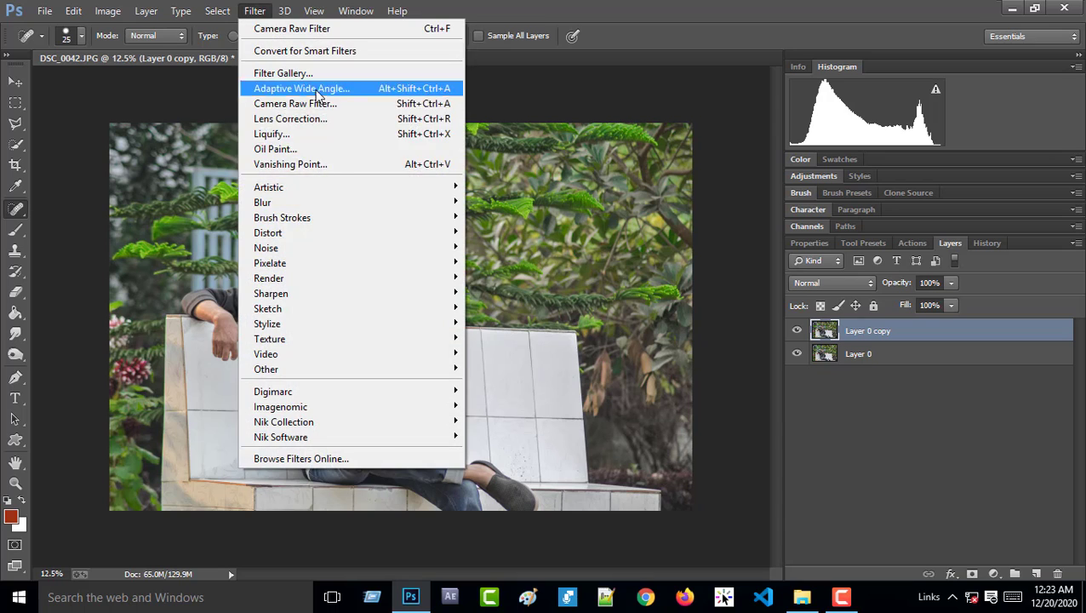
click(322, 104)
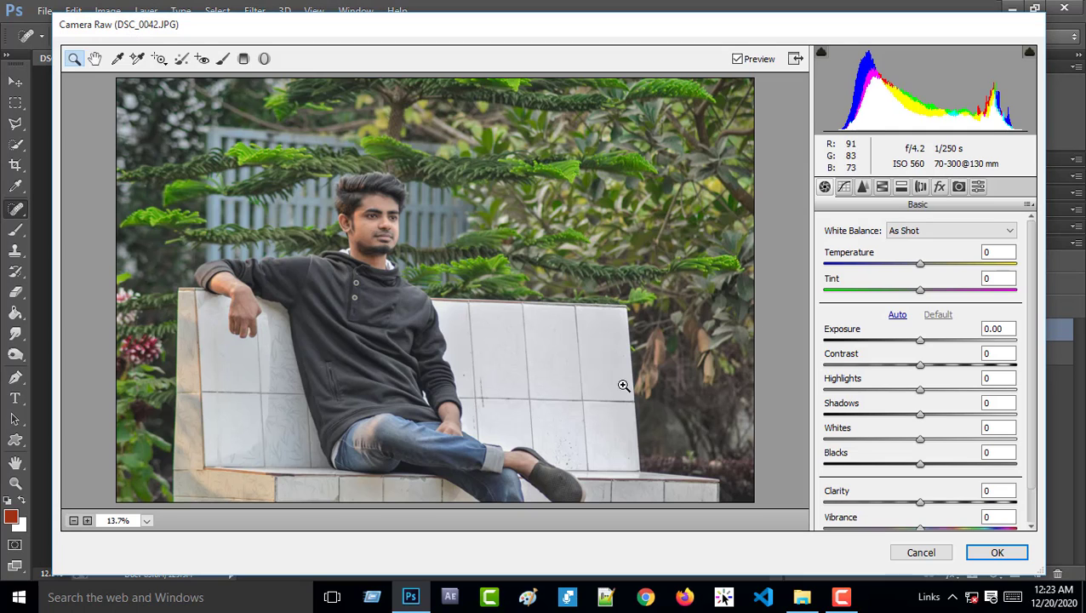
click(882, 187)
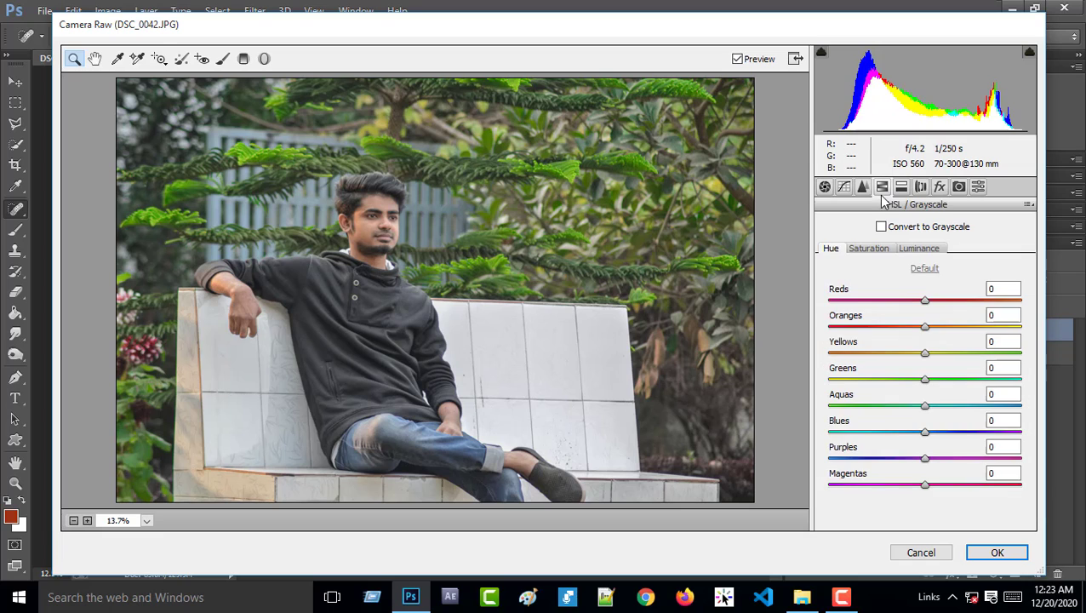
click(868, 248)
click(925, 378)
text(-100)
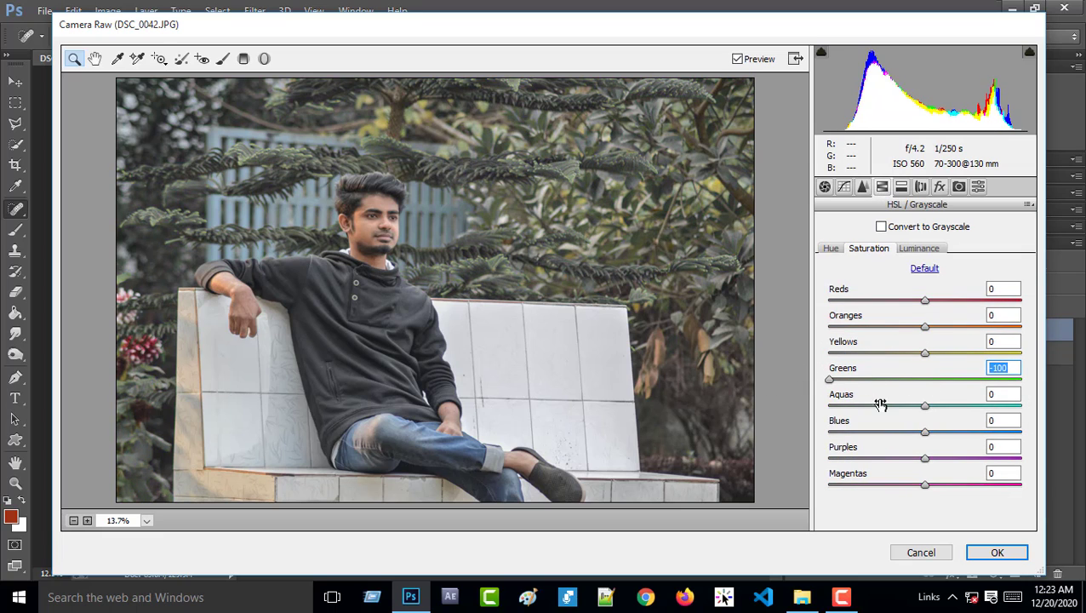
click(926, 353)
text(-100)
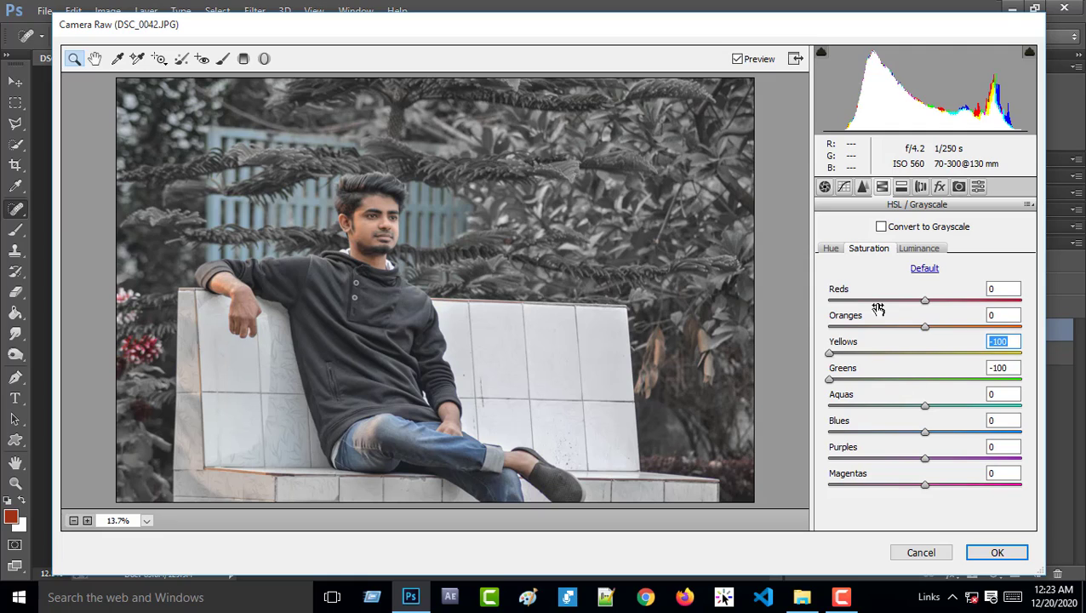
Set the hue of both Yellows and Greens to -100.
click(831, 247)
text(-100)
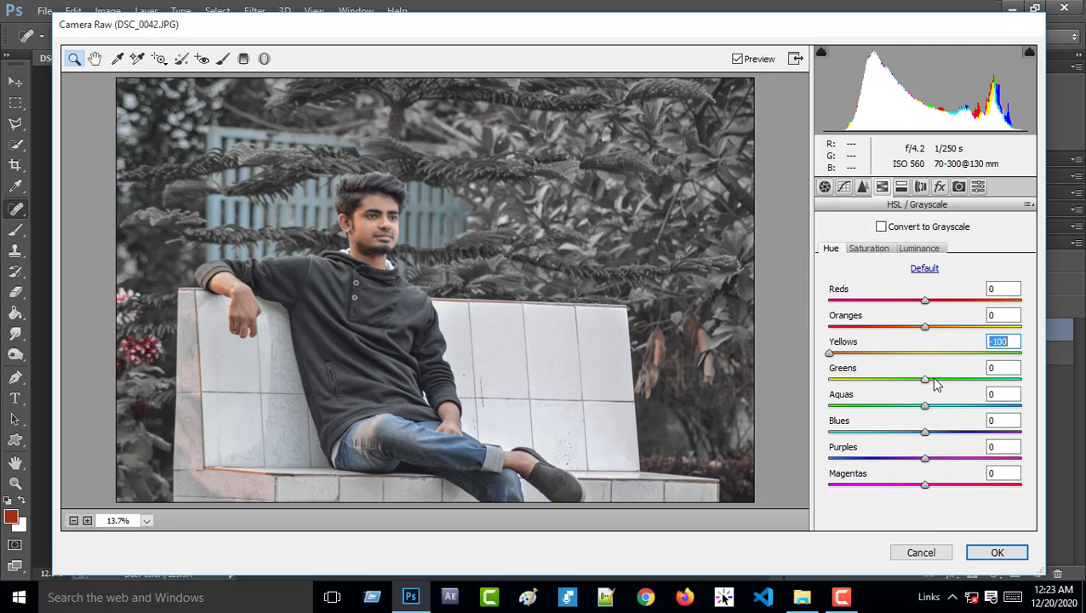
click(928, 380)
text(-100)
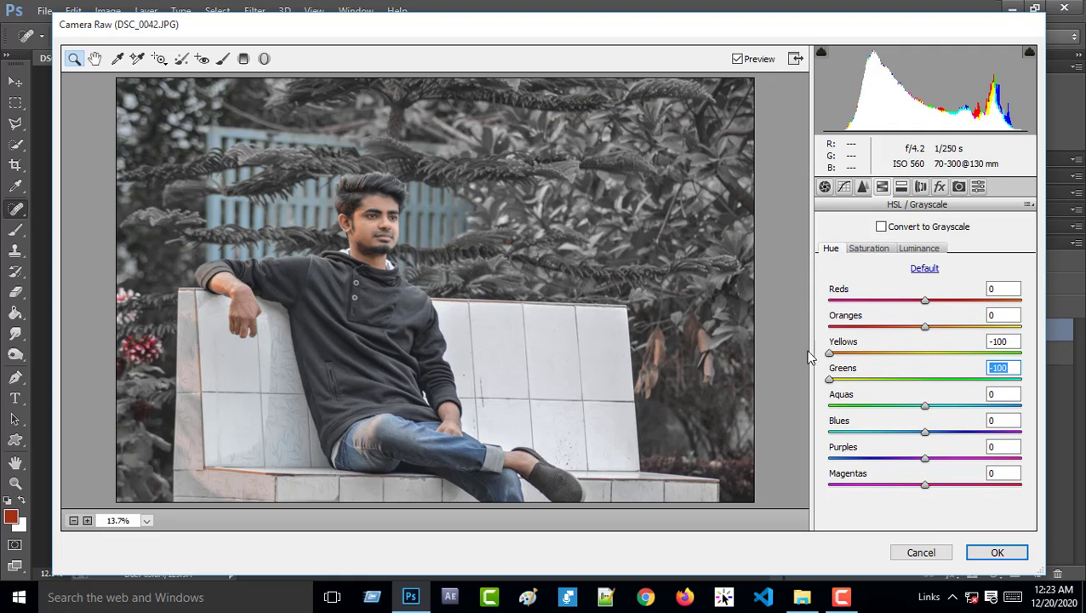
Set Oranges saturation to +4, raise Blues saturation strongly, set Blues hue to +21, and apply the Camera Raw filter.
click(868, 248)
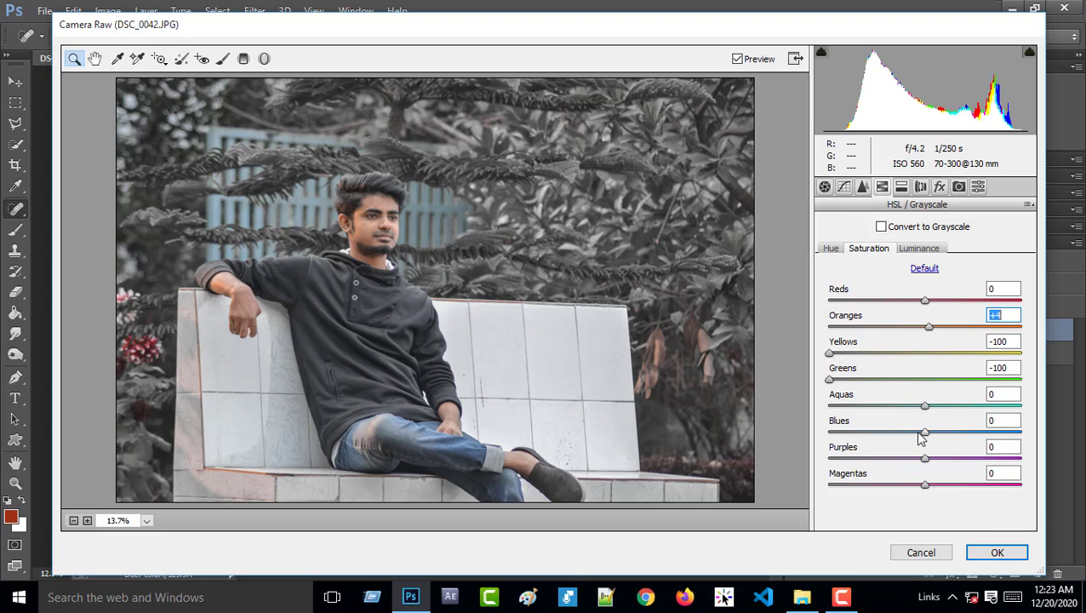
drag(920, 433, 1004, 419)
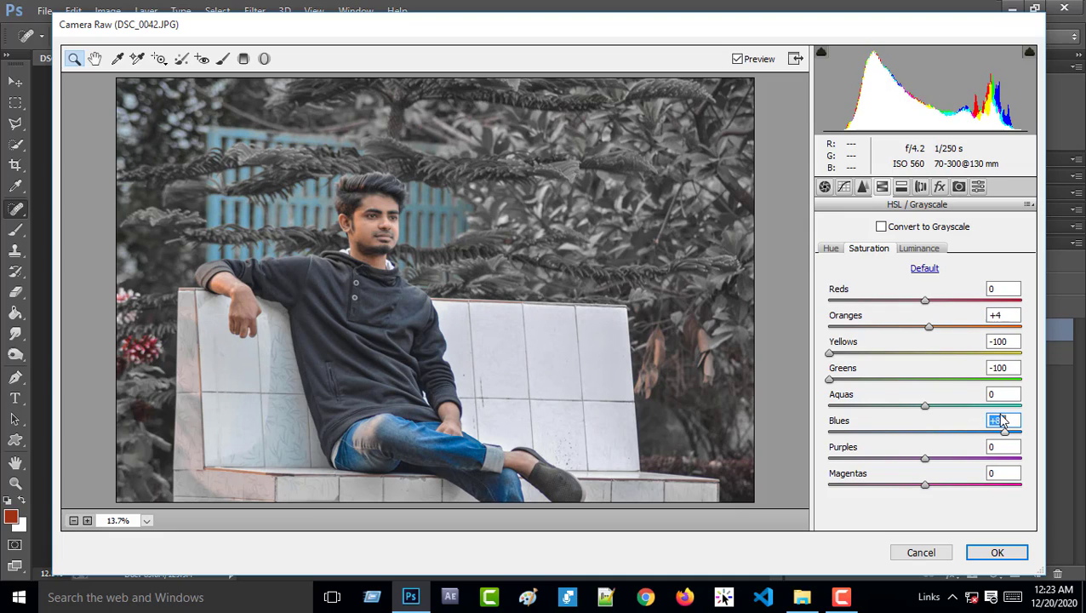
click(831, 248)
drag(926, 435, 945, 440)
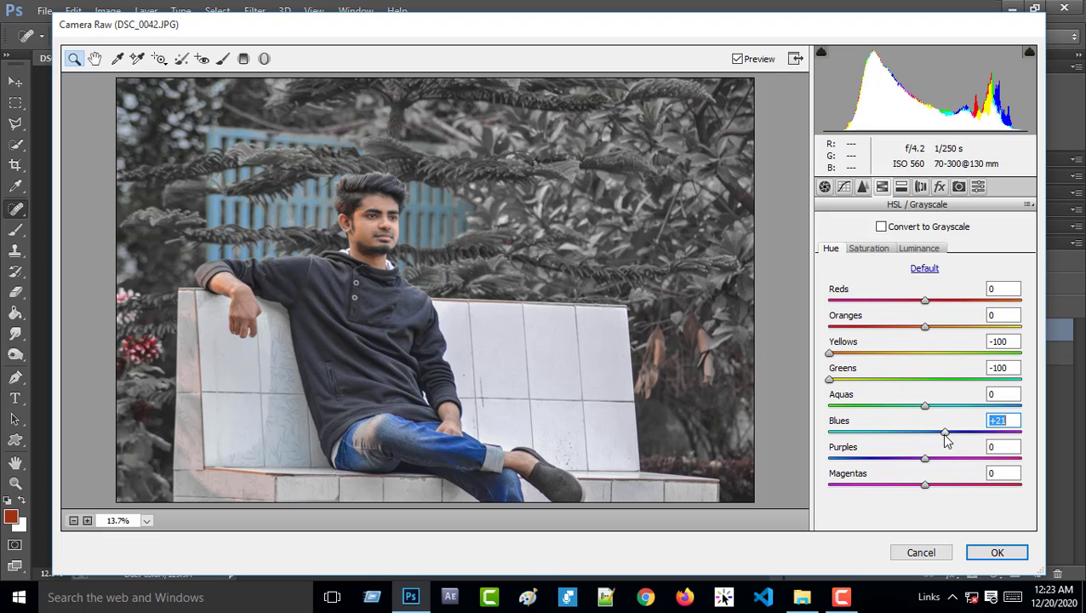
click(997, 552)
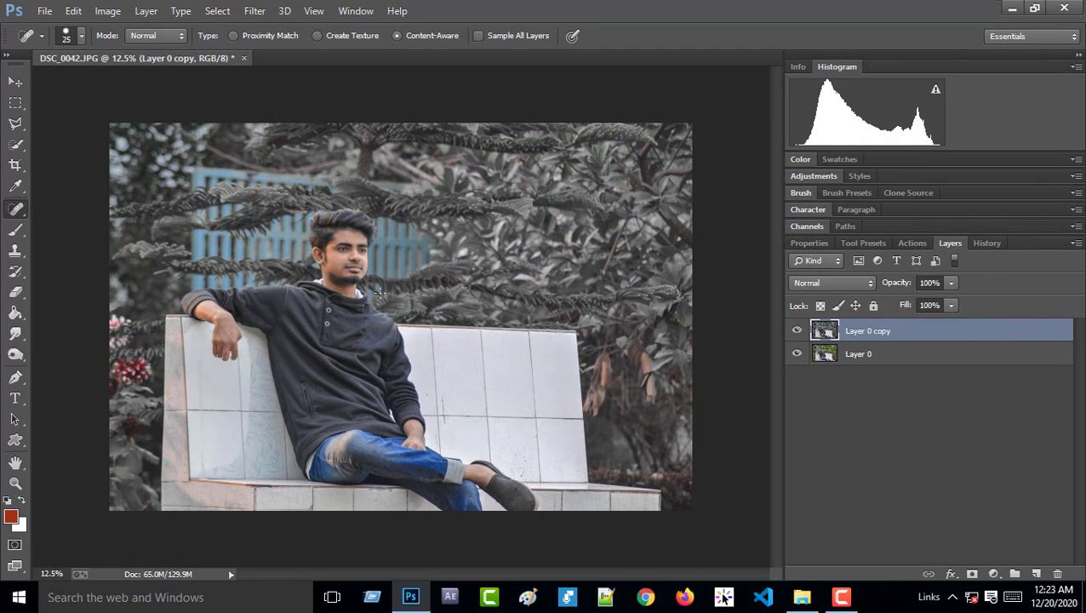
Duplicate Layer 0 copy as Layer 0 copy 2 and set the new layer's blend mode to Multiply.
right_click(897, 339)
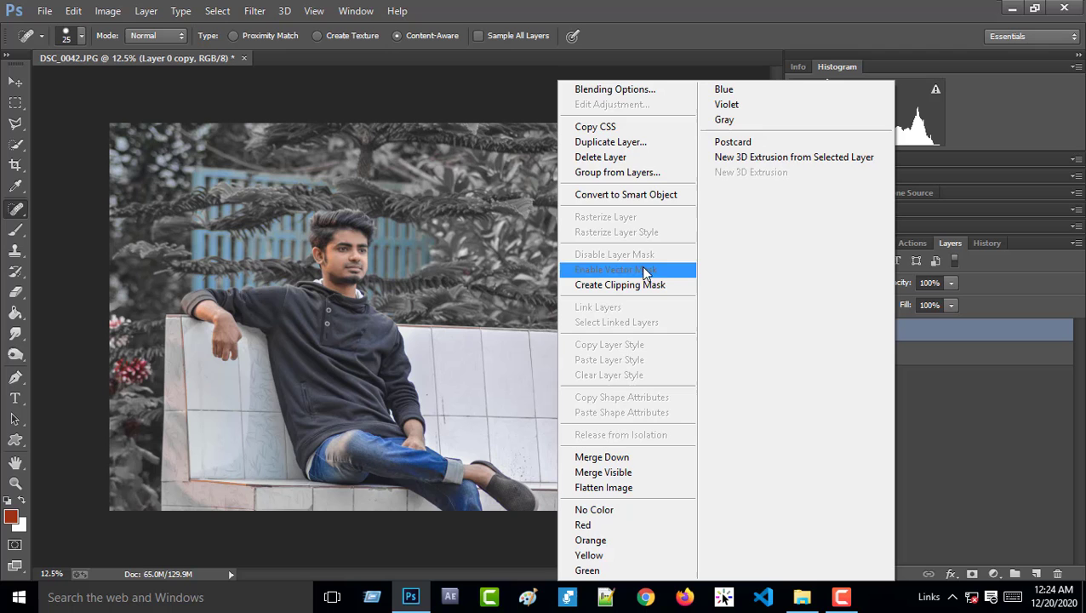
click(606, 143)
click(677, 177)
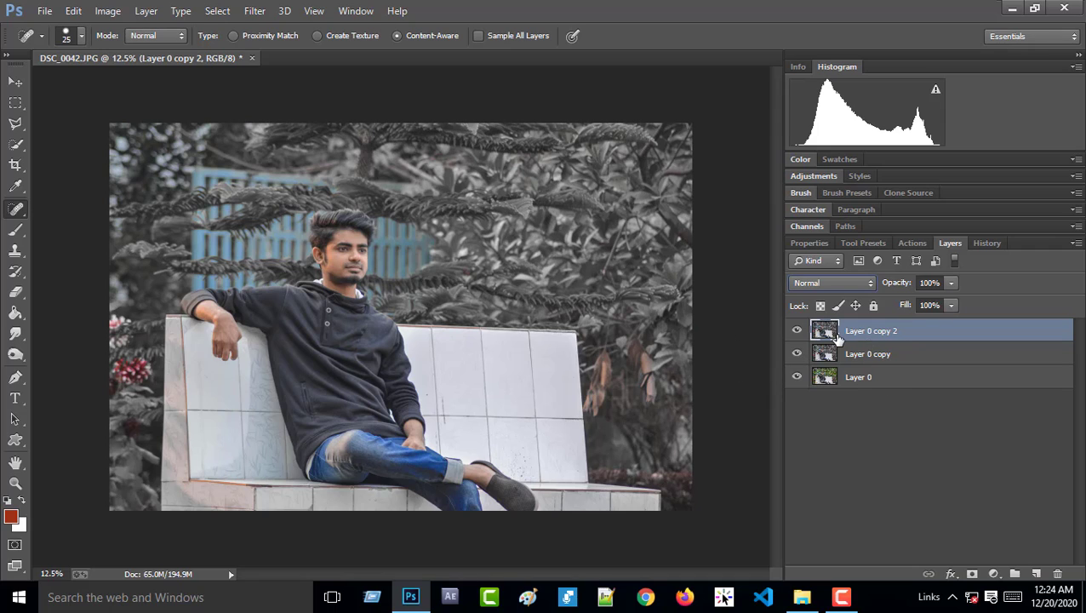
click(833, 284)
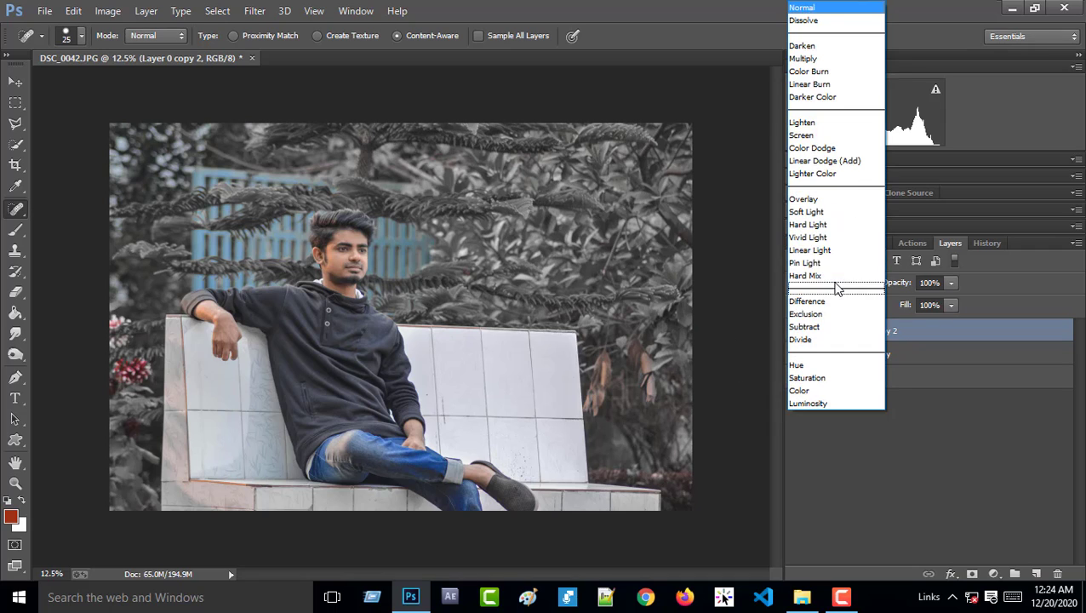
click(804, 58)
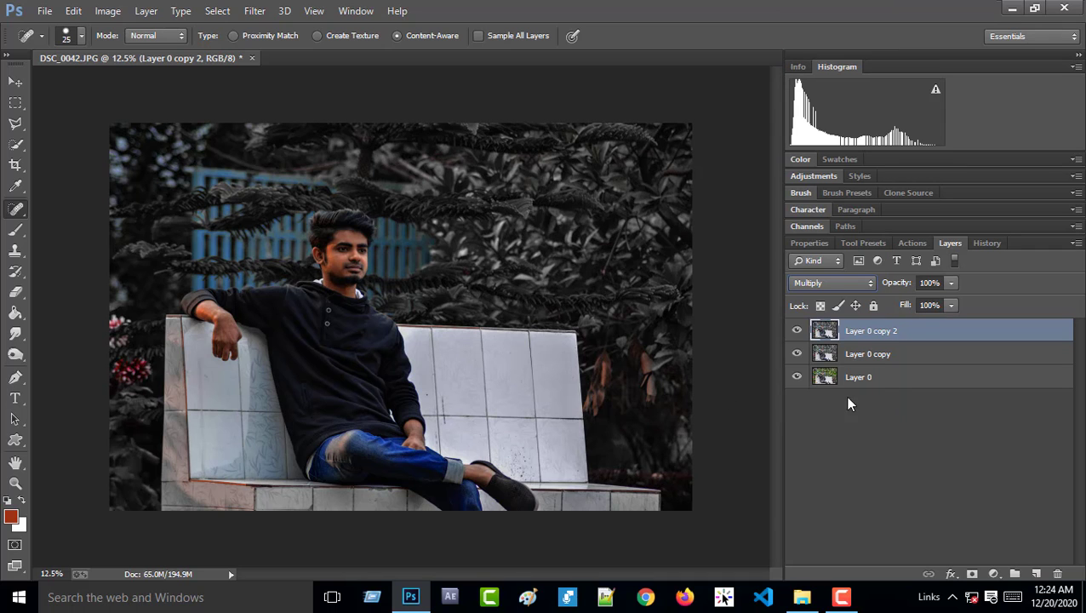
Begin a Quick Selection on Layer 0 copy 2 covering the man's hair, face and neck.
click(800, 333)
click(800, 333)
scroll(294, 316, up, 2)
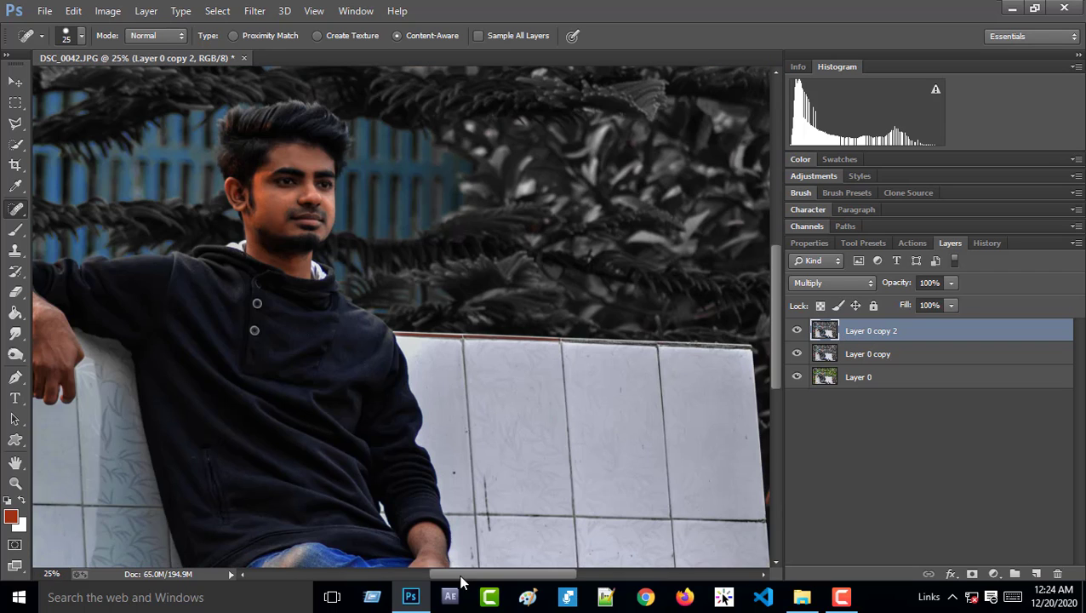
drag(459, 575, 419, 574)
drag(773, 331, 775, 270)
key(ctrl+plus)
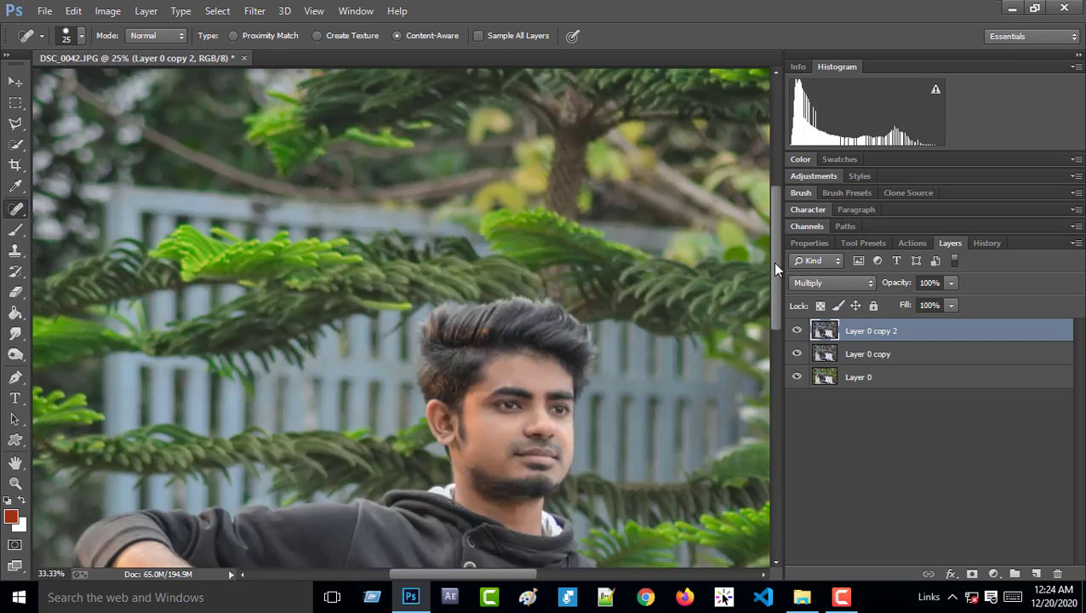
key(ctrl+plus)
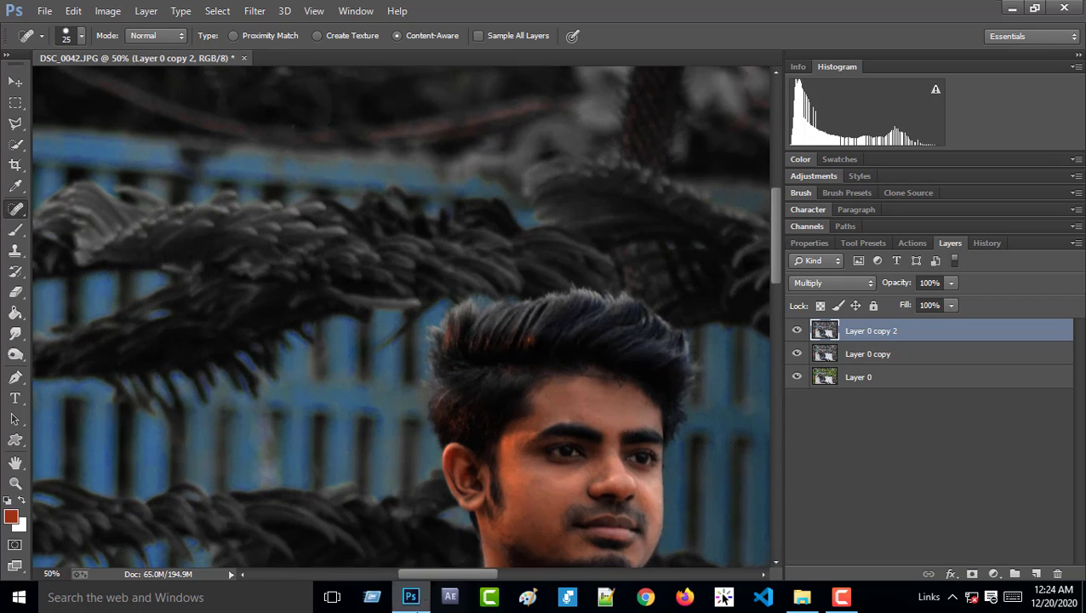
drag(444, 575, 478, 575)
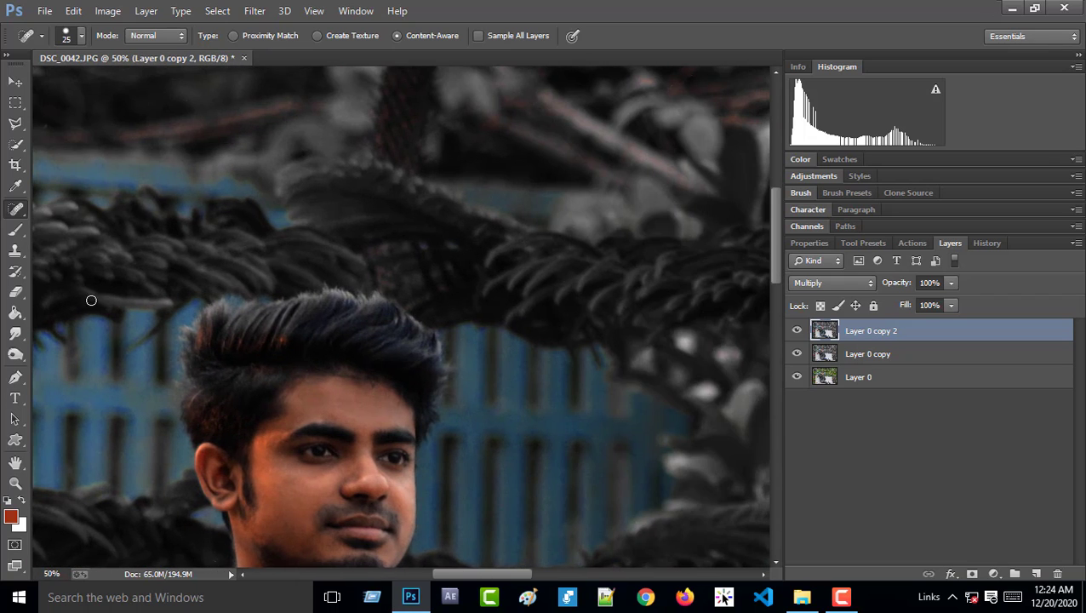
click(15, 148)
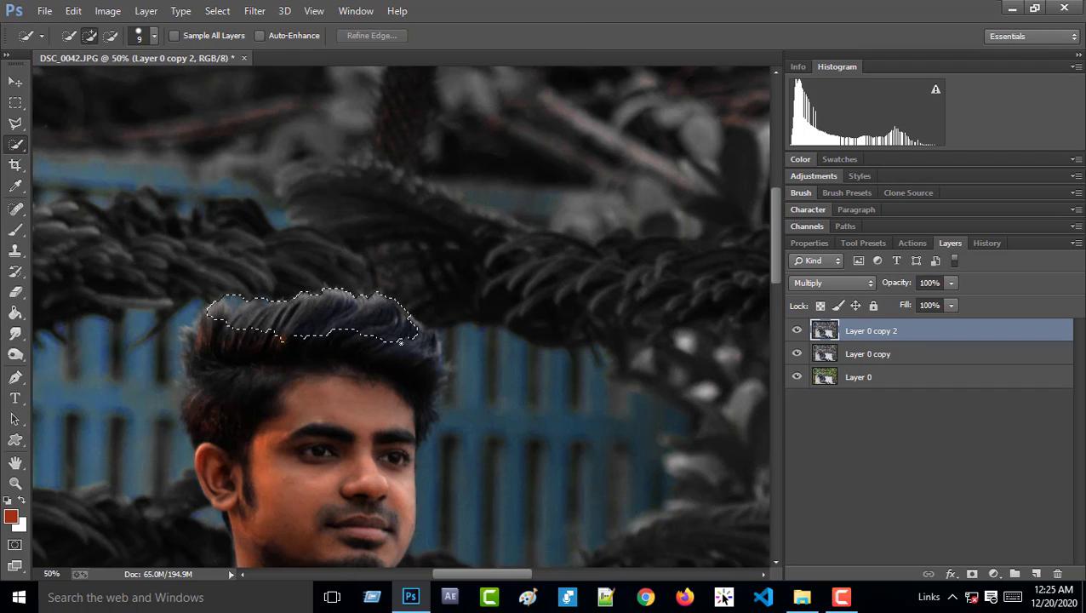
mouse_move(401, 342)
mouse_down()
mouse_move(420, 391)
mouse_move(211, 417)
mouse_move(358, 502)
mouse_up()
Extend the selection over the hoodie's shoulder, the outstretched arm and the chest area.
drag(776, 262, 776, 323)
drag(234, 341, 36, 367)
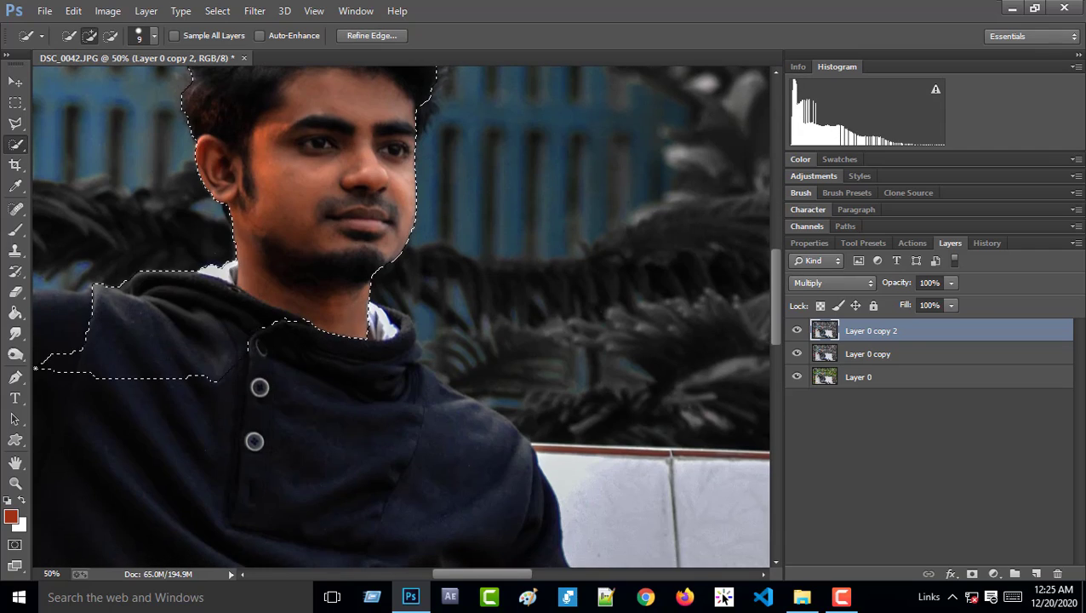
drag(461, 573, 398, 573)
mouse_move(344, 335)
mouse_down()
mouse_move(181, 334)
mouse_move(322, 467)
mouse_up()
drag(393, 573, 441, 574)
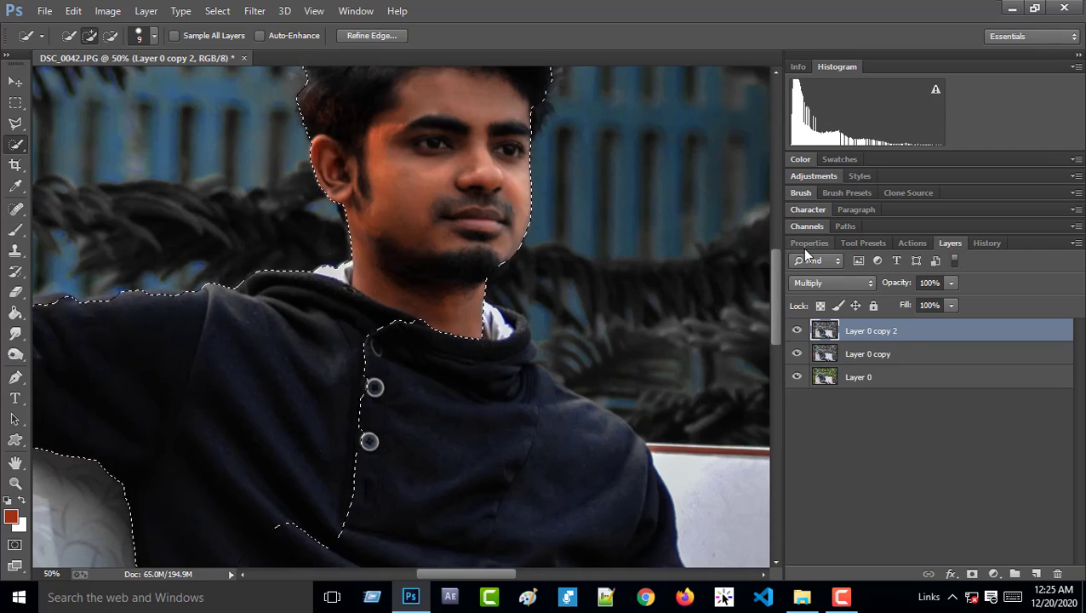
Extend the selection over the rest of the hoodie, the legs and the shoes to cover the whole man.
key(ctrl+minus)
key(ctrl+minus)
key(ctrl+minus)
drag(408, 383, 498, 511)
drag(777, 324, 776, 363)
drag(587, 451, 665, 485)
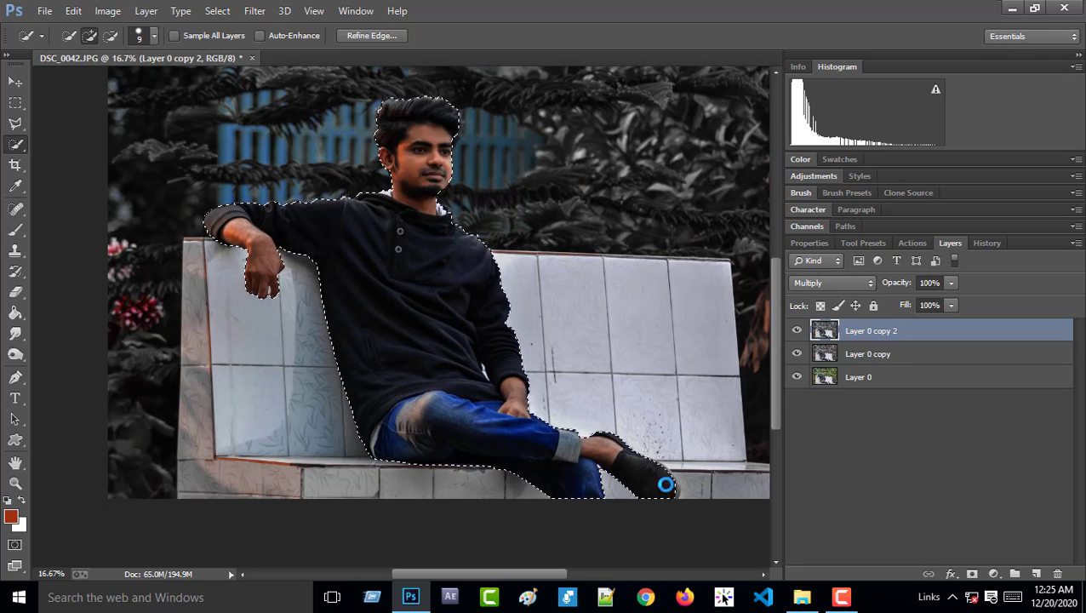
Clean up the selection outline around the hair with a 6 px Quick Selection brush, subtracting the background patch above it.
key(ctrl+plus)
key(ctrl+plus)
key(ctrl+plus)
key(ctrl+plus)
key(ctrl+plus)
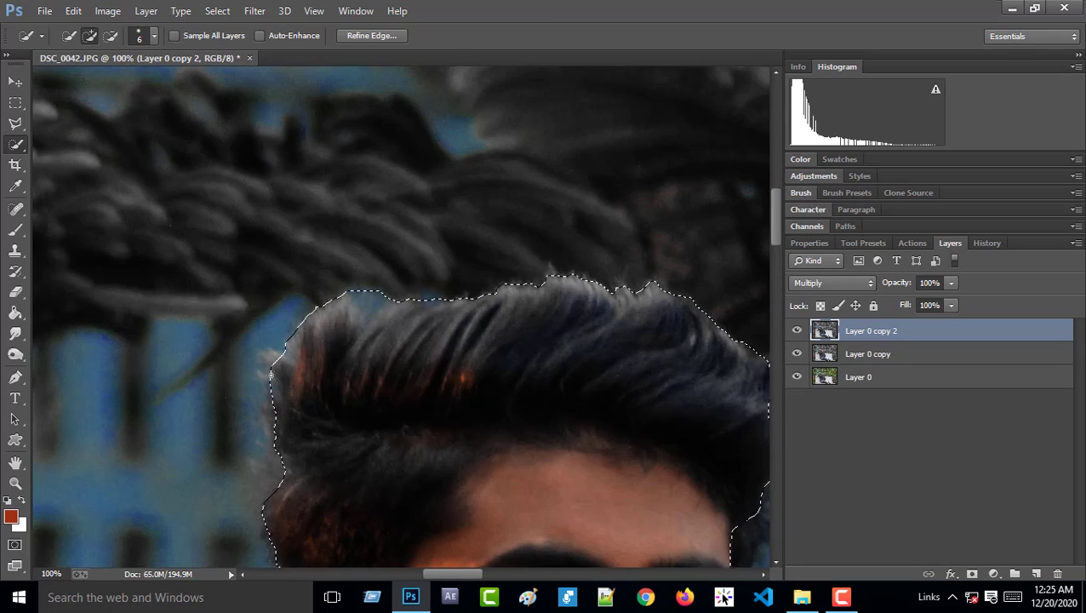
drag(274, 347, 277, 429)
drag(459, 574, 486, 574)
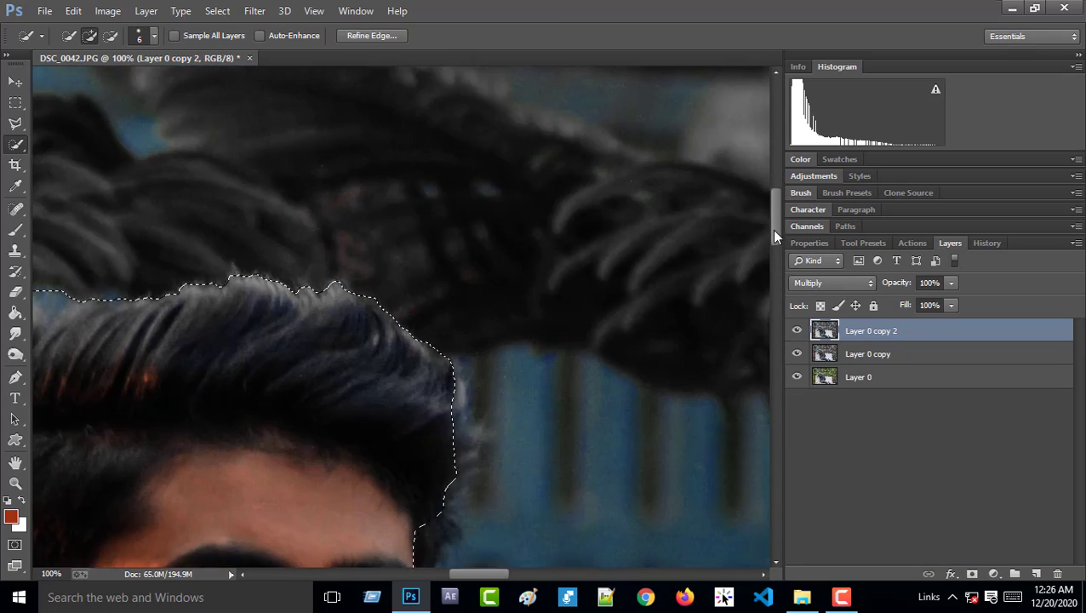
mouse_move(773, 230)
mouse_down()
mouse_move(773, 264)
mouse_move(773, 233)
mouse_up()
drag(492, 574, 478, 574)
key(z)
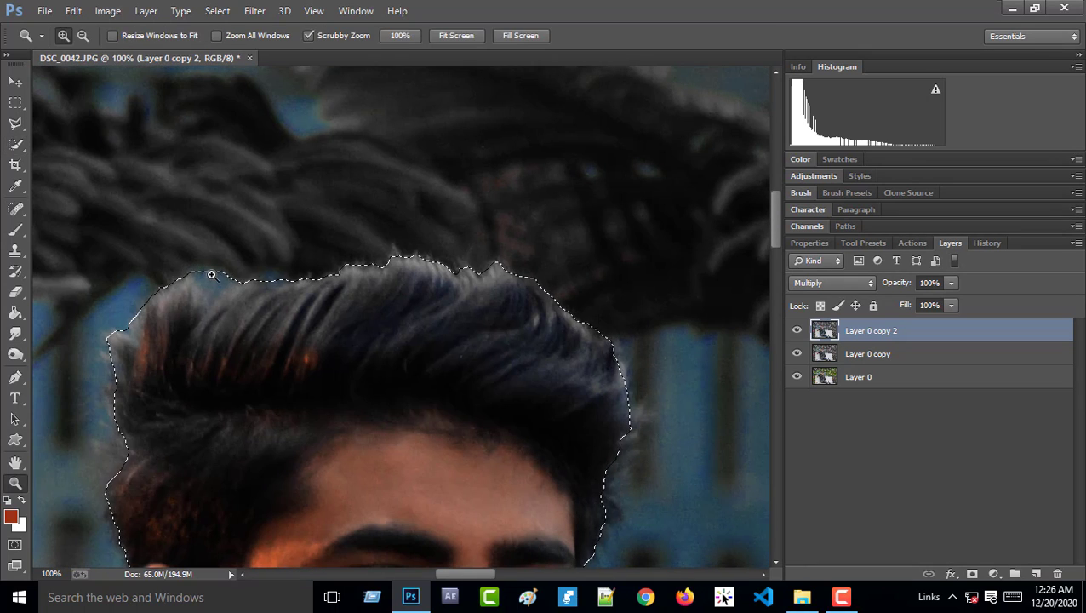
click(15, 82)
click(15, 145)
alt+click(207, 275)
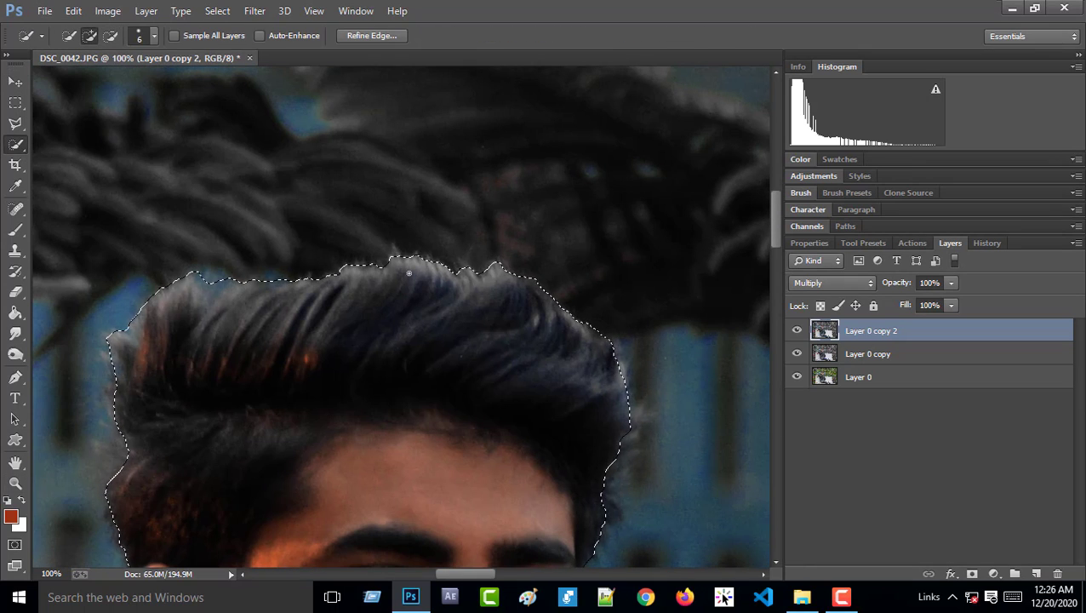
Refine the selection's edge around the hair with a size 28 Refine Radius brush and output it as a selection.
click(369, 36)
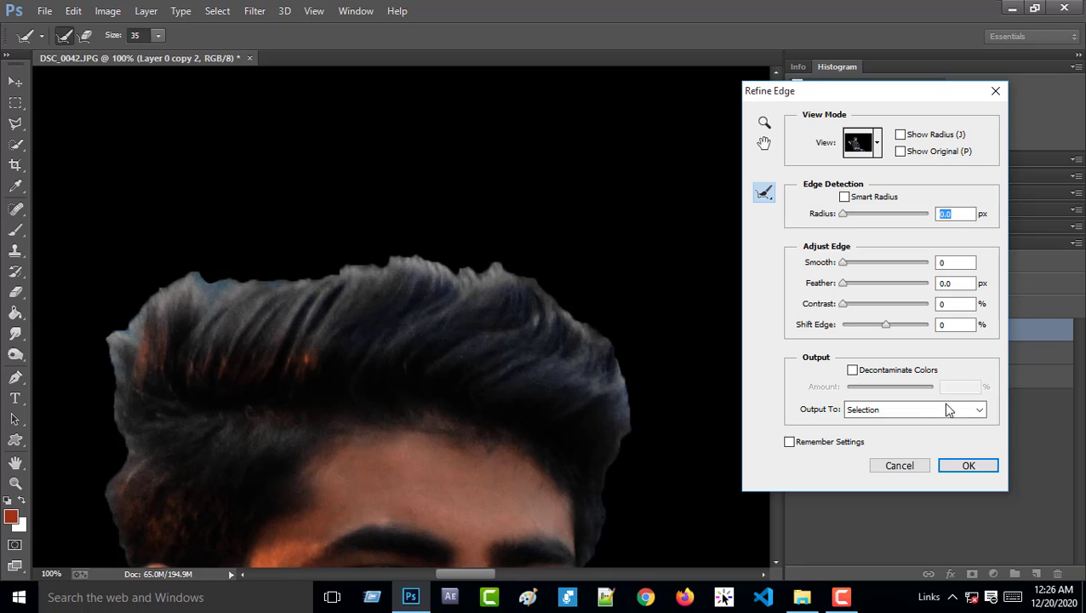
click(776, 563)
drag(158, 35, 153, 55)
mouse_move(592, 403)
mouse_down()
mouse_move(623, 261)
mouse_move(668, 320)
mouse_move(643, 304)
mouse_move(607, 216)
mouse_up()
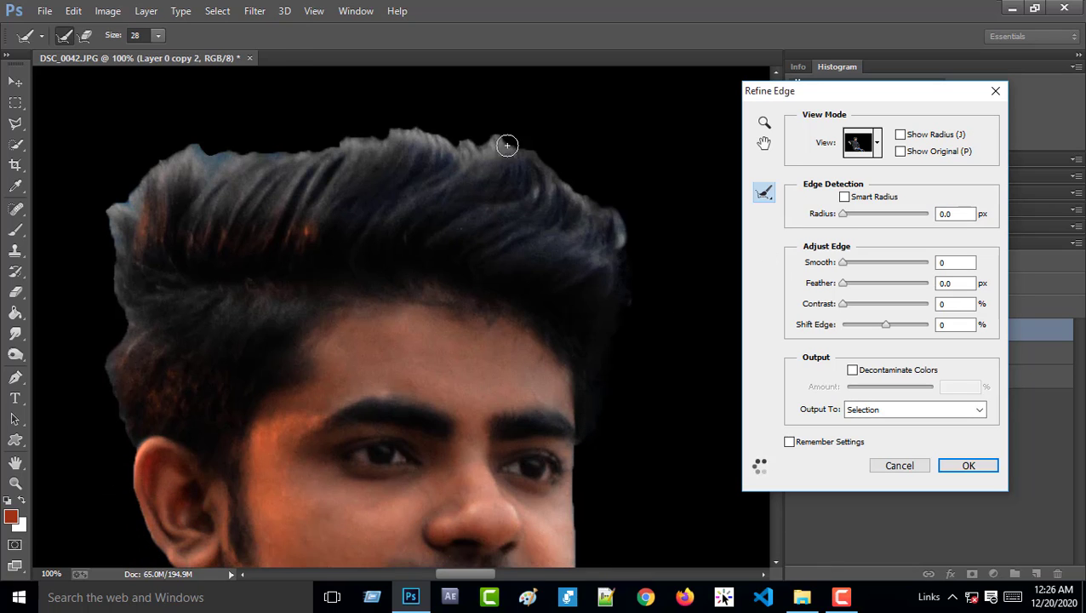
drag(294, 156, 180, 156)
drag(118, 202, 127, 315)
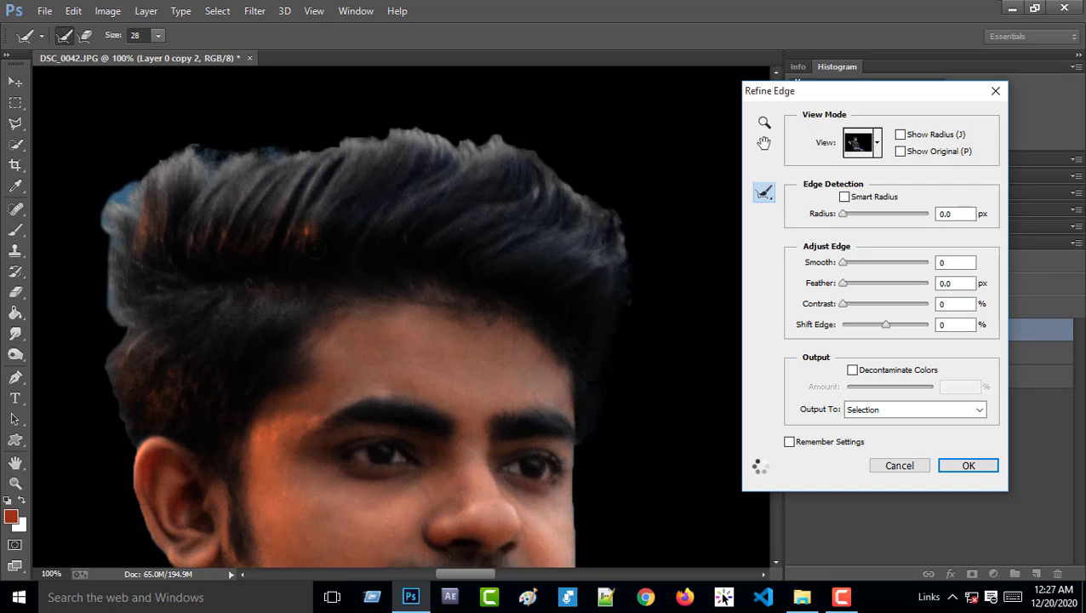
click(968, 466)
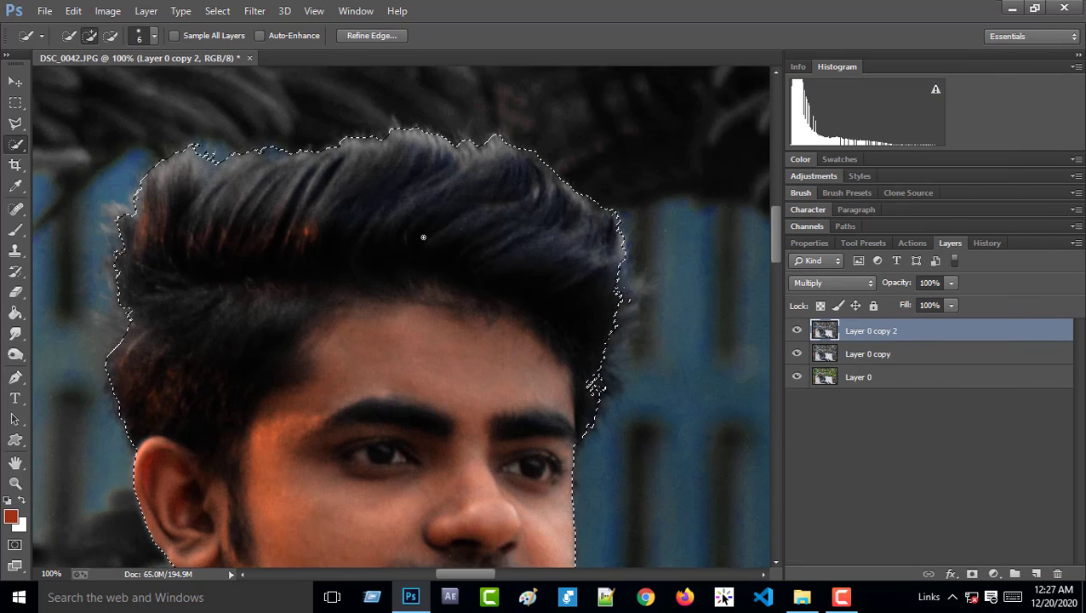
Erase Layer 0 copy 2 over the man's face using a 400 px Eraser at 73% opacity.
key(ctrl+minus)
key(ctrl+minus)
key(ctrl+minus)
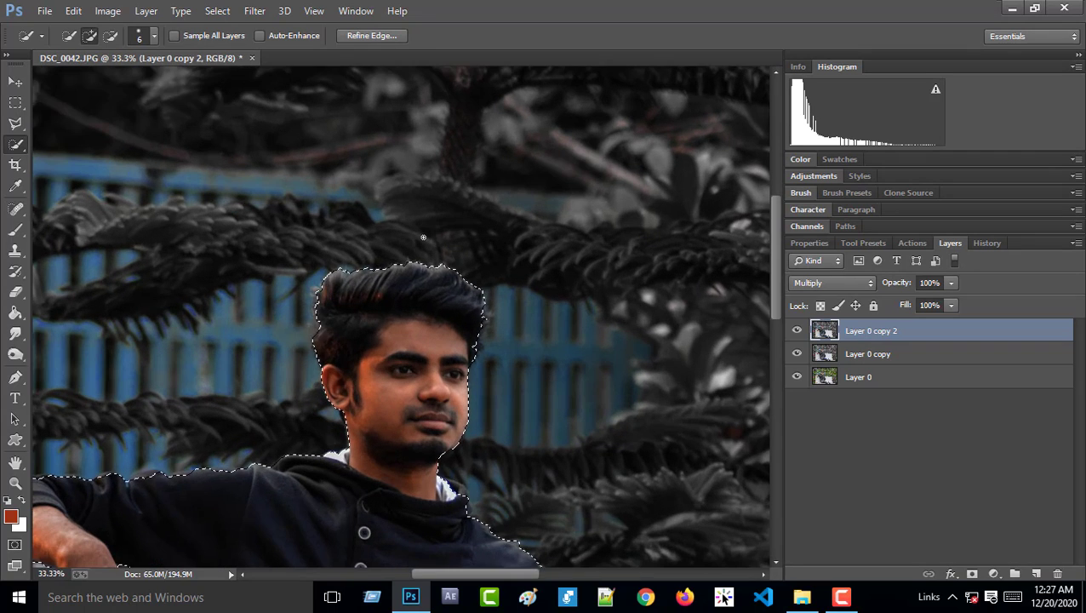
scroll(768, 269, down, 3)
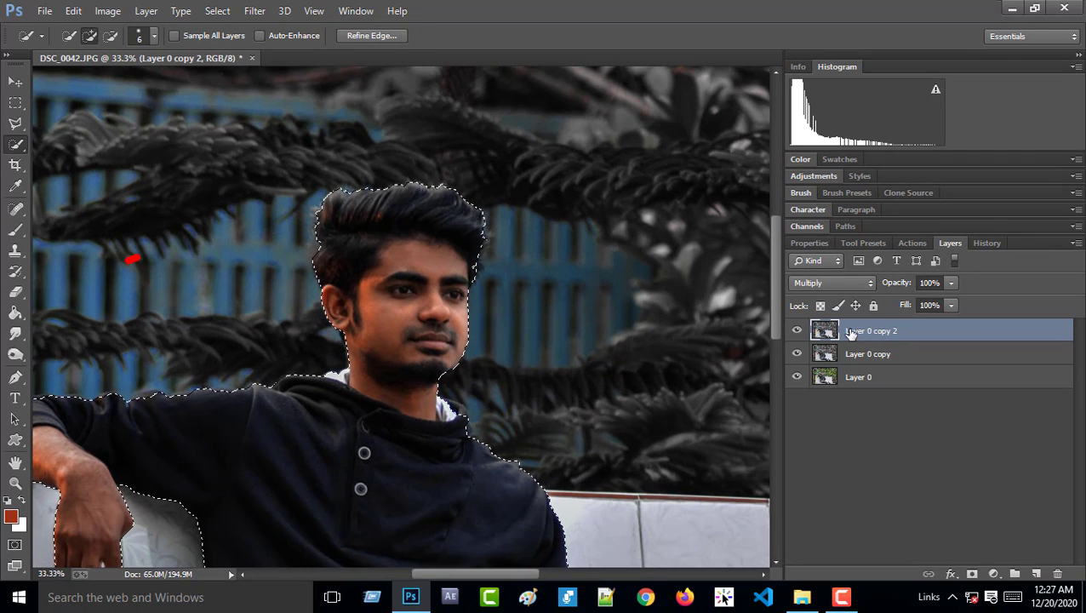
click(15, 292)
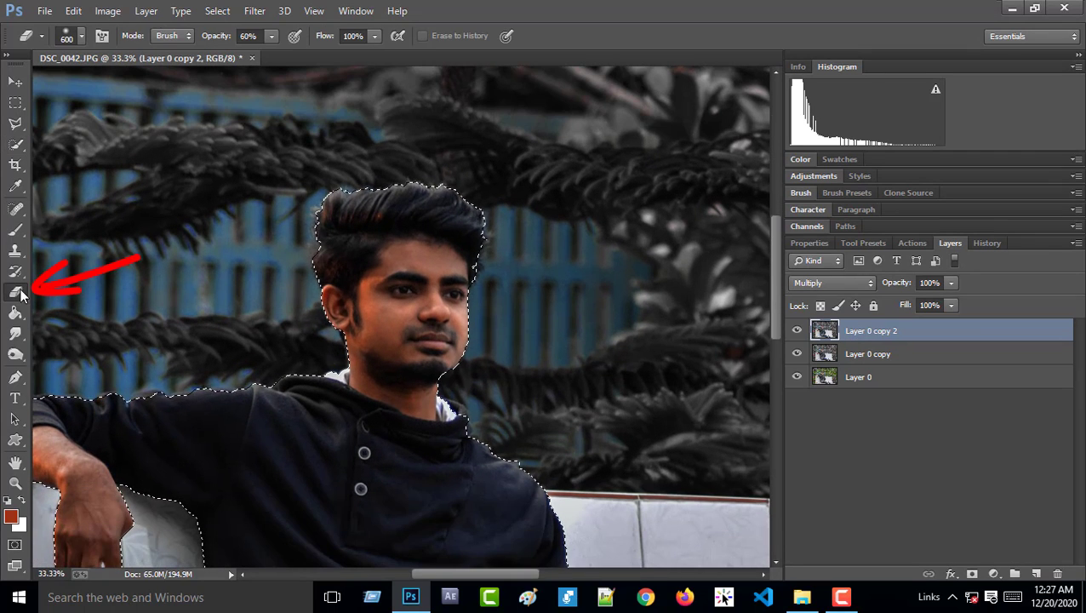
click(270, 35)
drag(271, 36, 277, 52)
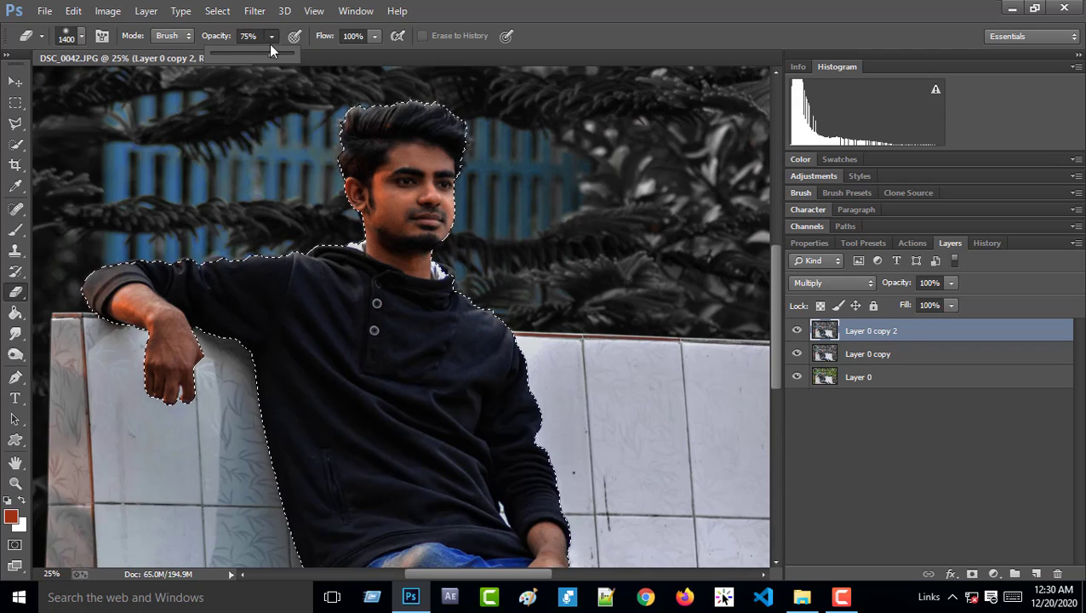
click(273, 36)
click(272, 36)
drag(272, 52, 270, 53)
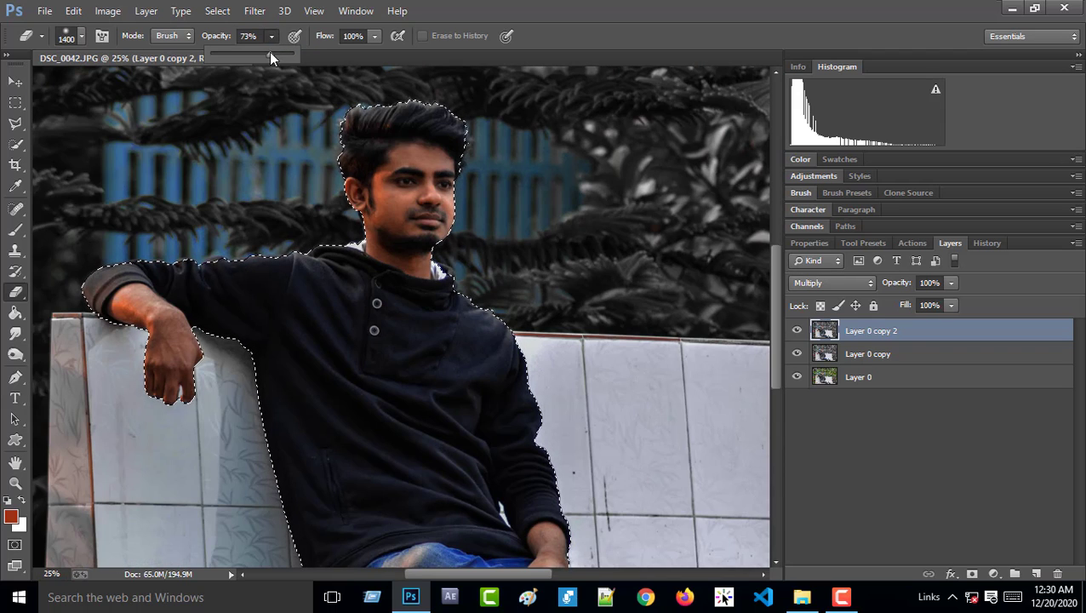
key(bracketleft)
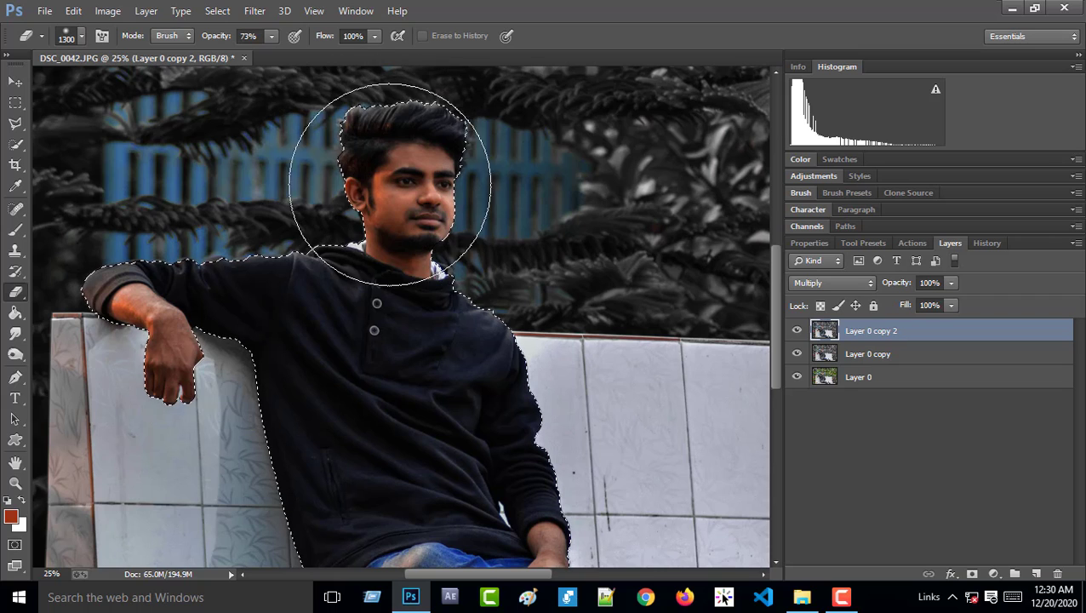
key(bracketleft)
key(bracketleft)
key(bracketleft)
key(bracketleft)
key(bracketleft)
key(bracketleft)
key(bracketleft)
key(bracketleft)
key(bracketleft)
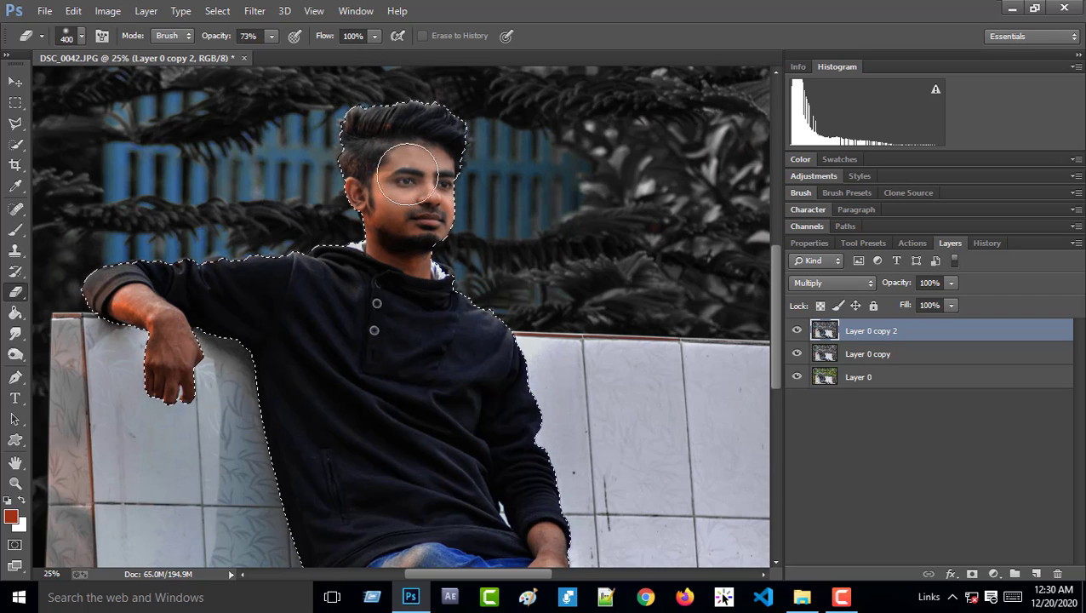
mouse_move(408, 174)
mouse_down()
mouse_move(401, 215)
mouse_move(412, 199)
mouse_move(402, 212)
mouse_move(426, 260)
mouse_move(435, 177)
mouse_move(375, 176)
mouse_move(377, 202)
mouse_move(414, 245)
mouse_move(440, 186)
mouse_up()
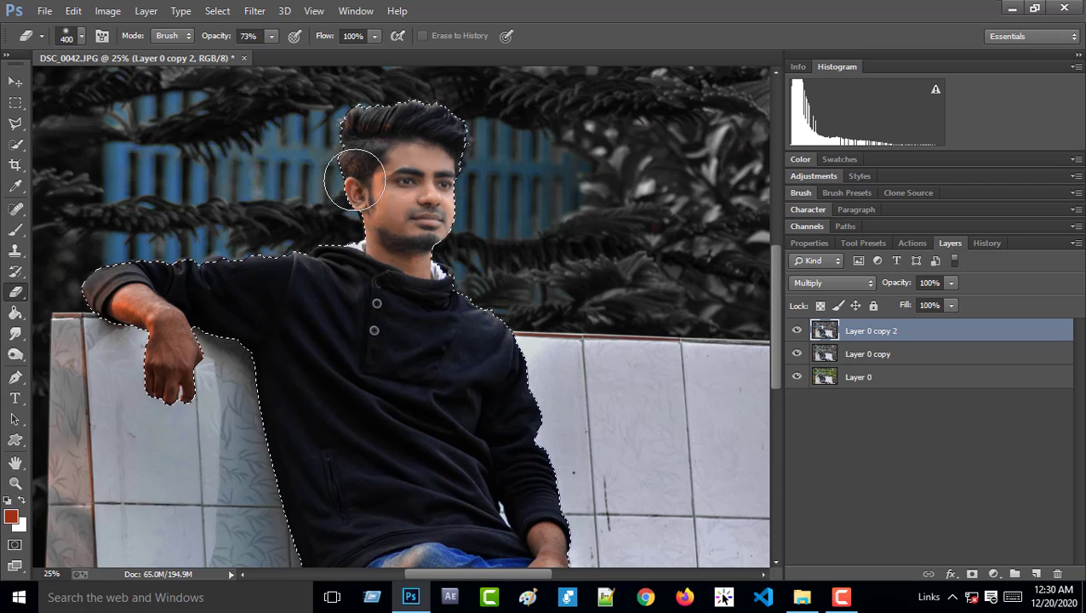
Set the Eraser opacity to 36% and erase lightly over the man's hair.
click(271, 37)
drag(271, 54, 240, 52)
click(379, 131)
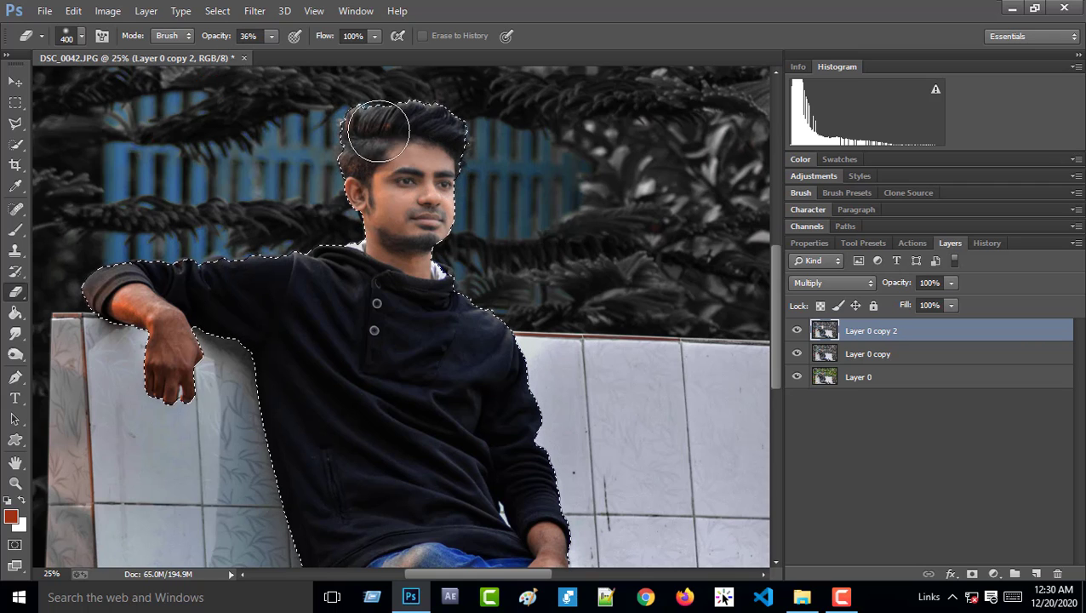
mouse_move(378, 131)
mouse_down()
mouse_move(446, 129)
mouse_move(465, 155)
mouse_up()
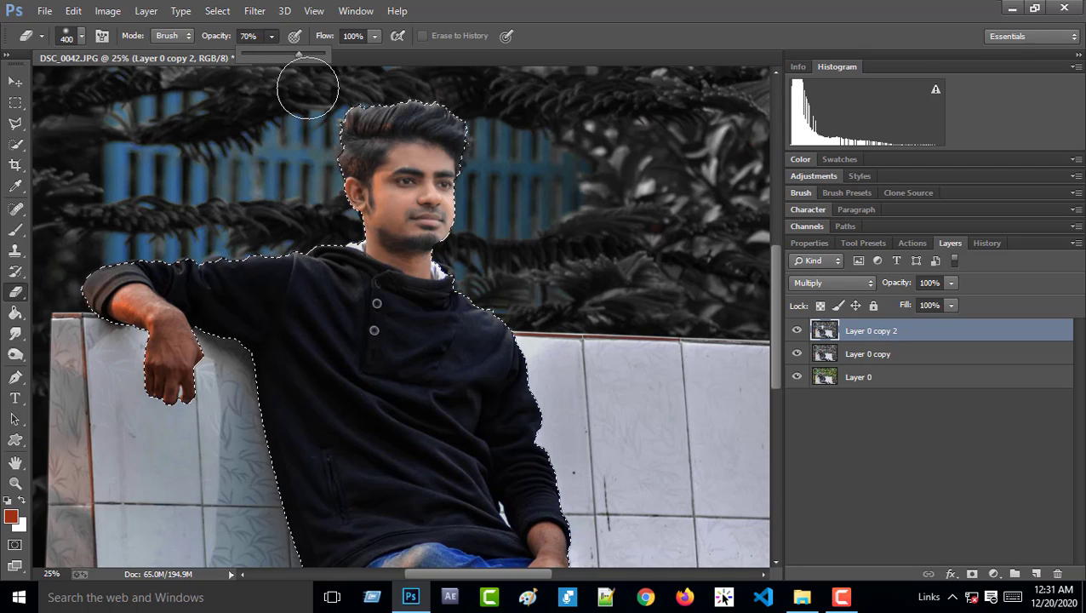
Set the Eraser opacity to 40% and erase over the hoodie's body and sleeves inside the selection.
drag(276, 54, 274, 54)
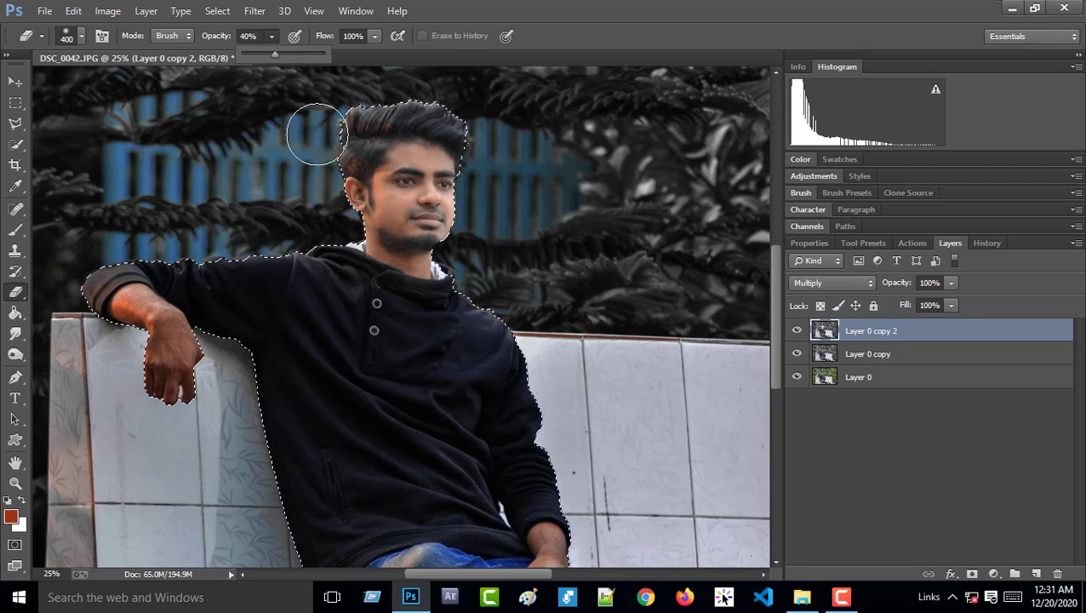
mouse_move(181, 274)
mouse_down()
mouse_move(228, 318)
mouse_move(231, 289)
mouse_move(352, 314)
mouse_move(253, 363)
mouse_move(253, 517)
mouse_move(334, 480)
mouse_move(343, 522)
mouse_move(417, 496)
mouse_move(283, 567)
mouse_move(313, 568)
mouse_move(380, 515)
mouse_move(515, 529)
mouse_move(535, 510)
mouse_move(509, 391)
mouse_move(542, 463)
mouse_move(436, 315)
mouse_move(319, 274)
mouse_move(464, 305)
mouse_move(495, 394)
mouse_up()
drag(777, 300, 778, 325)
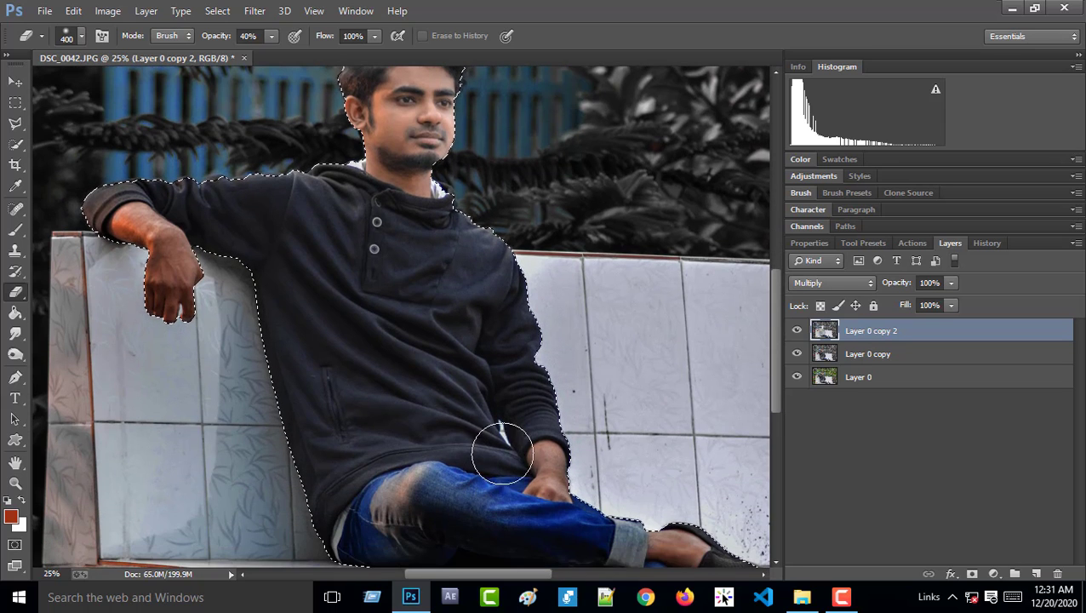
drag(280, 330, 308, 554)
drag(155, 234, 115, 223)
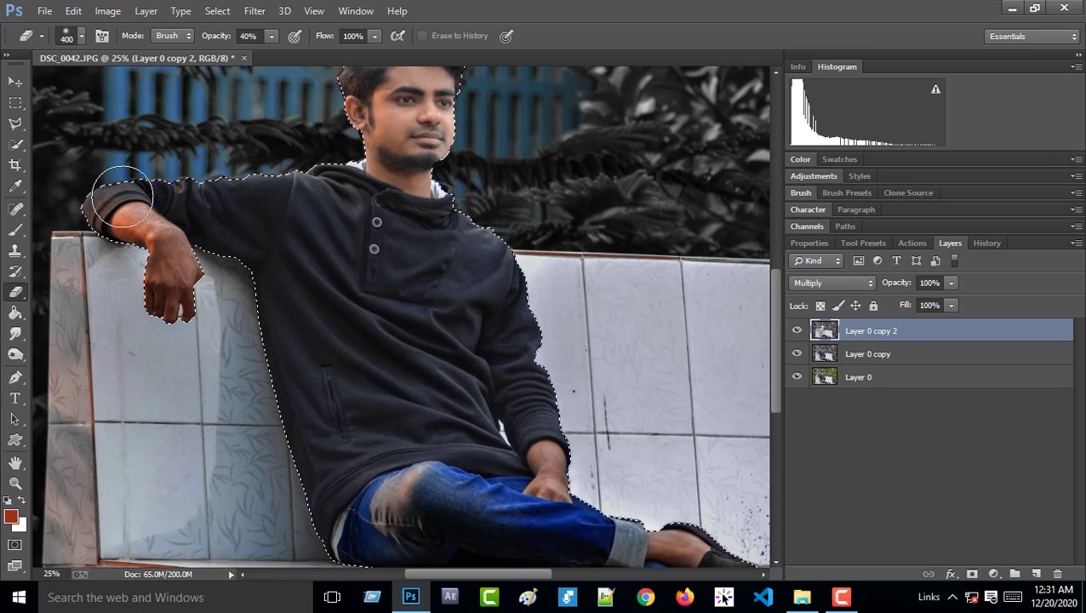
Set the Eraser opacity to 70% and erase over both of the man's hands and the exposed forearm.
click(271, 36)
drag(270, 53, 295, 53)
mouse_move(160, 234)
mouse_down()
mouse_move(132, 228)
mouse_move(166, 240)
mouse_move(168, 293)
mouse_move(186, 278)
mouse_move(162, 304)
mouse_up()
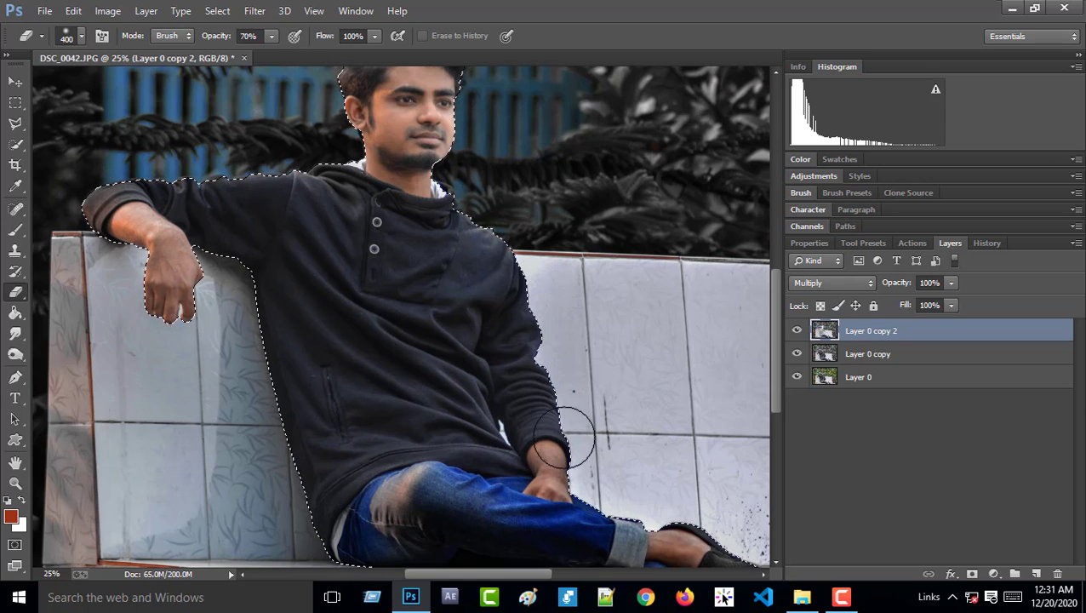
mouse_move(554, 453)
mouse_down()
mouse_move(546, 479)
mouse_move(555, 434)
mouse_move(534, 387)
mouse_up()
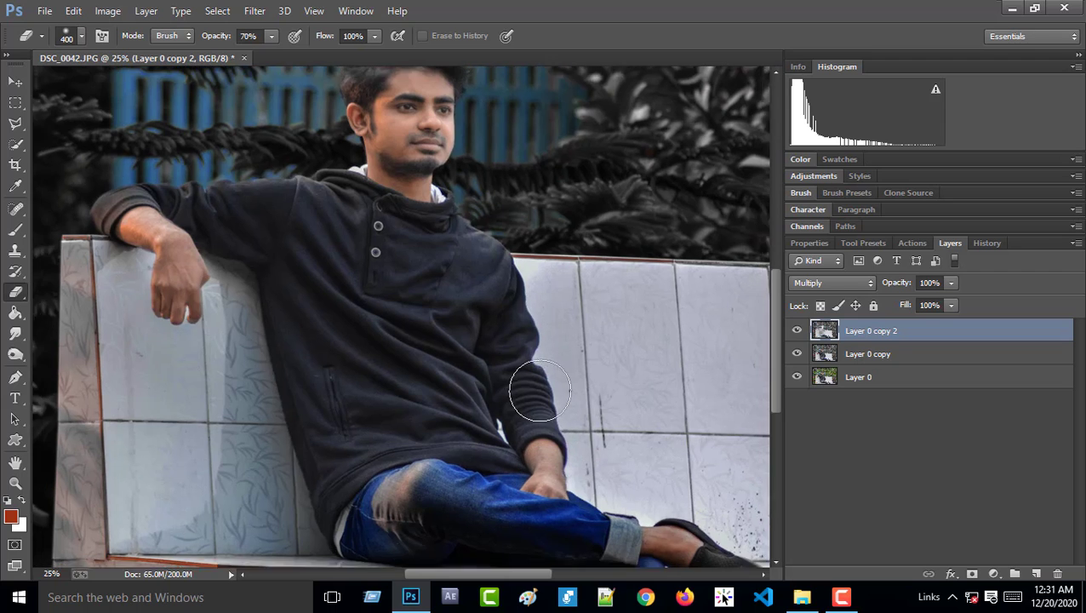
Deselect the man with the whole image in view.
key(ctrl+minus)
key(ctrl+minus)
click(16, 81)
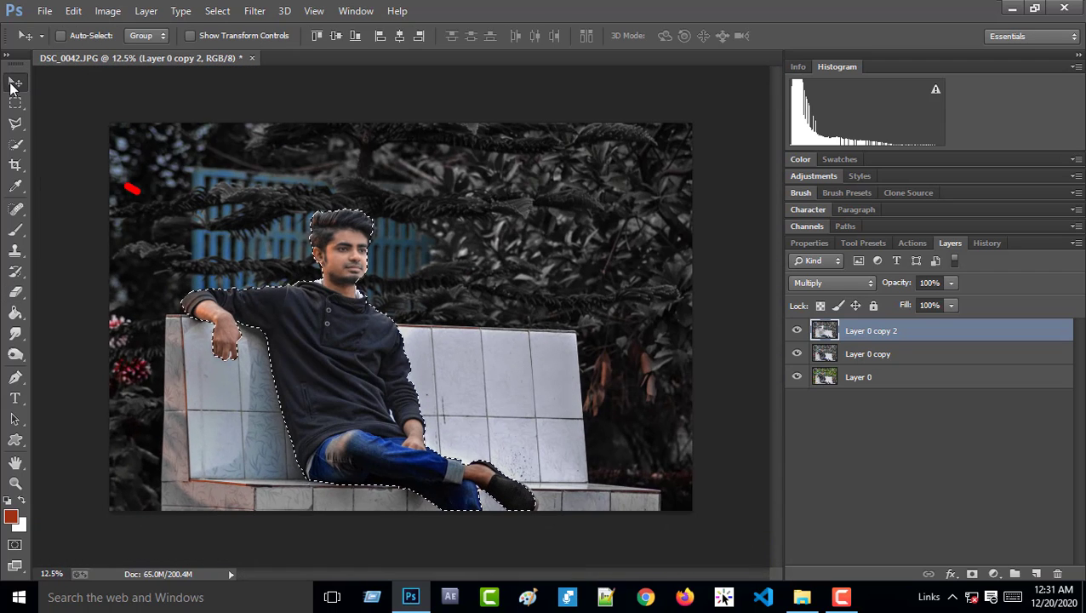
click(15, 102)
right_click(330, 311)
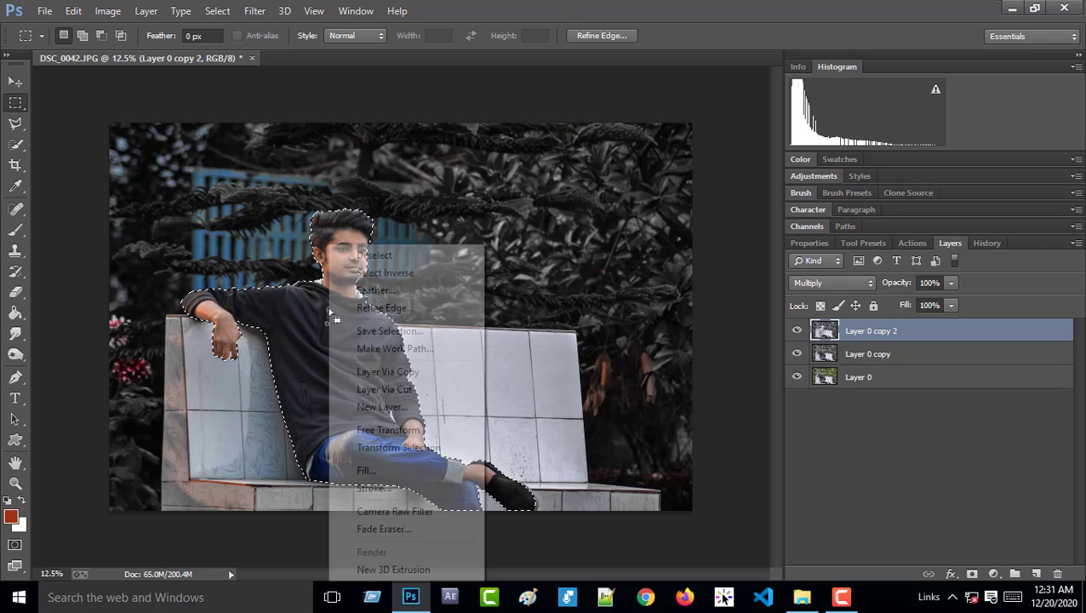
click(374, 252)
Compare the image with and without Layer 0 copy 2, and set that layer's Fill to 94%.
click(799, 331)
click(798, 331)
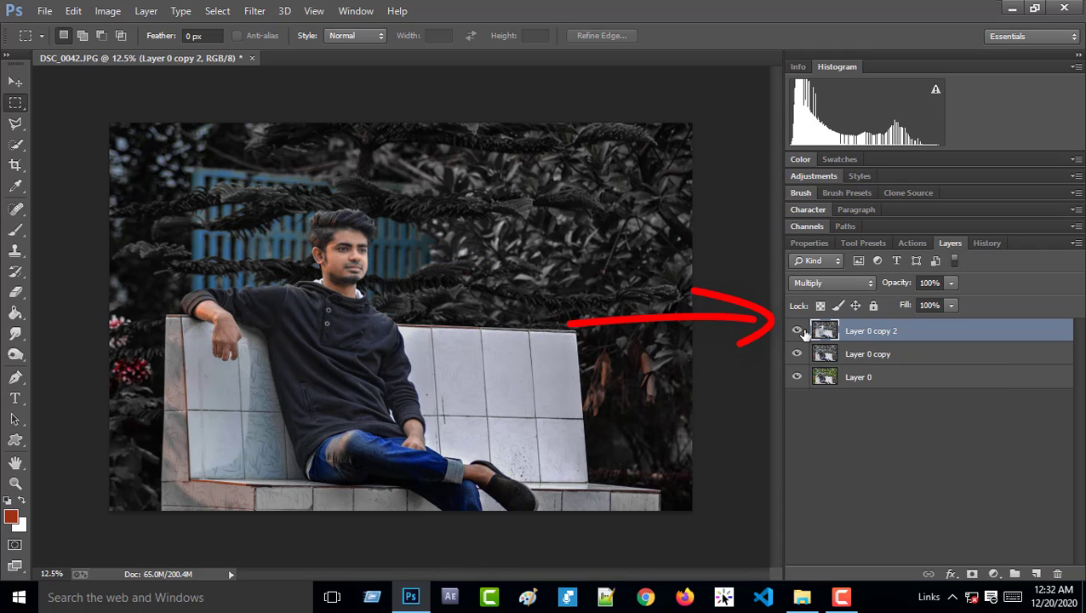
drag(953, 306, 966, 326)
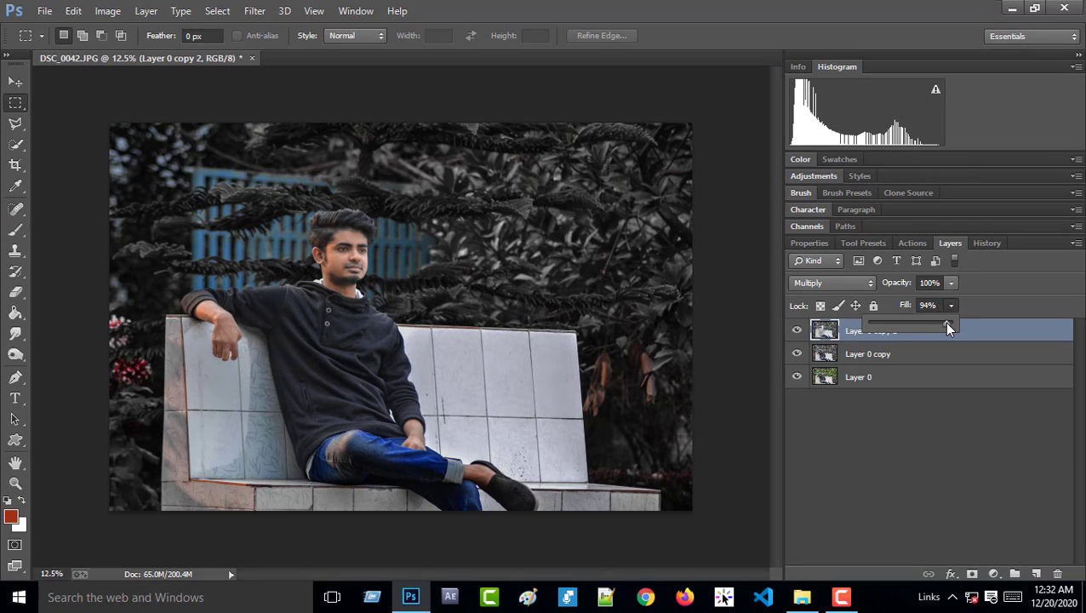
Add a new empty layer above Layer 0 copy 2 and set the foreground color to a12f10.
click(872, 383)
click(801, 337)
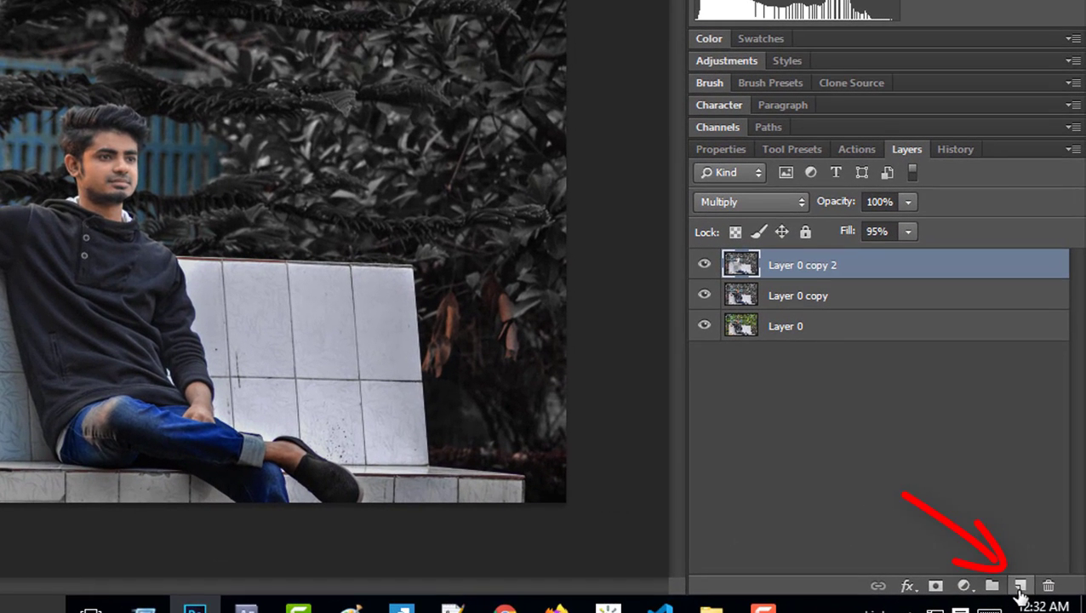
click(1020, 586)
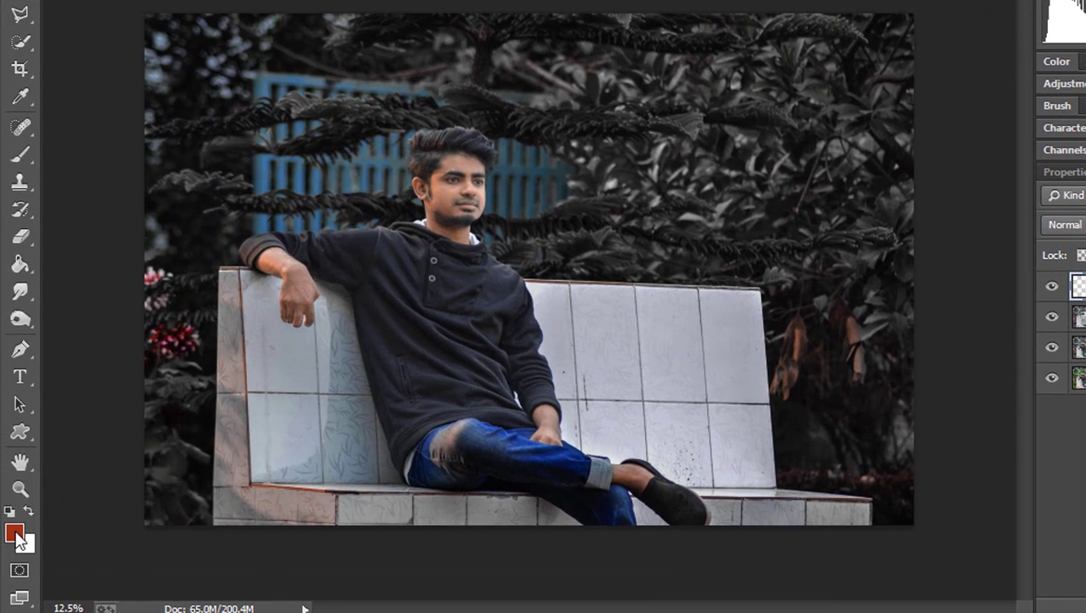
click(14, 533)
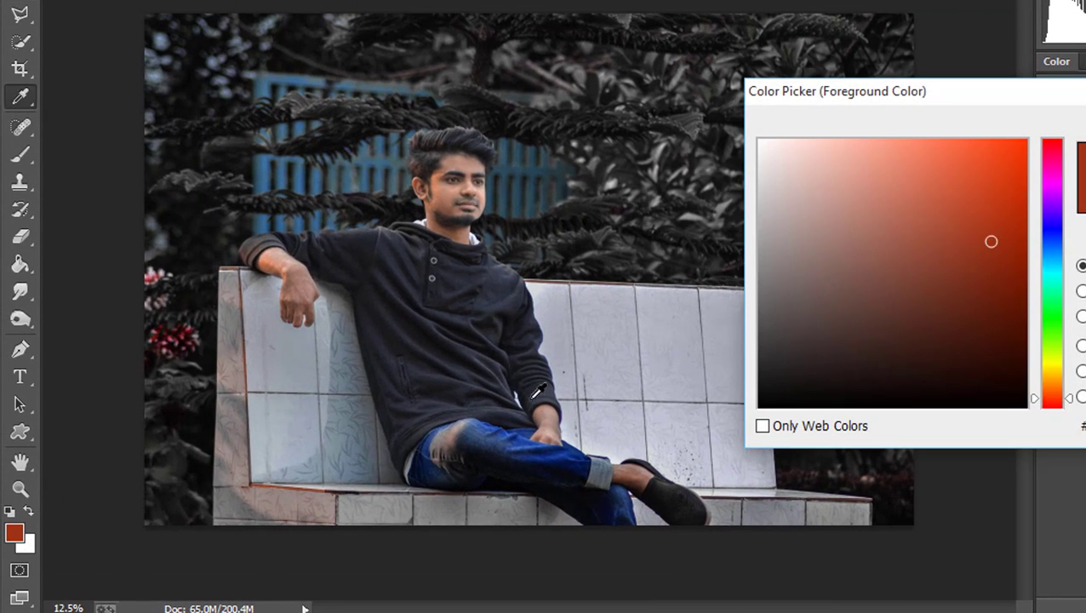
mouse_move(1012, 241)
mouse_down()
mouse_move(987, 240)
mouse_move(1004, 239)
mouse_up()
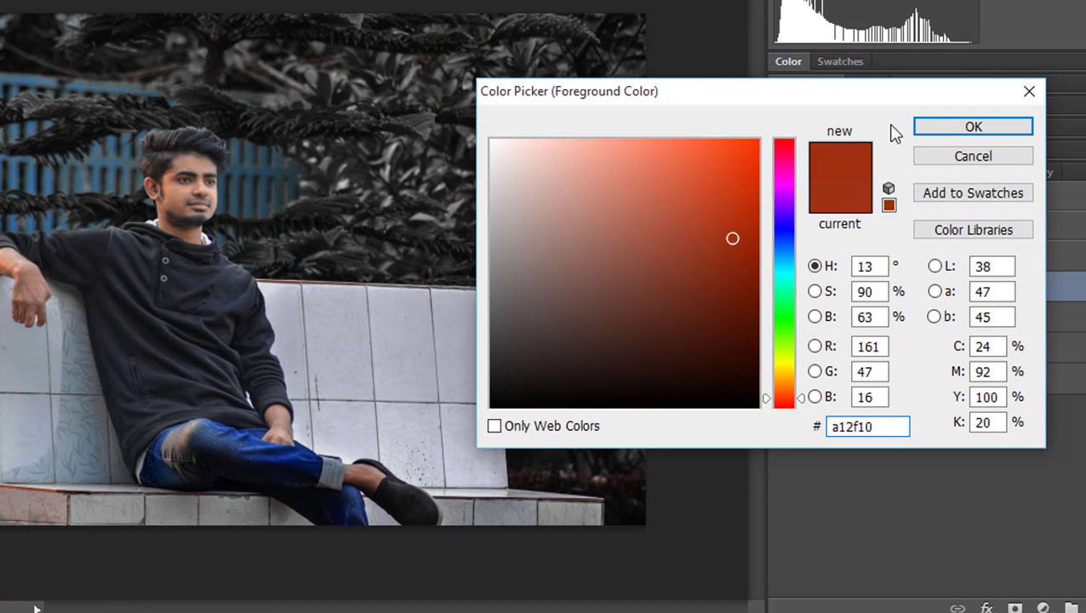
click(950, 128)
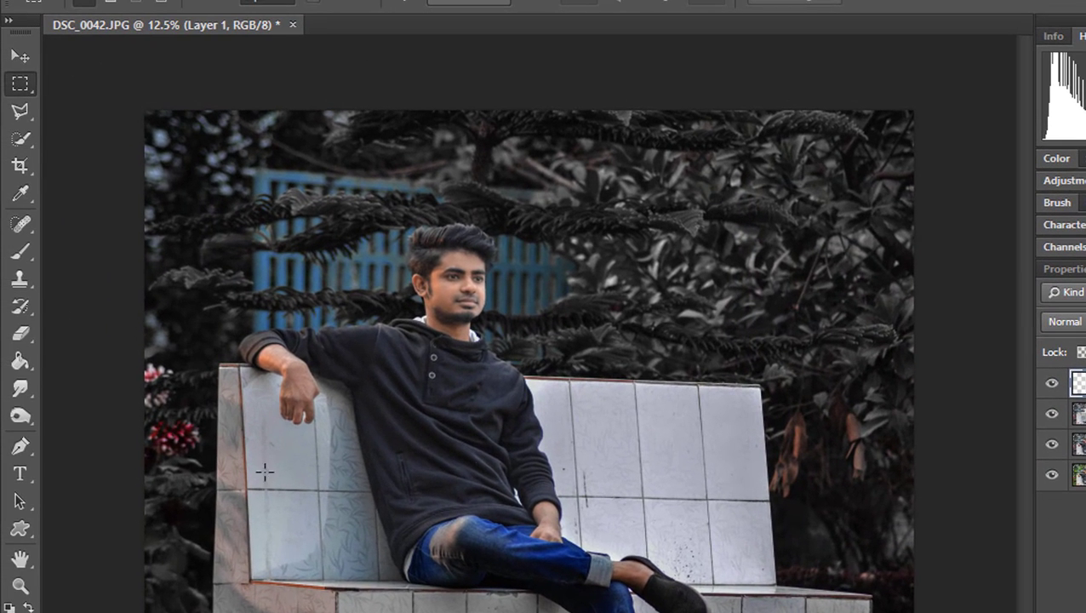
Paint one soft brush dab about 3600 px wide in the red-orange color over the upper-right foliage of the photo.
click(22, 253)
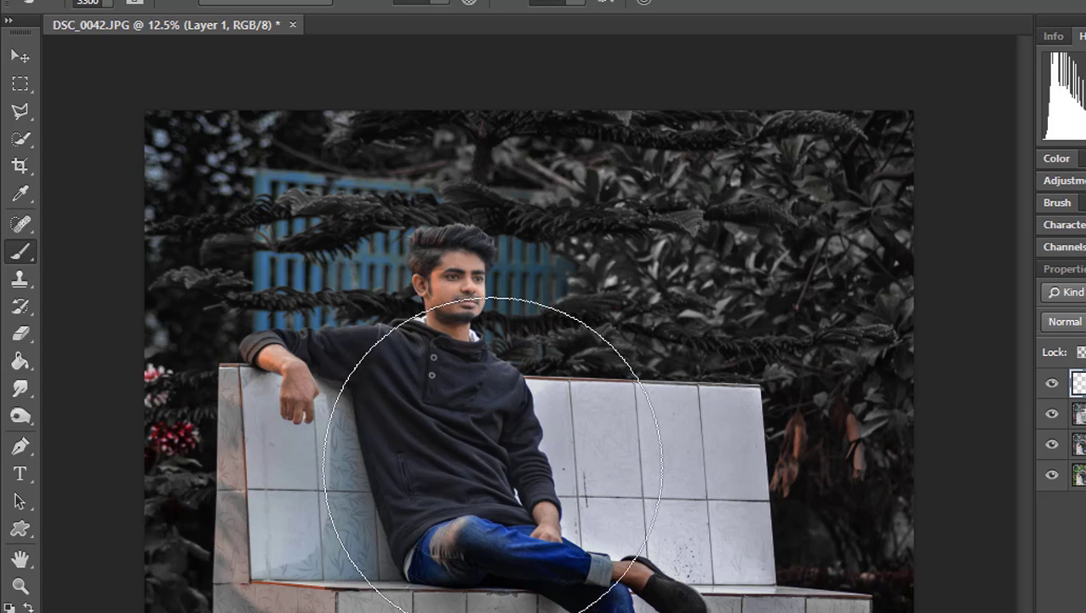
key(bracketright)
key(bracketright)
key(bracketright)
key(bracketright)
key(bracketright)
key(bracketright)
key(bracketright)
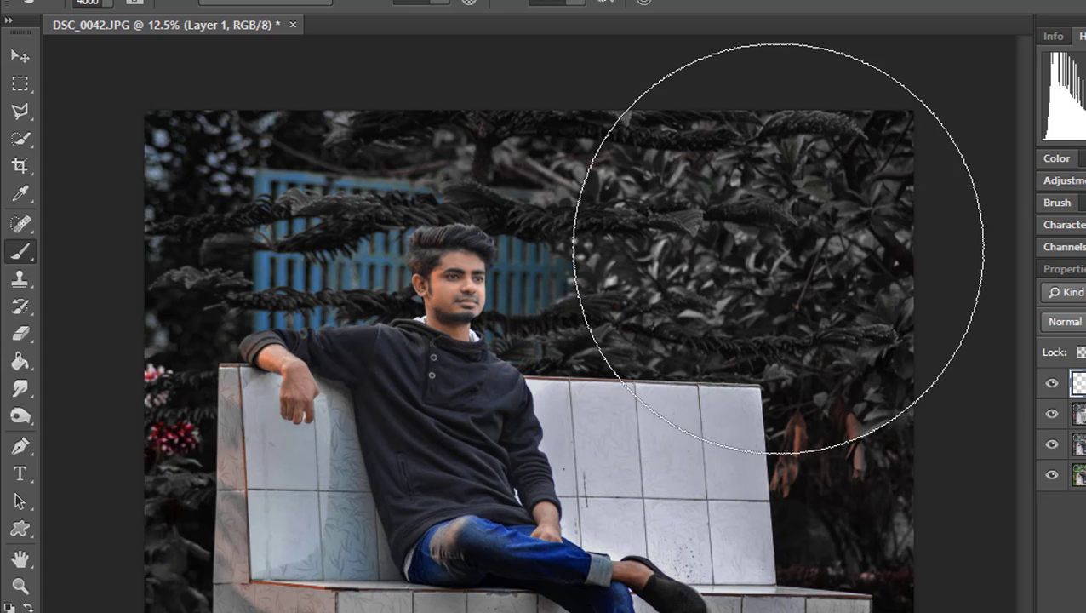
key(bracketleft)
key(bracketleft)
key(bracketleft)
key(bracketleft)
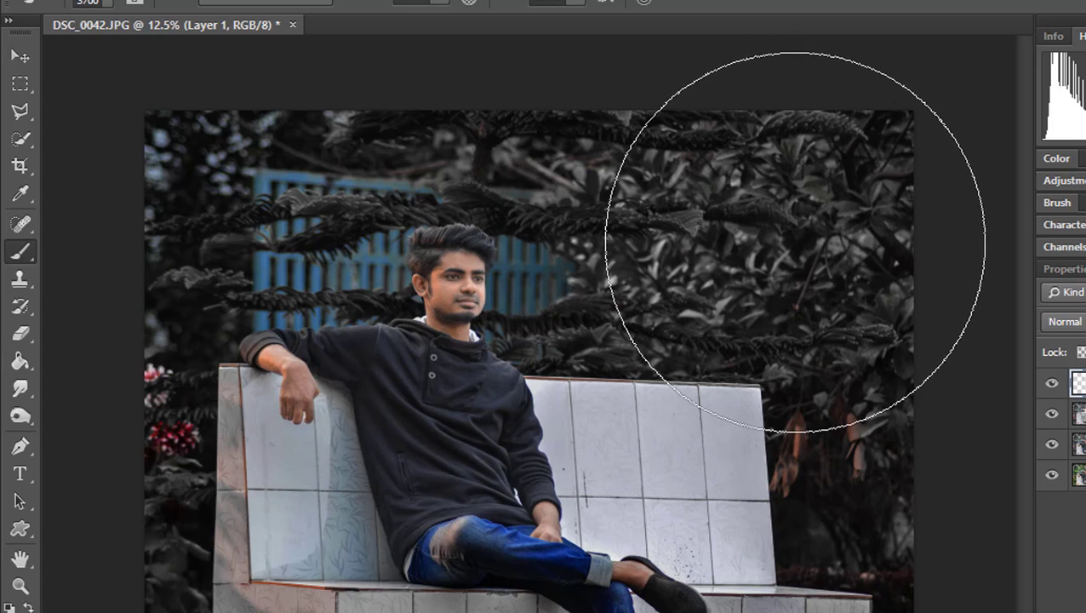
click(795, 238)
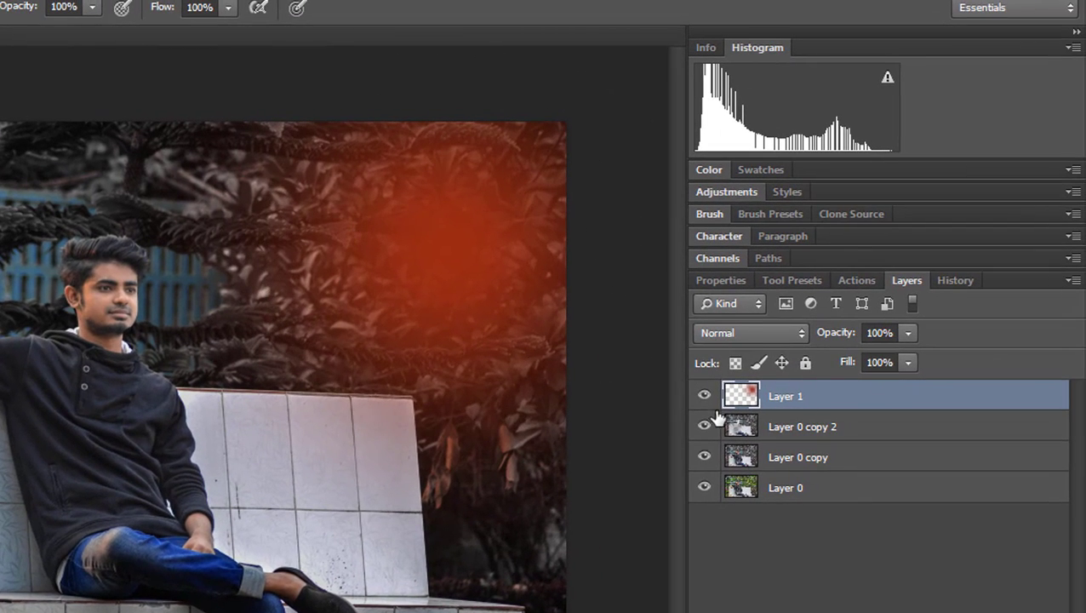
Set Layer 1's blend mode to Screen and stretch the glow to about 157% width and 108% height, shifted toward the photo's upper-right corner.
click(737, 333)
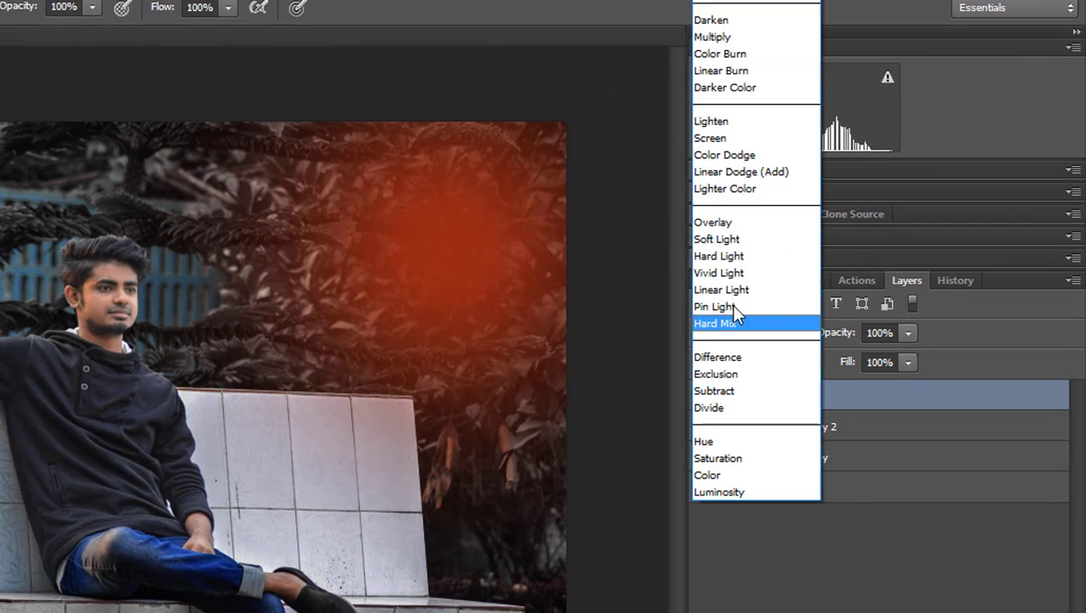
click(711, 138)
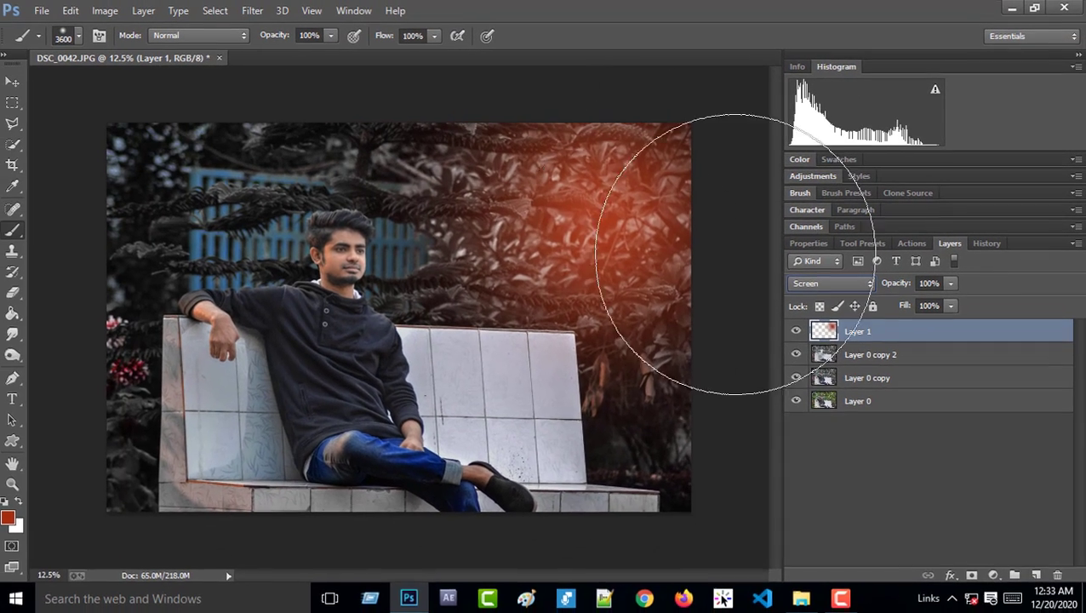
key(ctrl+t)
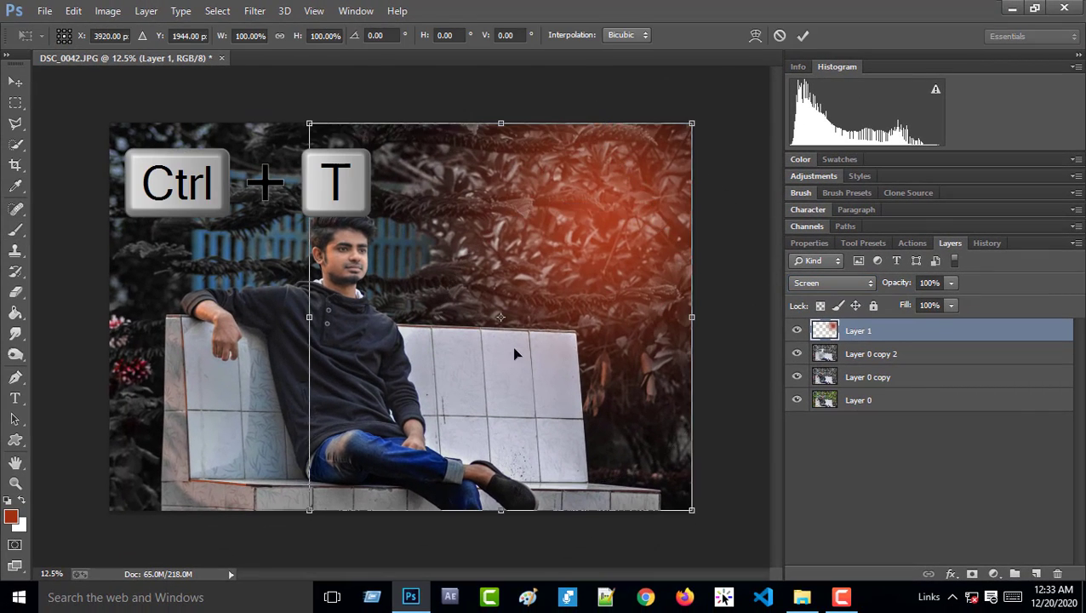
drag(516, 354, 543, 293)
drag(351, 442, 128, 466)
mouse_move(436, 369)
mouse_down()
mouse_move(453, 380)
mouse_move(453, 367)
mouse_up()
mouse_move(571, 246)
mouse_down()
mouse_move(589, 234)
mouse_move(585, 244)
mouse_up()
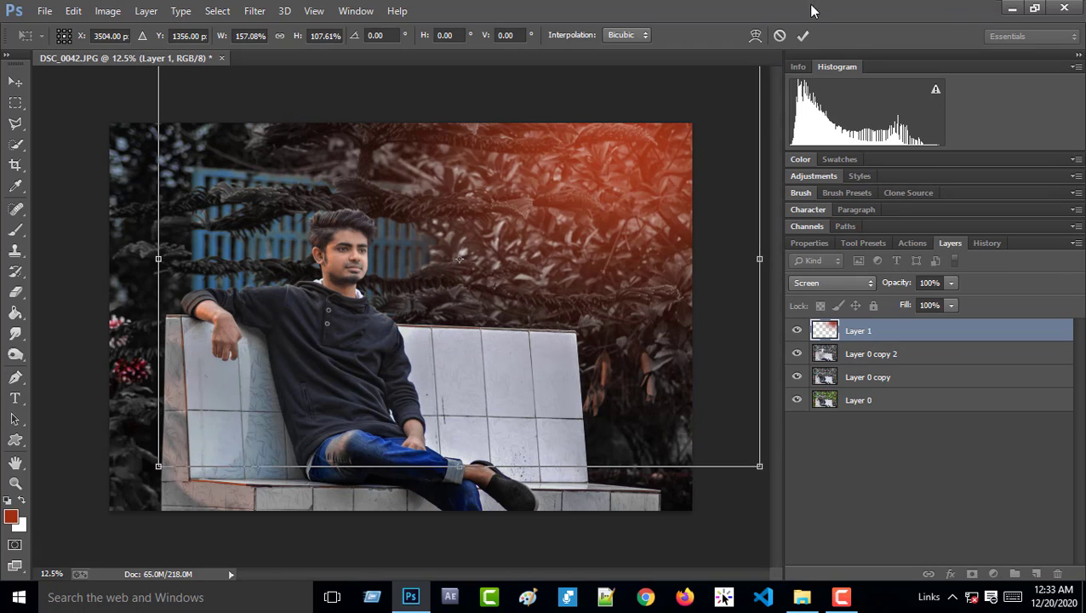
click(803, 35)
Set Layer 1's Fill to 65%, comparing the image with and without the red glow.
click(951, 304)
drag(949, 332, 887, 313)
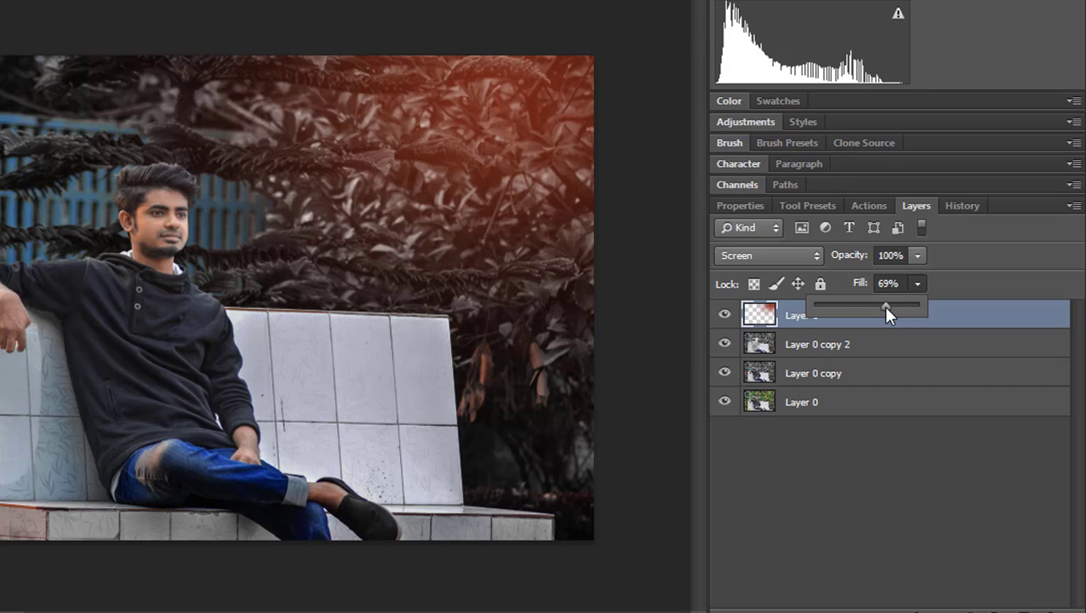
click(926, 449)
click(724, 315)
click(724, 314)
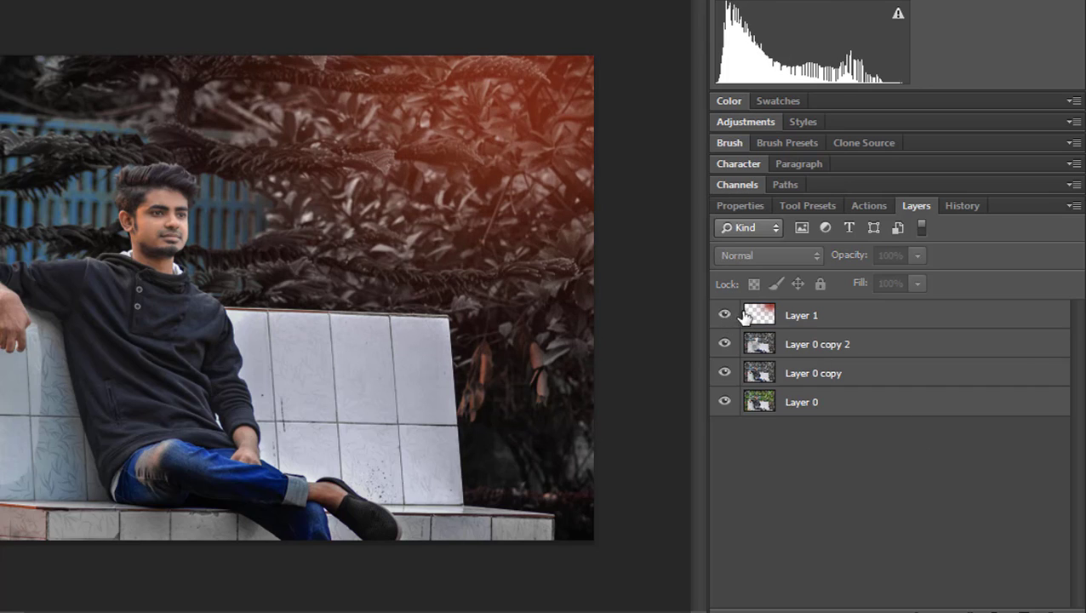
click(743, 316)
click(916, 284)
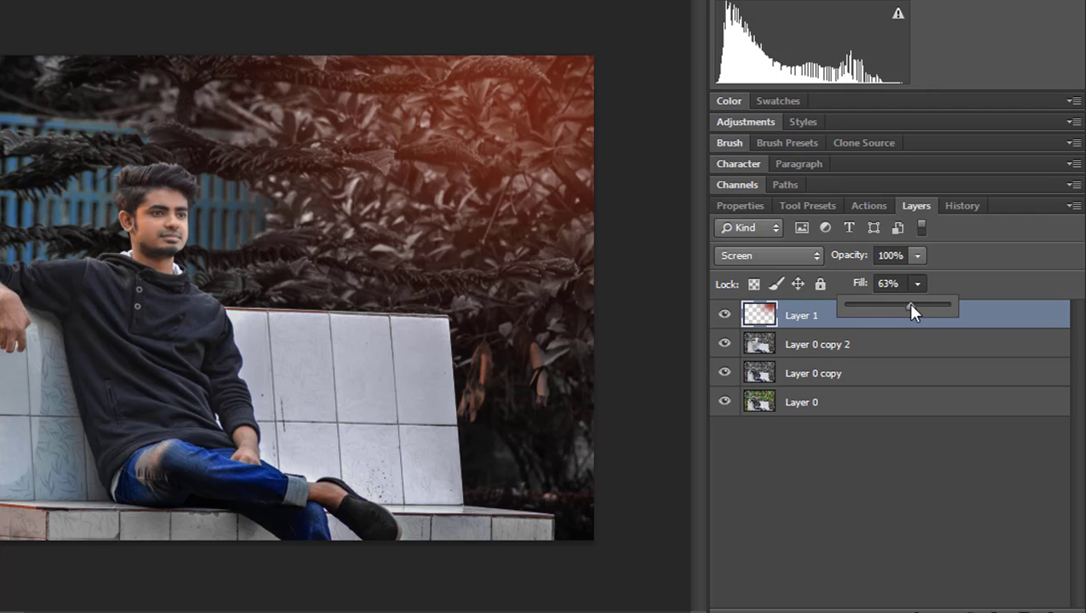
click(916, 426)
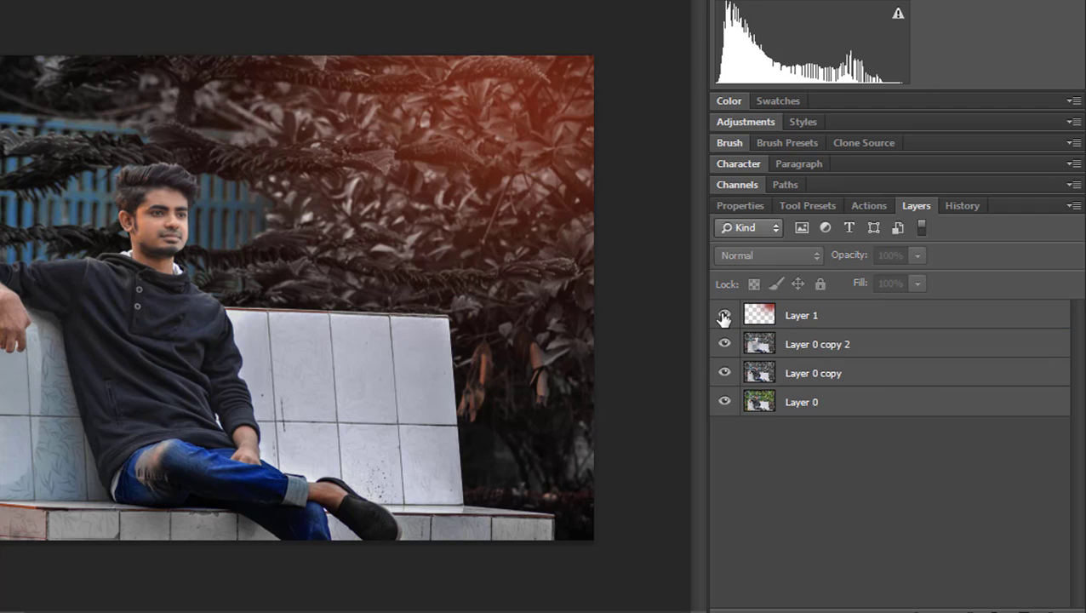
click(724, 315)
click(724, 315)
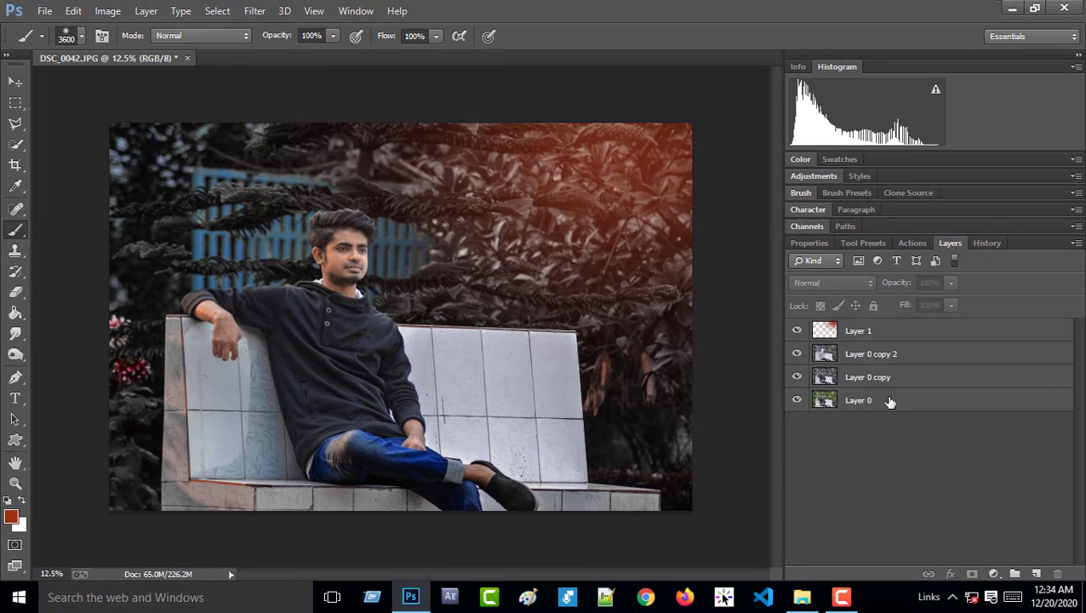
Stretch the glow on Layer 1 to about 115% width and 103% height, and compare the image with and without it.
click(846, 321)
key(ctrl+t)
drag(153, 472, 64, 478)
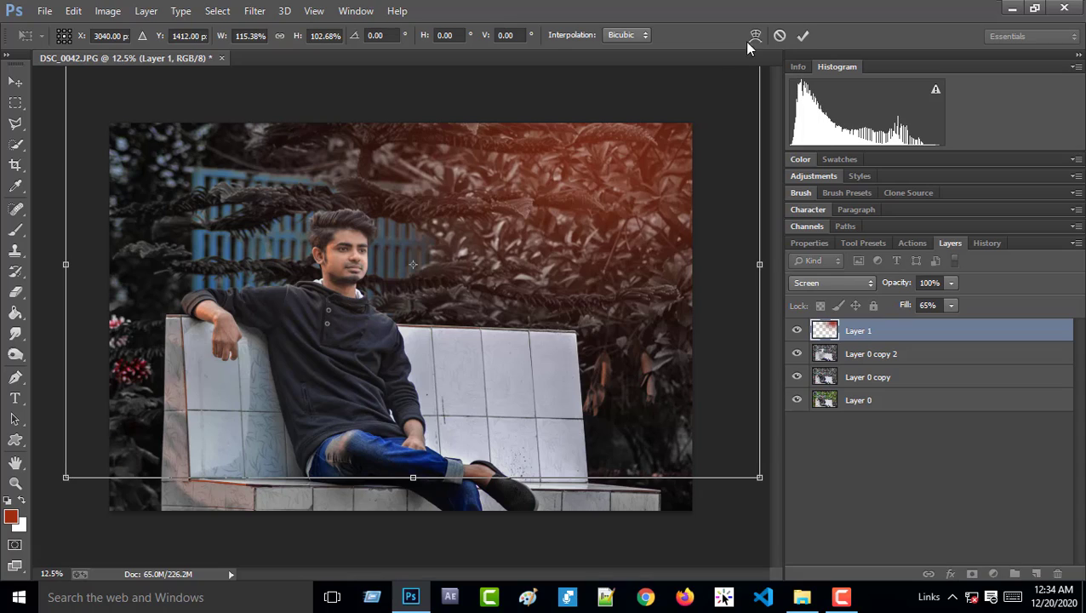
click(803, 35)
key(b)
click(797, 331)
click(797, 331)
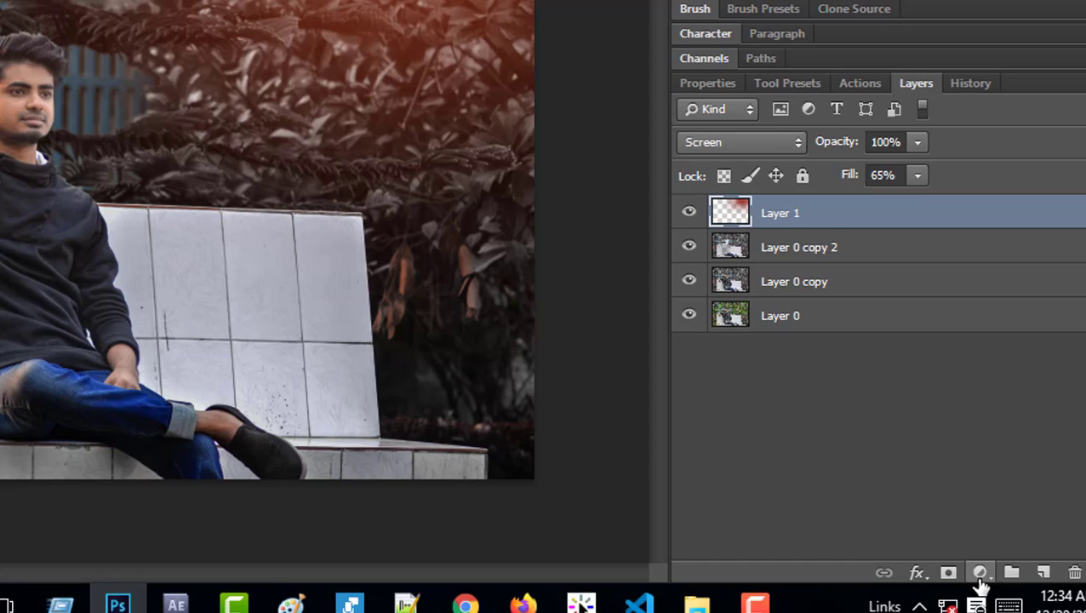
Add a Gradient fill layer above Layer 1 with both color stops set to black, fading from opaque to transparent.
click(993, 574)
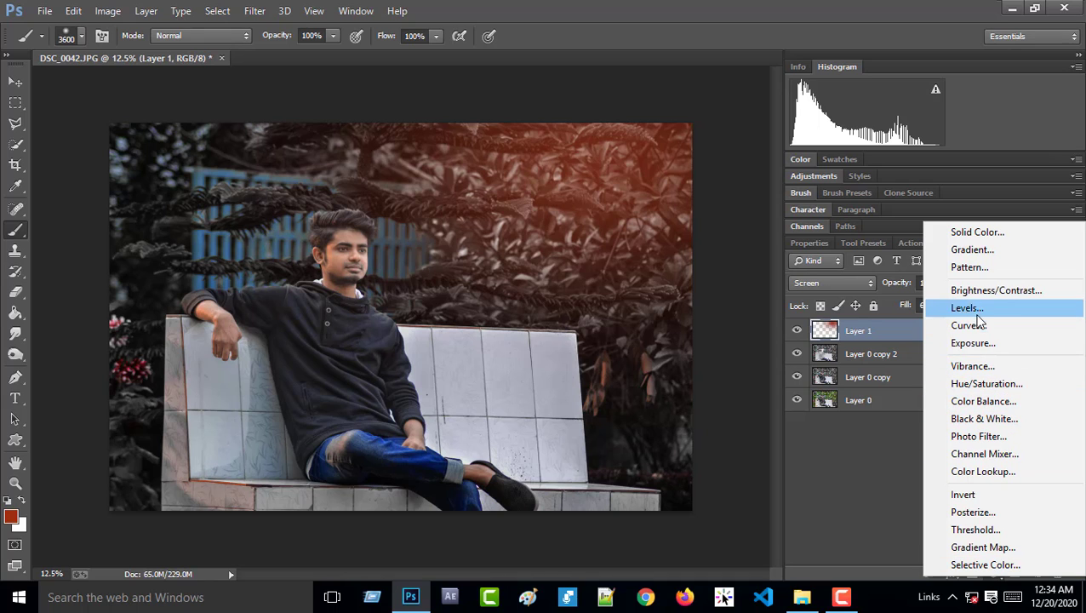
click(972, 249)
click(825, 243)
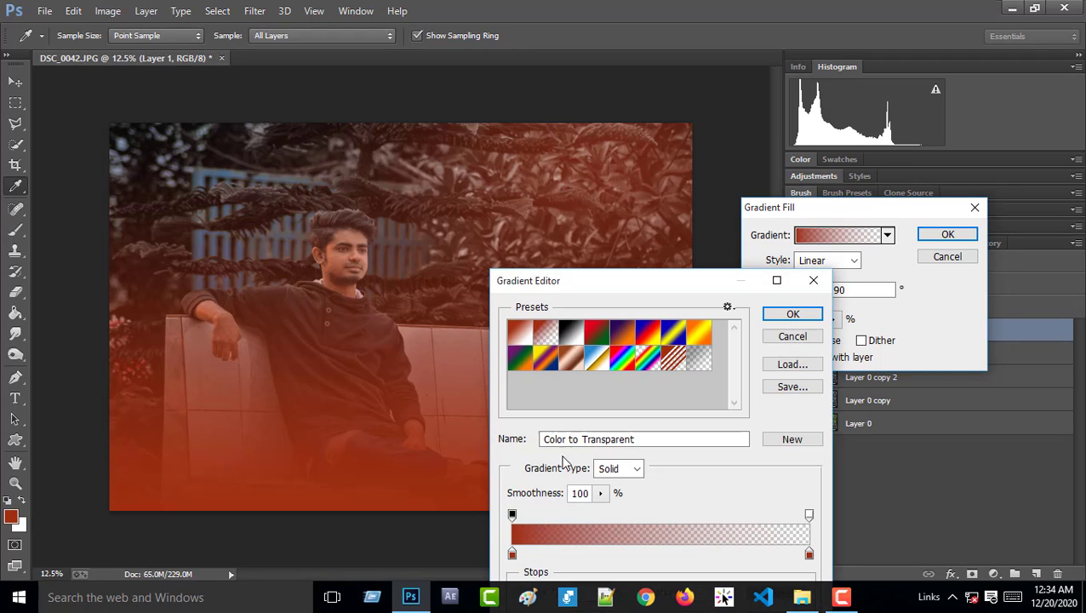
double_click(512, 555)
click(610, 421)
click(940, 209)
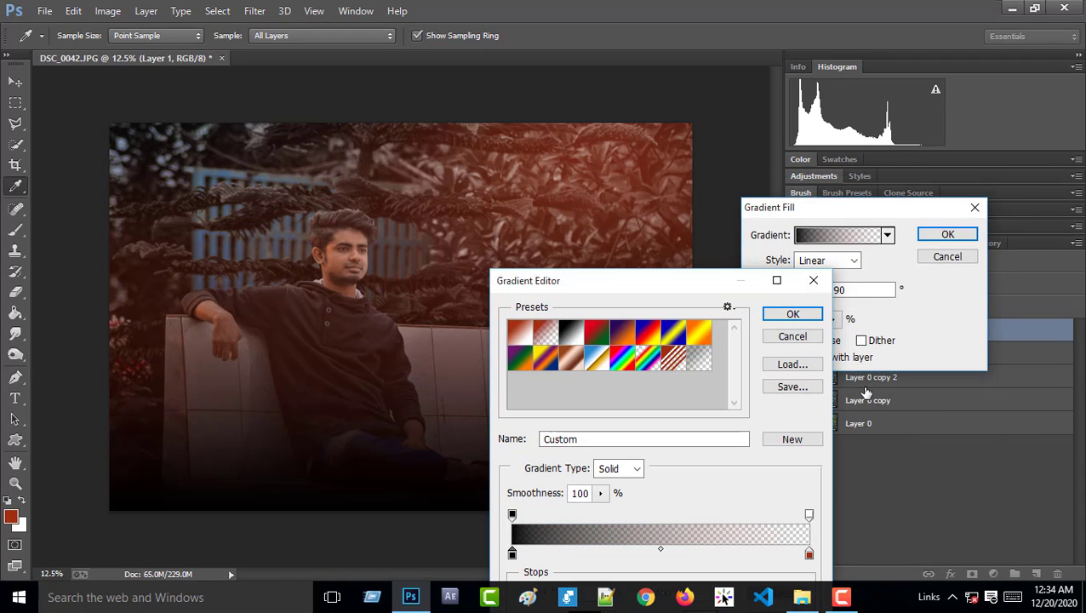
double_click(808, 555)
click(613, 417)
click(940, 209)
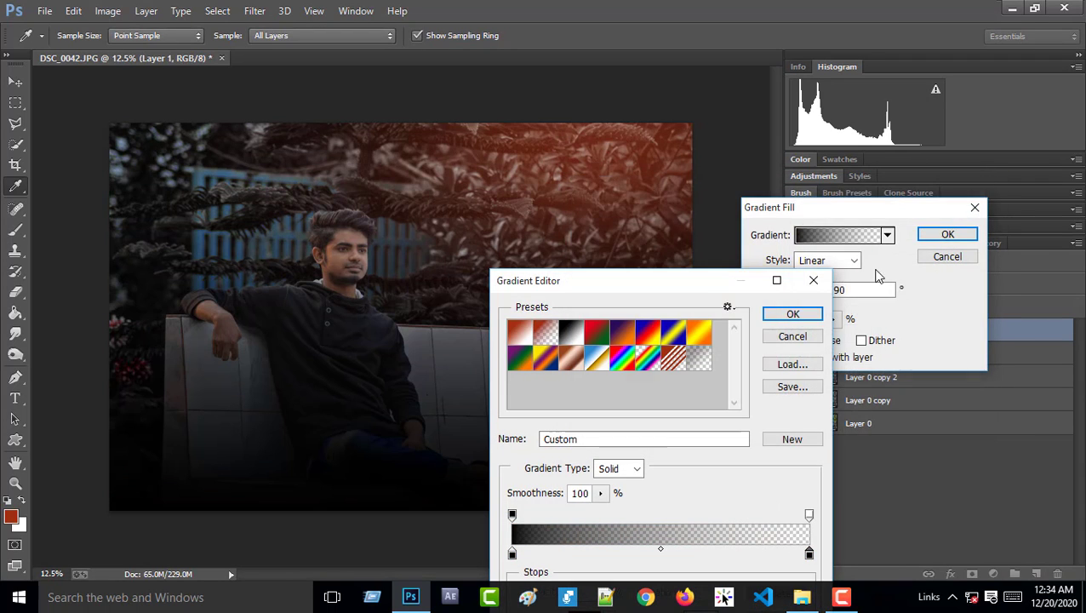
click(793, 314)
Make the gradient fill Radial and reversed, shift its center up and left toward the man, and set its scale to 337%.
click(827, 259)
click(819, 290)
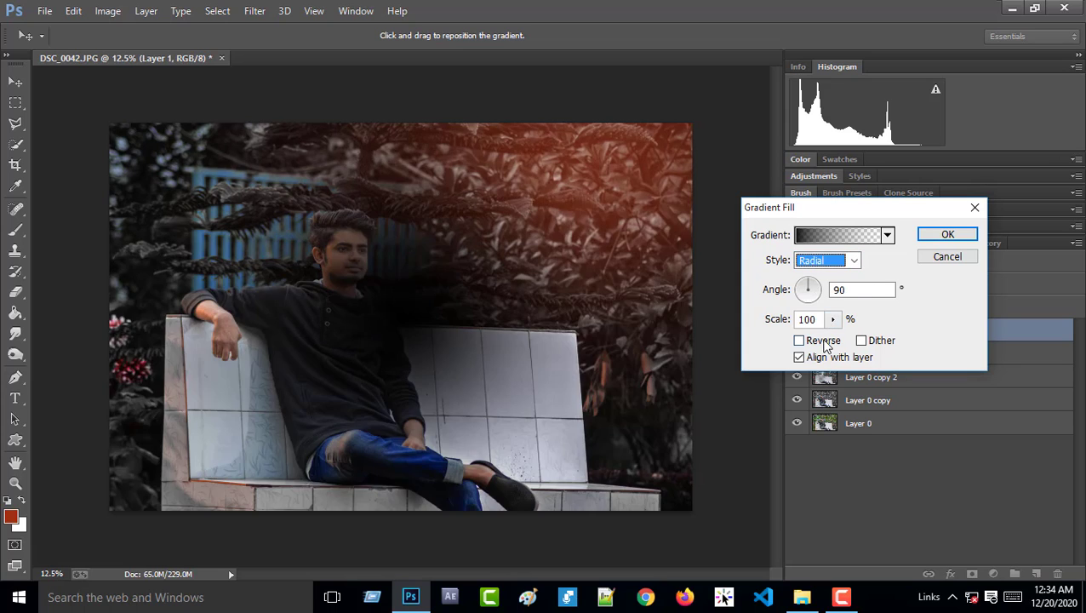
click(824, 342)
click(833, 318)
drag(840, 335, 865, 337)
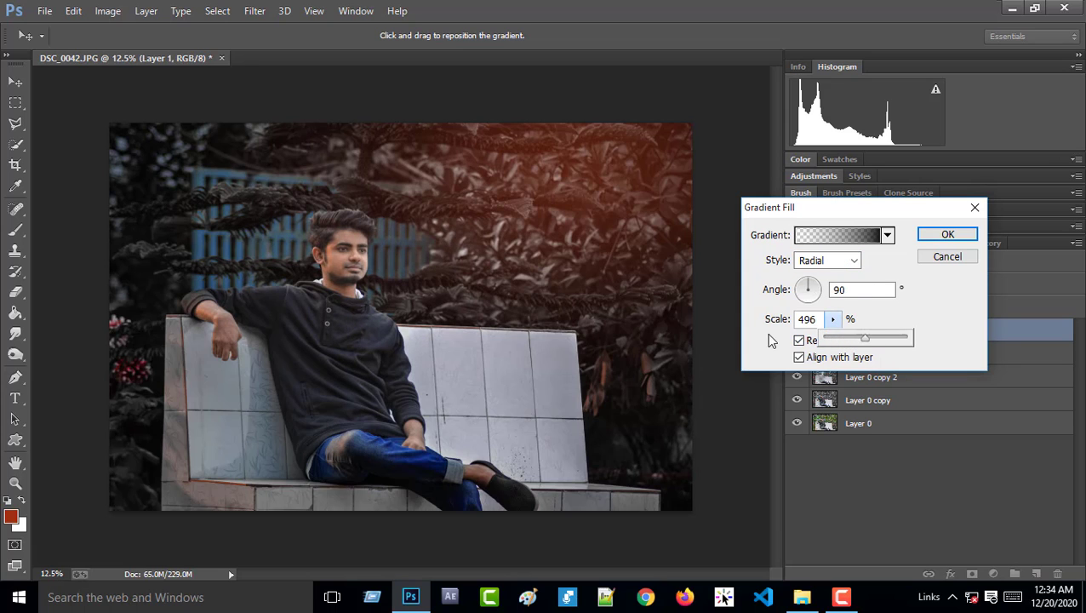
drag(476, 326, 451, 269)
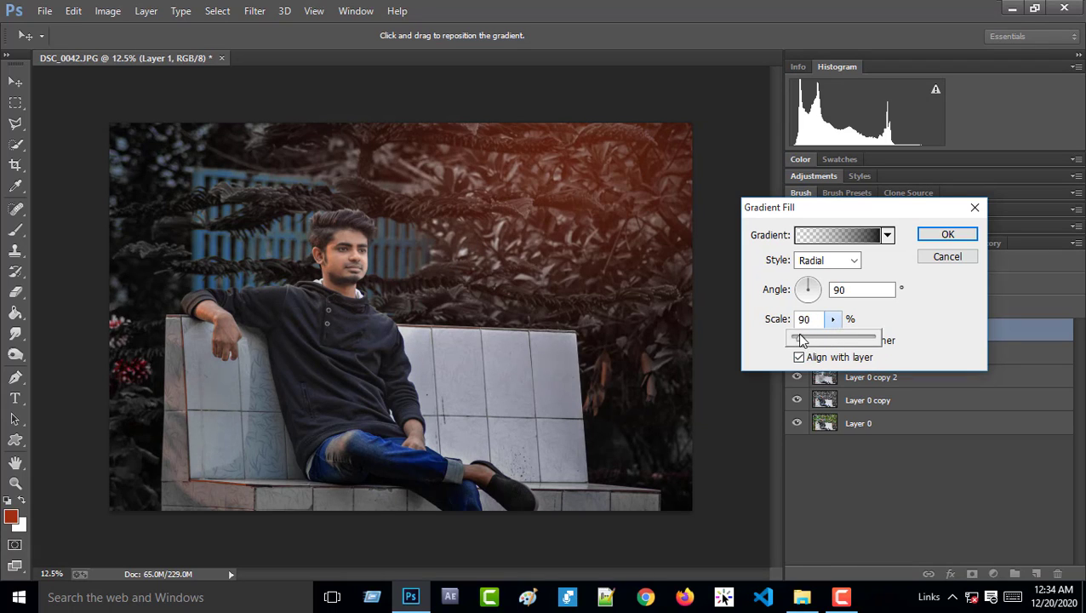
drag(802, 339, 824, 341)
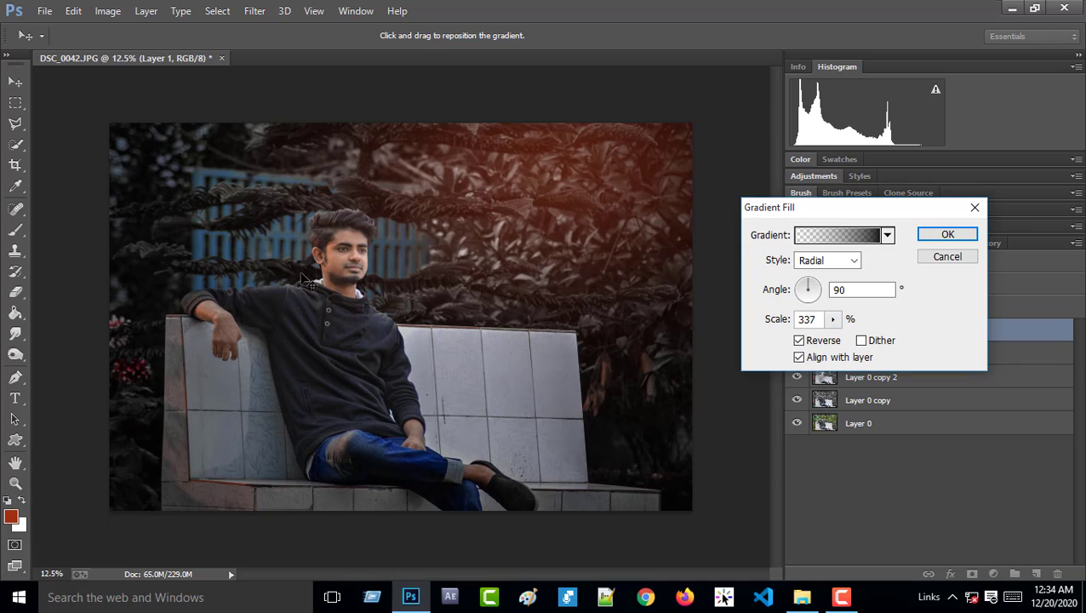
click(948, 235)
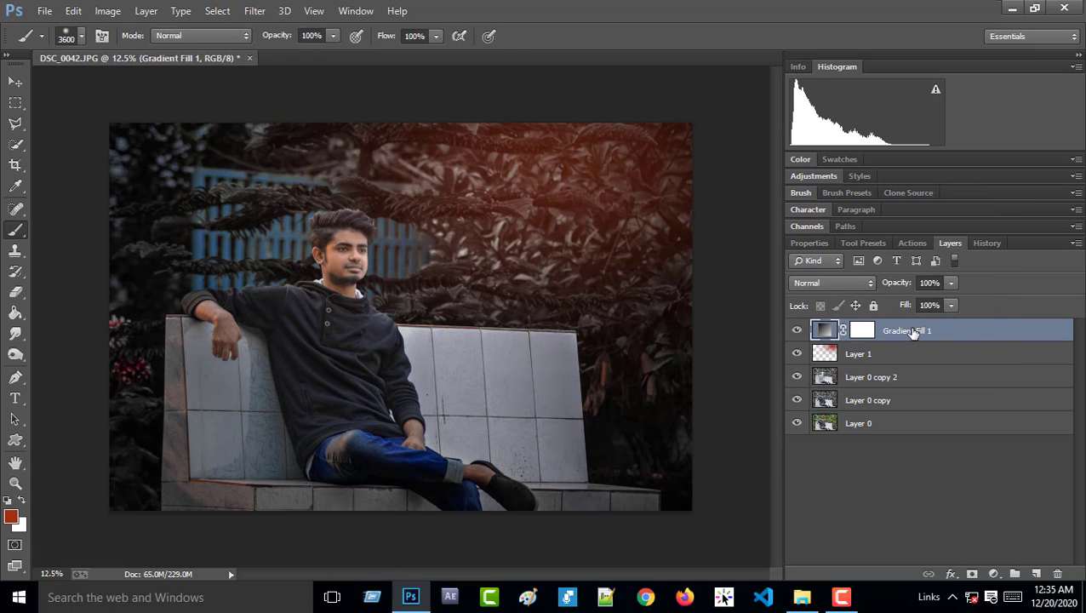
Start erasing on Gradient Fill 1 over the man's chest and rasterize the fill.
click(17, 292)
click(343, 308)
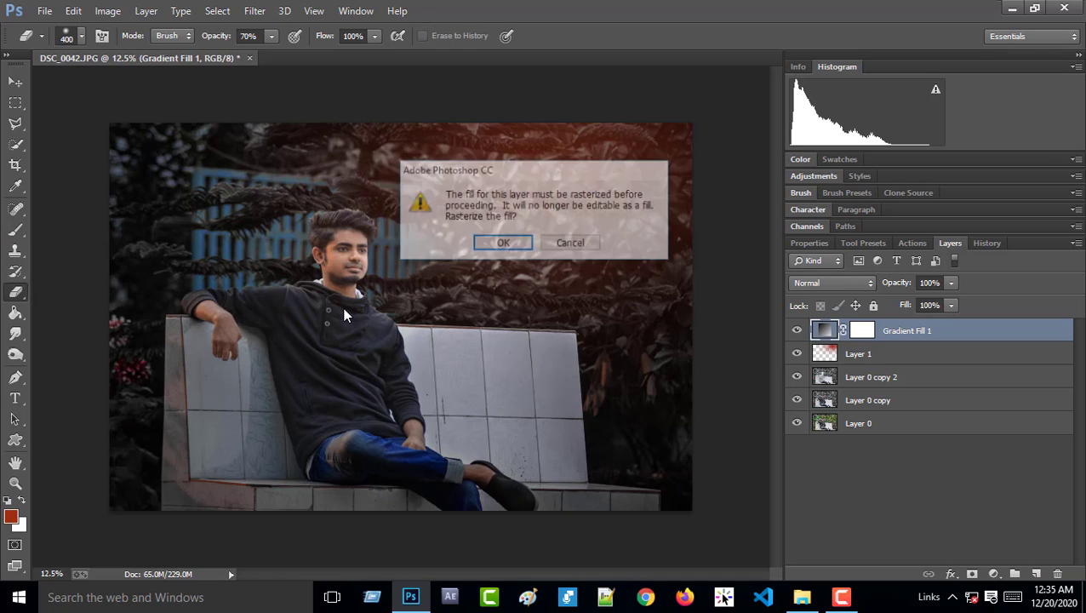
click(503, 244)
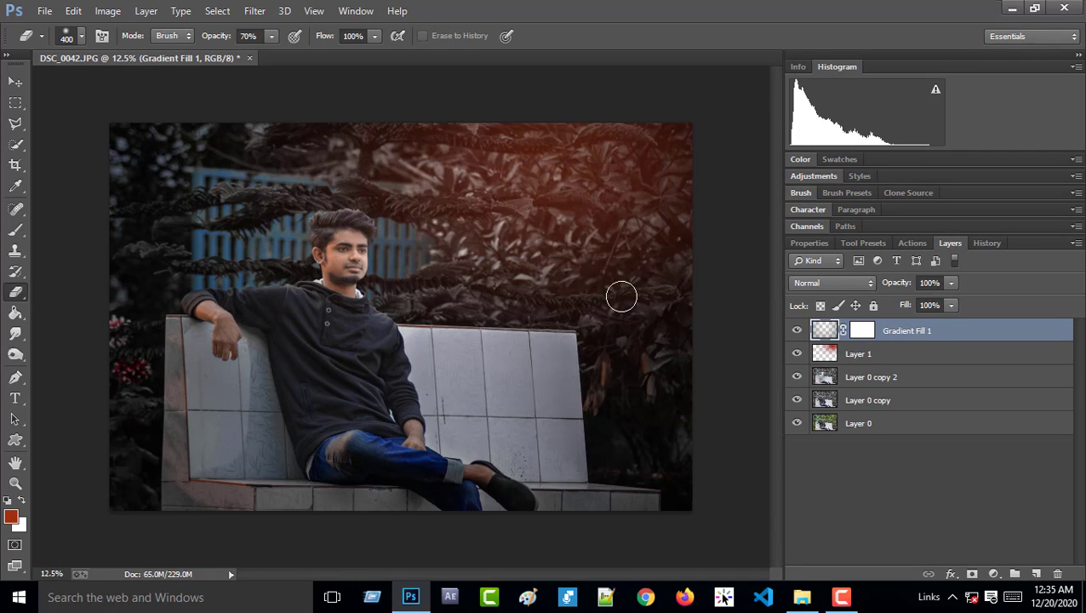
Set the Gradient Fill 1 layer's Fill to 60% and compare the image with and without the vignette.
drag(950, 323, 916, 321)
click(798, 330)
click(797, 330)
click(798, 330)
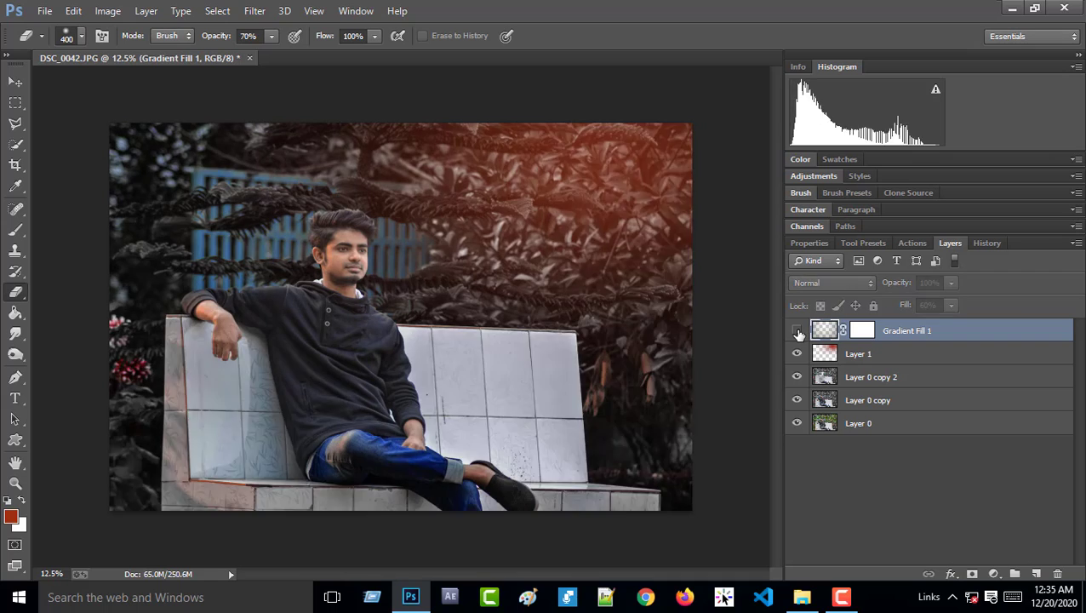
click(797, 330)
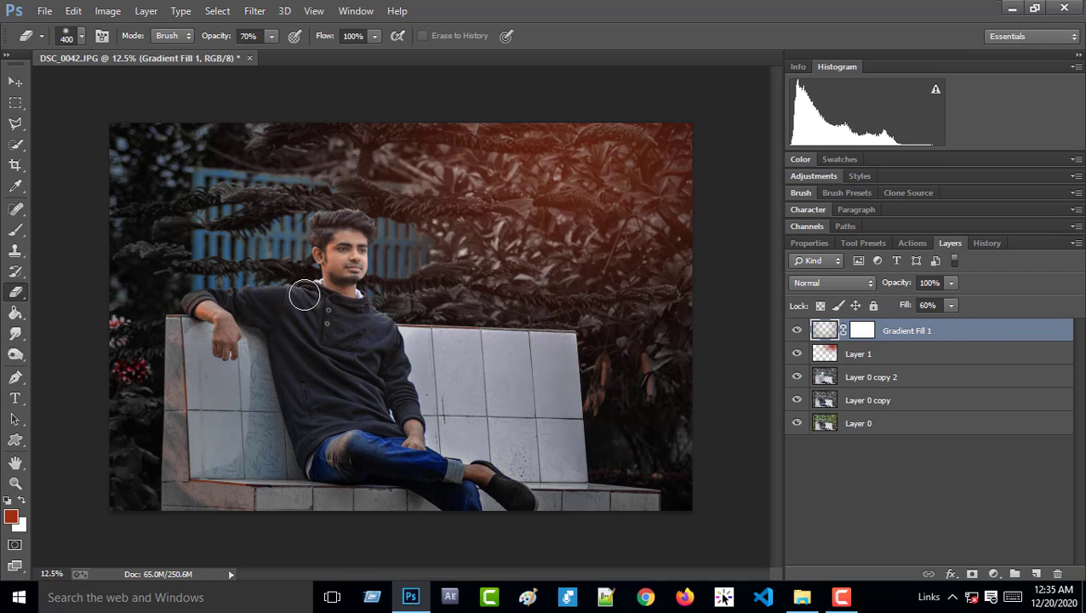
Erase the vignette on Gradient Fill 1 over the man and bench with a soft 3800 px eraser, raising the eraser opacity to 88%.
key(bracketright)
key(bracketright)
key(bracketright)
key(bracketright)
key(bracketright)
key(bracketright)
key(bracketright)
key(bracketright)
key(bracketright)
key(bracketright)
key(bracketright)
key(bracketright)
key(bracketright)
key(bracketright)
key(bracketright)
key(bracketright)
key(bracketright)
key(bracketright)
key(bracketright)
key(bracketright)
right_click(355, 283)
click(529, 321)
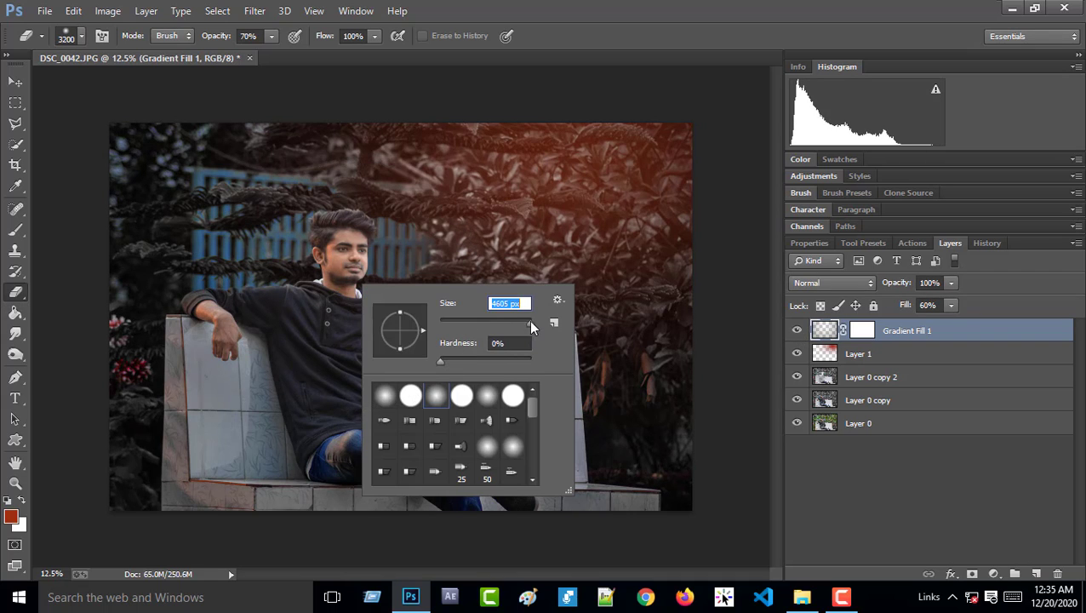
key(Return)
key(bracketleft)
key(bracketleft)
key(bracketleft)
key(bracketleft)
key(bracketleft)
key(bracketleft)
key(bracketleft)
key(bracketleft)
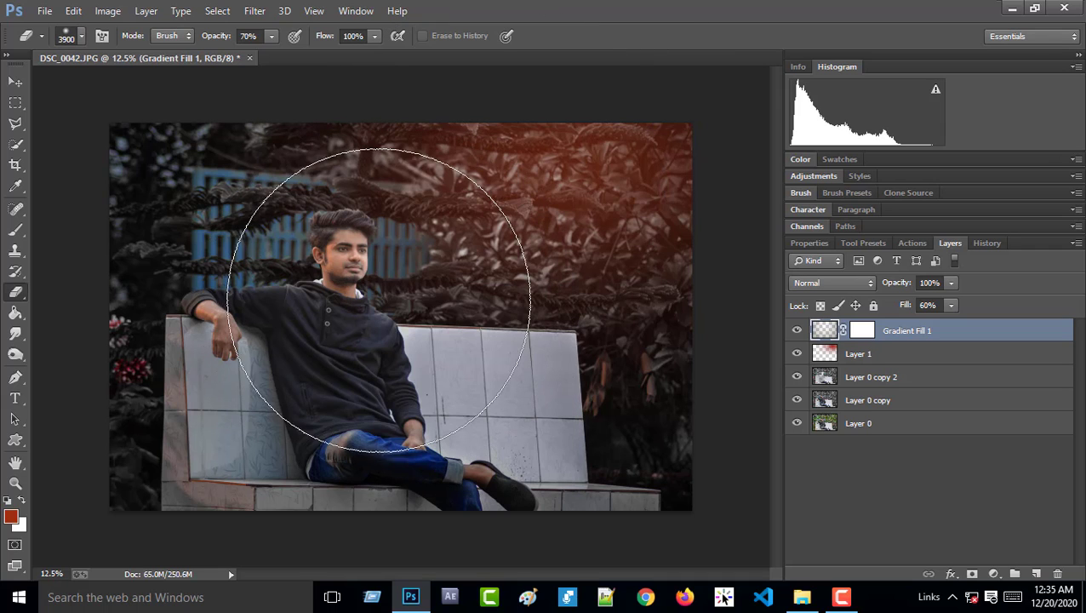
click(355, 293)
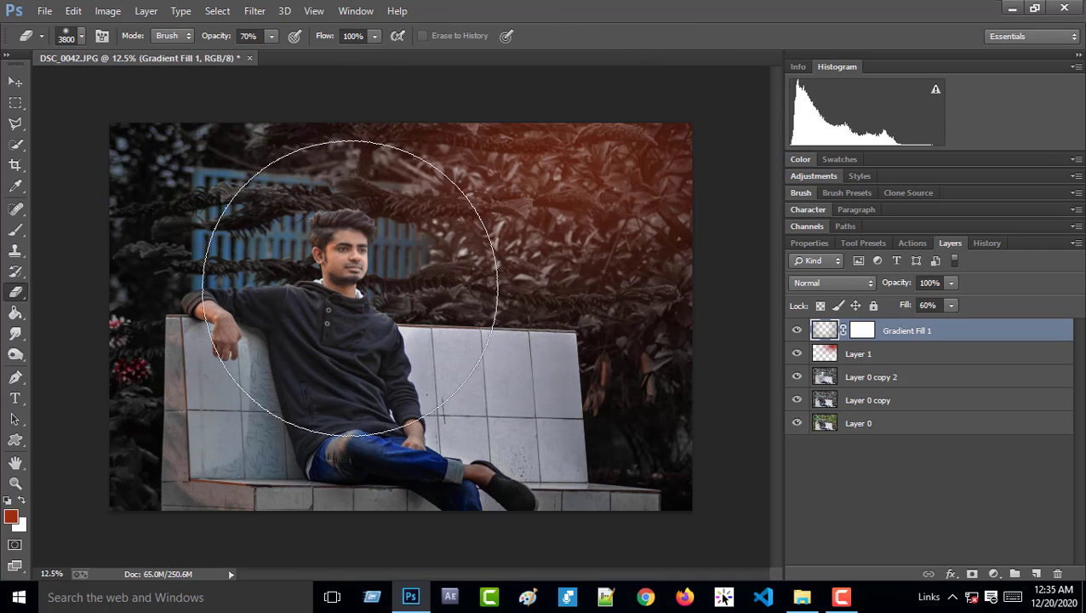
click(247, 403)
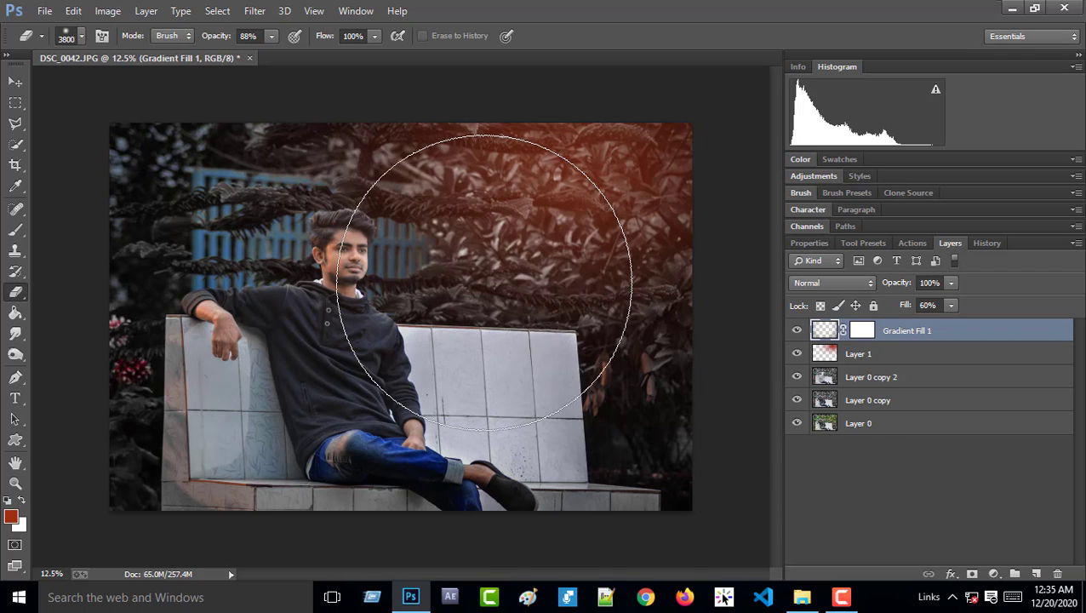
Compare the image with and without the Gradient Fill 1 vignette.
click(797, 330)
click(796, 330)
click(797, 330)
click(797, 330)
click(798, 330)
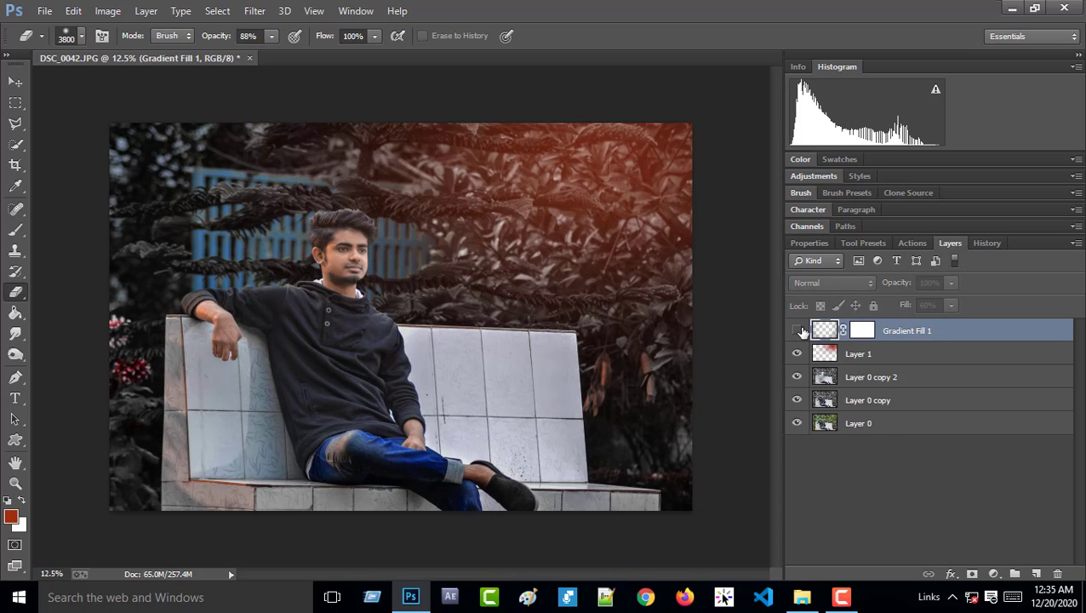
click(798, 330)
click(798, 331)
click(797, 331)
click(799, 330)
click(800, 330)
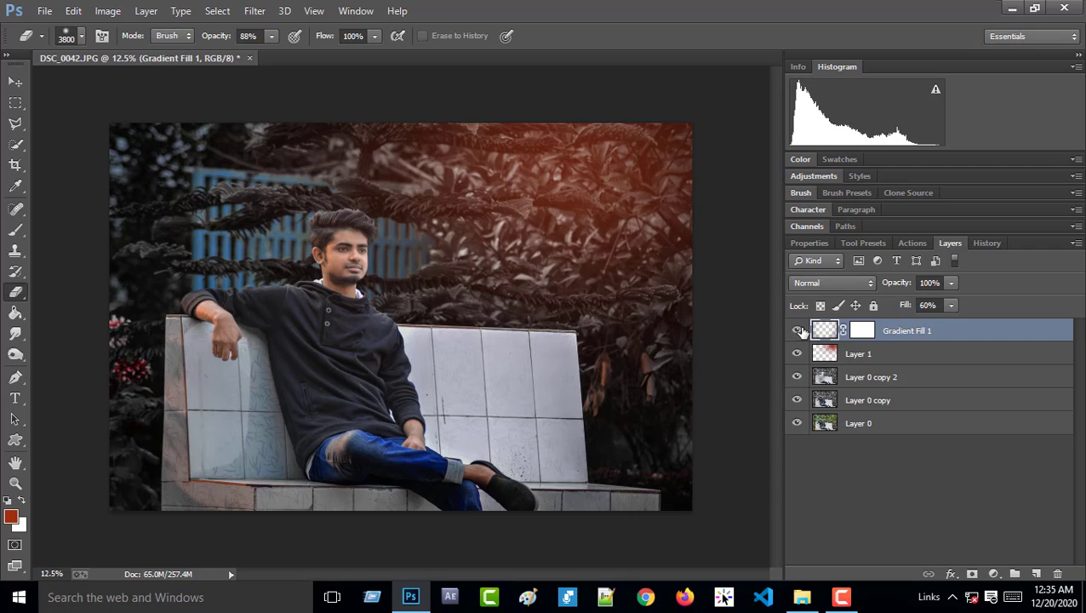
Step back and forth through the history's Eraser states and return the image to the third Eraser stroke.
click(988, 242)
click(842, 519)
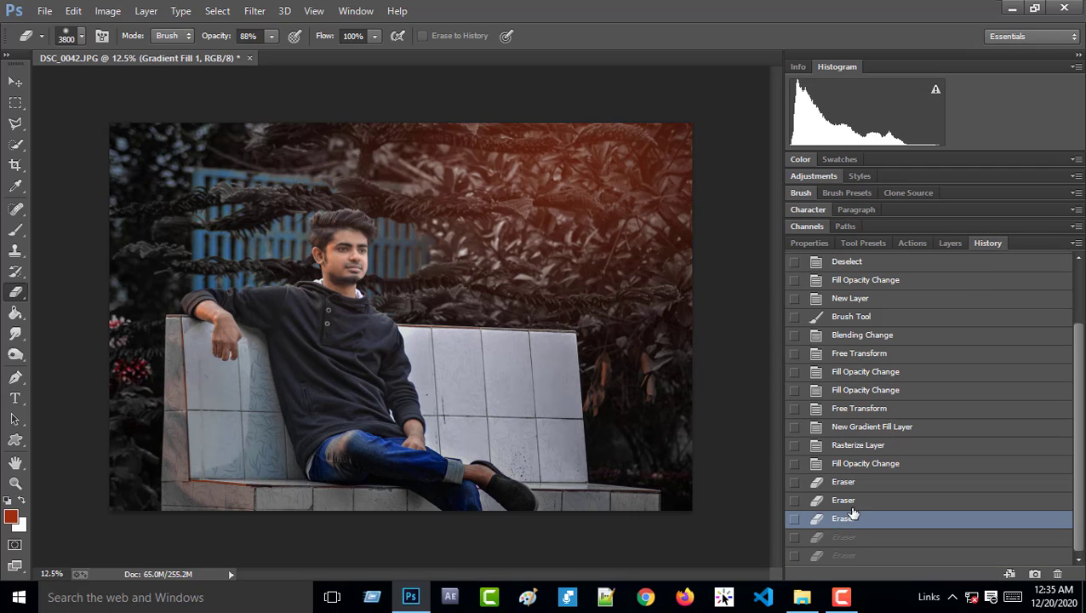
click(848, 500)
click(850, 483)
click(849, 463)
click(849, 482)
click(848, 501)
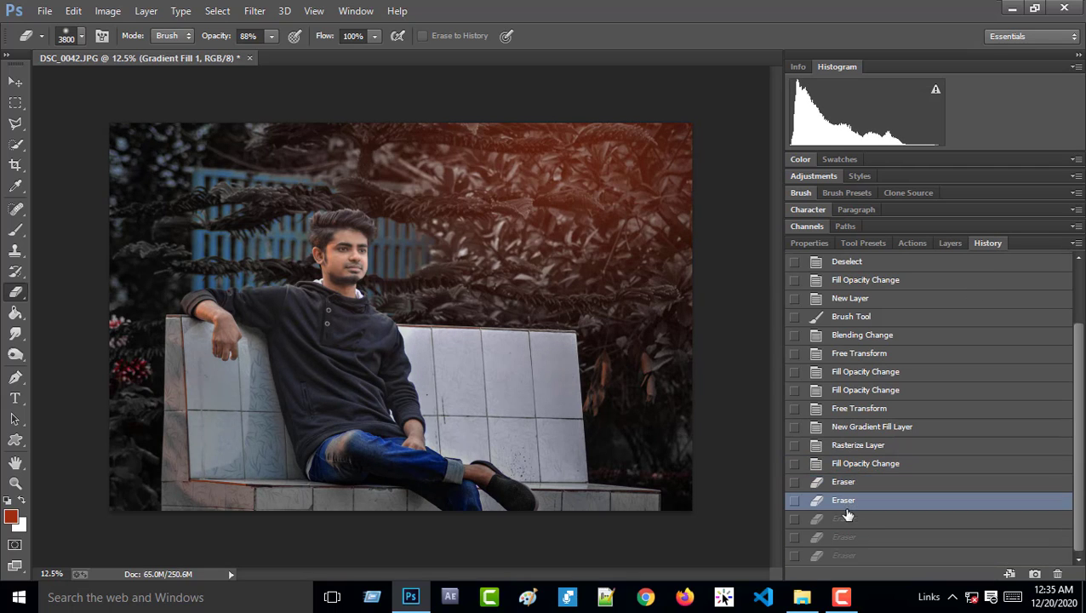
click(846, 519)
click(848, 537)
click(848, 518)
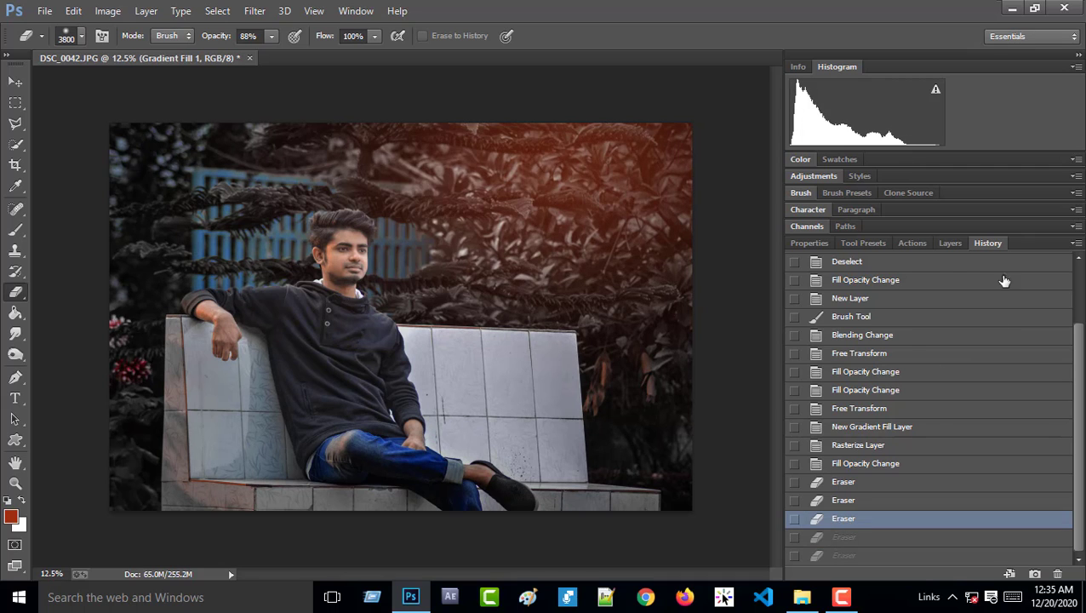
Check Gradient Fill 1 on and off, and erase a little more of the vignette with the eraser reduced to 3500 px.
click(950, 243)
click(797, 330)
click(797, 330)
click(797, 330)
click(796, 330)
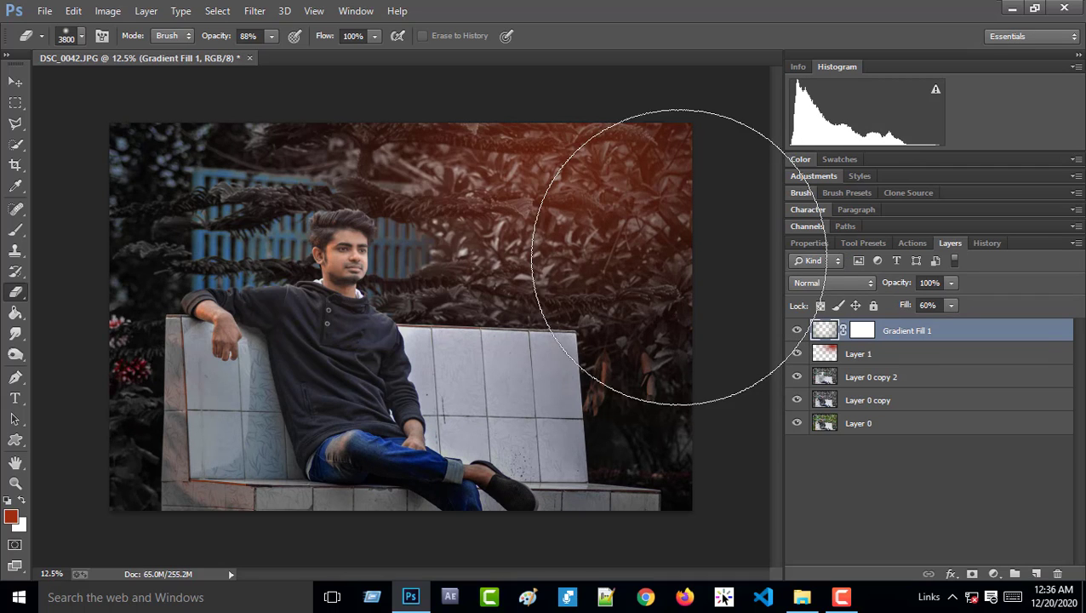
key([)
key([)
key([)
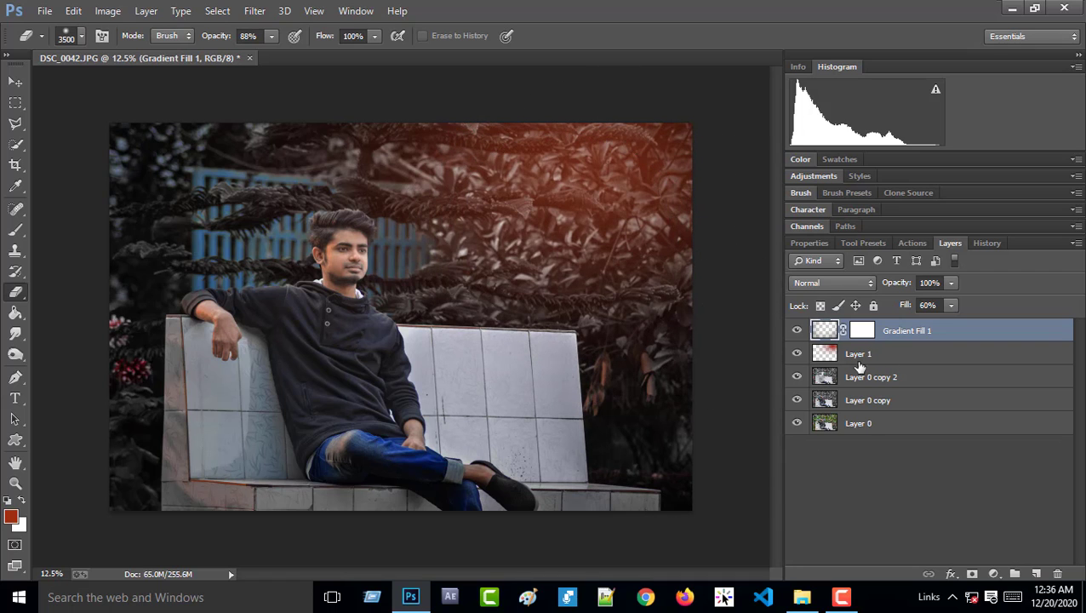
Set the Gradient Fill 1 layer's Fill to 80%, deselect the layer, and compare the image with and without it.
drag(965, 322, 968, 321)
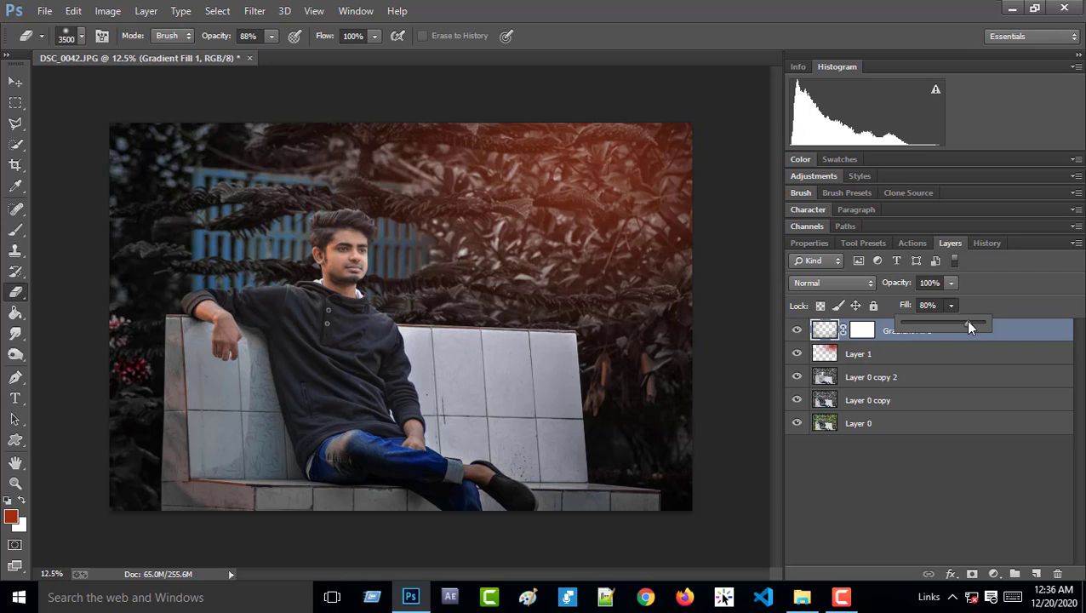
click(898, 479)
click(796, 331)
click(797, 331)
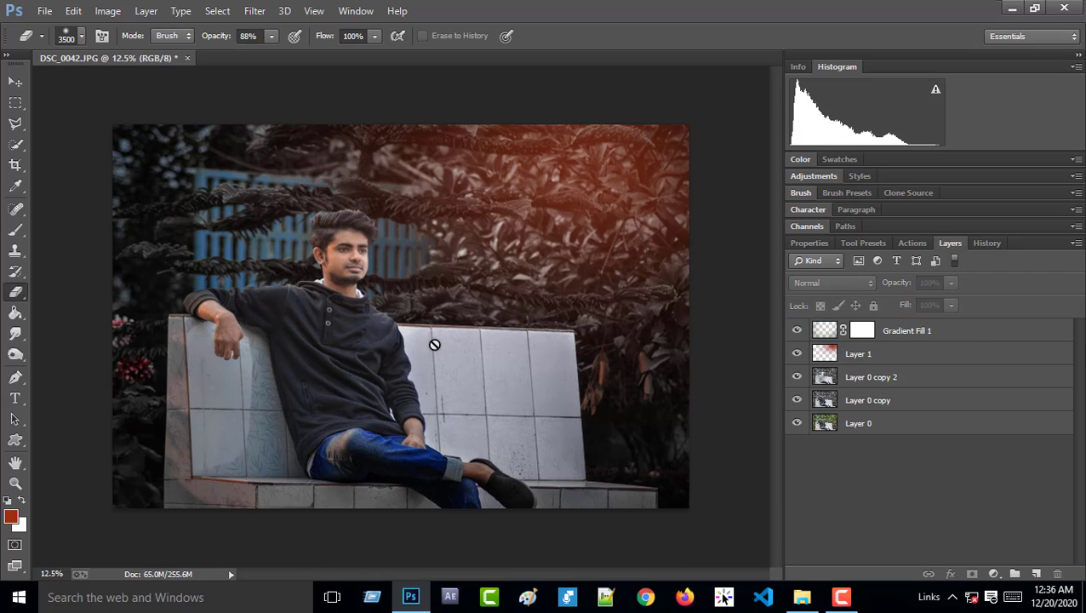
Examine the whole composition, the background and the man's face up close, ending at his chin and jawline.
key(ctrl+minus)
key(ctrl+minus)
key(ctrl+minus)
key(ctrl+plus)
key(ctrl+plus)
key(ctrl+plus)
key(ctrl+plus)
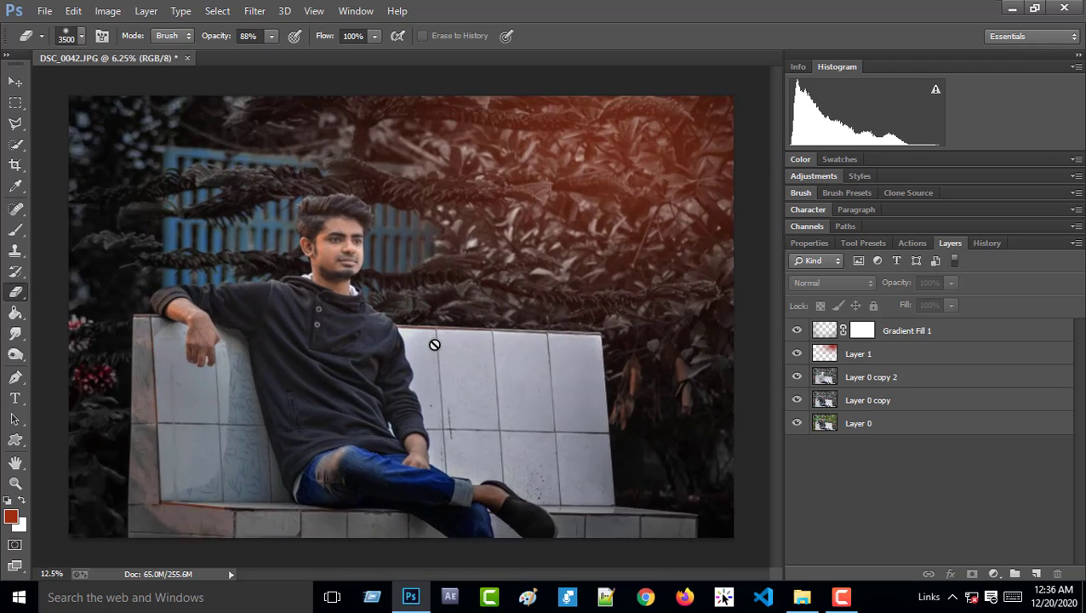
key(ctrl+minus)
key(ctrl+plus)
key(ctrl+plus)
key(ctrl+plus)
key(ctrl+plus)
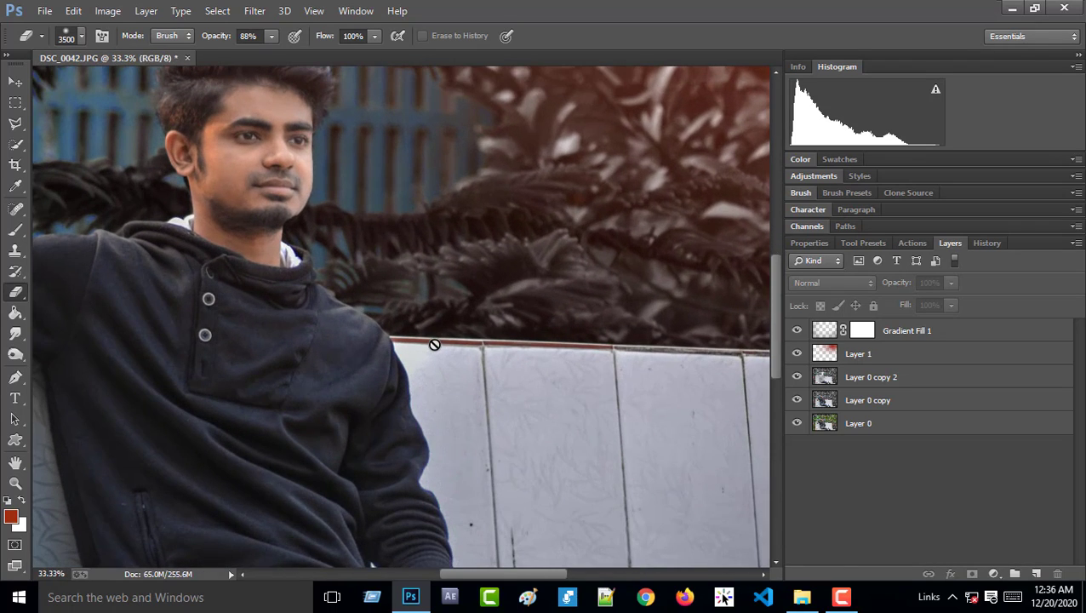
scroll(777, 276, up, 5)
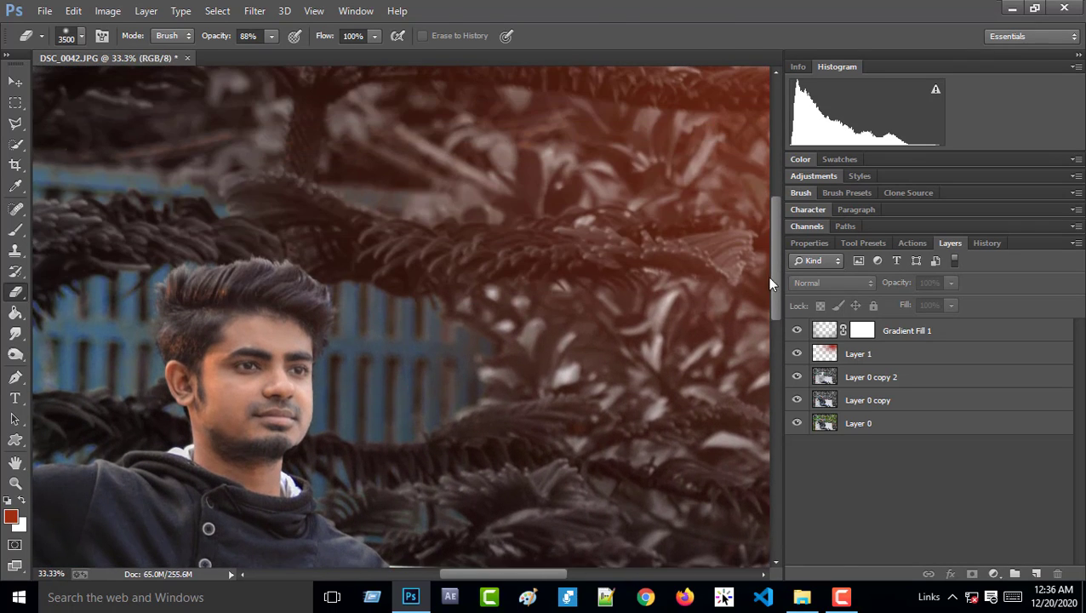
key(ctrl+plus)
key(ctrl+plus)
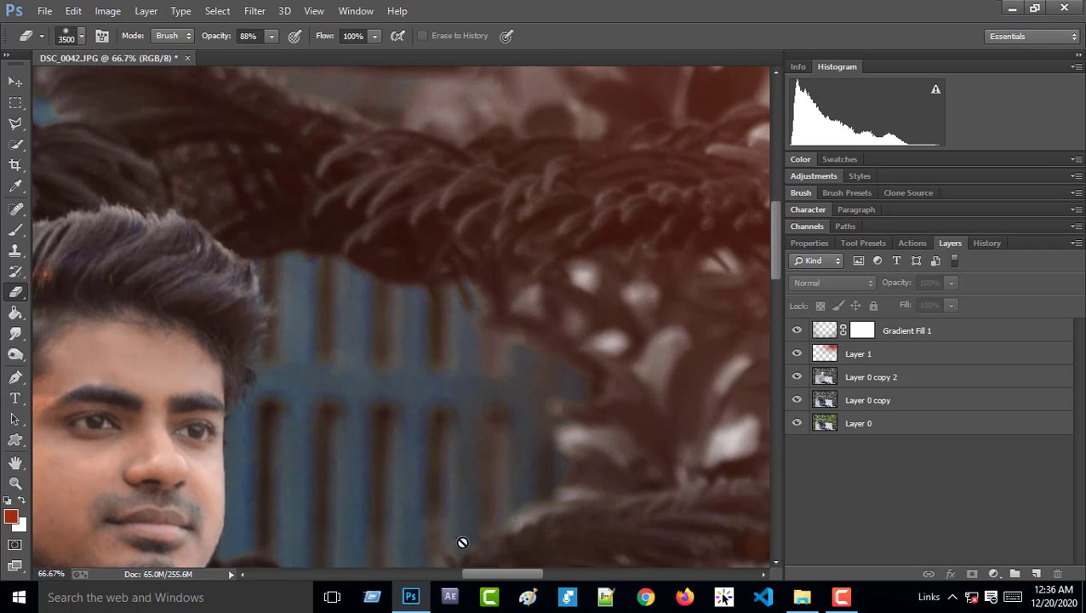
scroll(459, 581, left, 3)
scroll(460, 576, left, 2)
scroll(773, 290, down, 5)
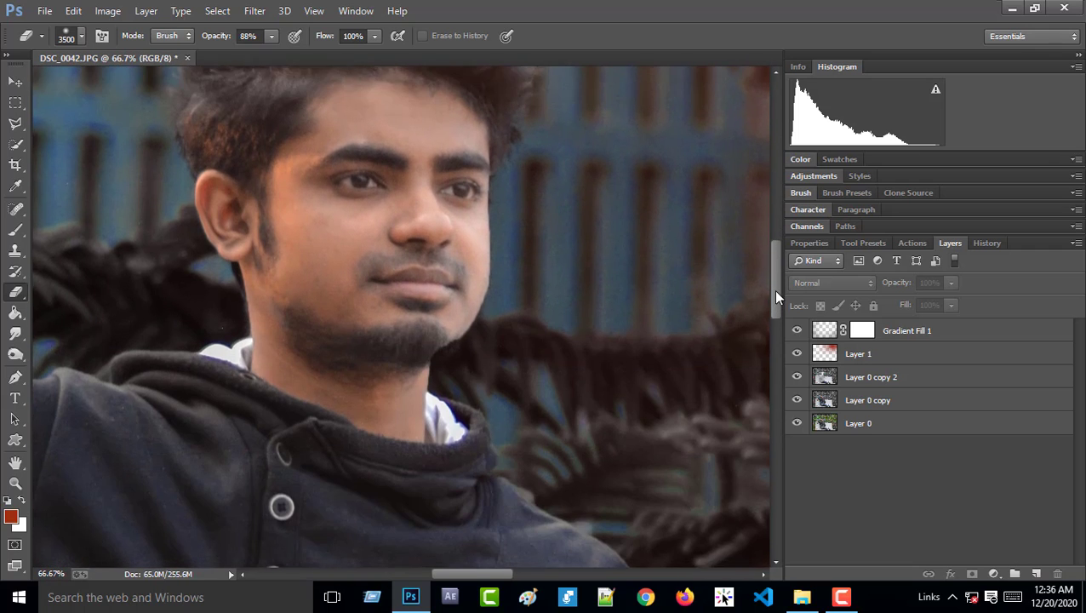
key(ctrl+plus)
key(ctrl+plus)
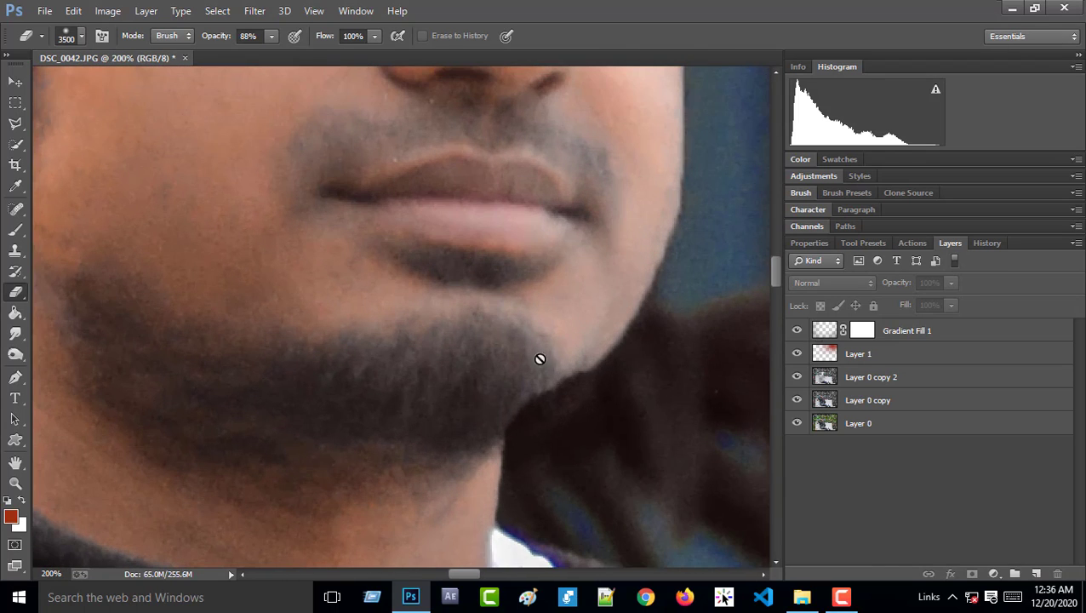
Erase along the edge of the man's chin and beard on Layer 0 copy 2 with a 15 px eraser.
click(843, 377)
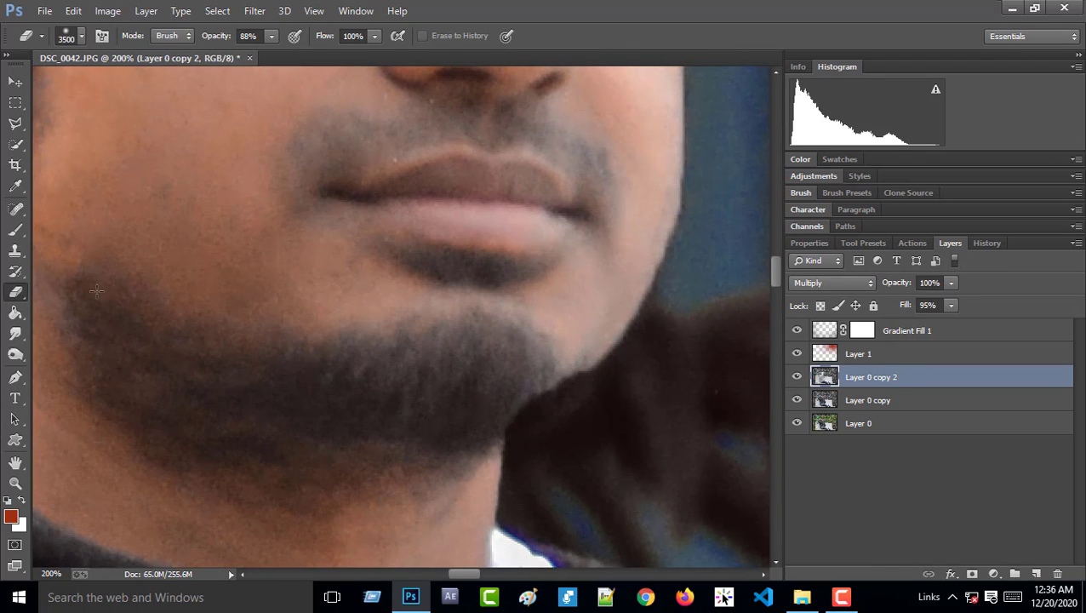
key(bracketleft)
key(bracketleft)
key(bracketleft)
key(bracketleft)
key(bracketleft)
key(bracketleft)
key(bracketleft)
key(bracketleft)
key(bracketleft)
key(bracketleft)
key(bracketleft)
key(bracketleft)
key(bracketleft)
key(bracketleft)
key(bracketleft)
key(bracketleft)
key(bracketleft)
key(bracketleft)
key(bracketleft)
key(bracketleft)
drag(565, 380, 497, 433)
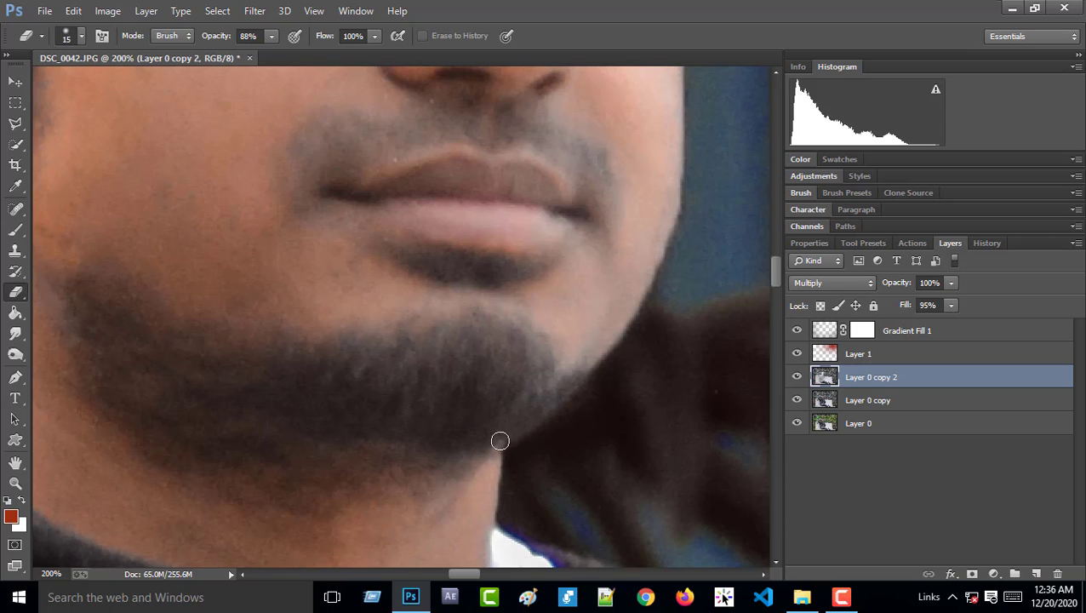
Add a new layer above Gradient Fill 1, apply the merged image to it with Multiply blending at 100% opacity, and compare it on and off.
key(ctrl+minus)
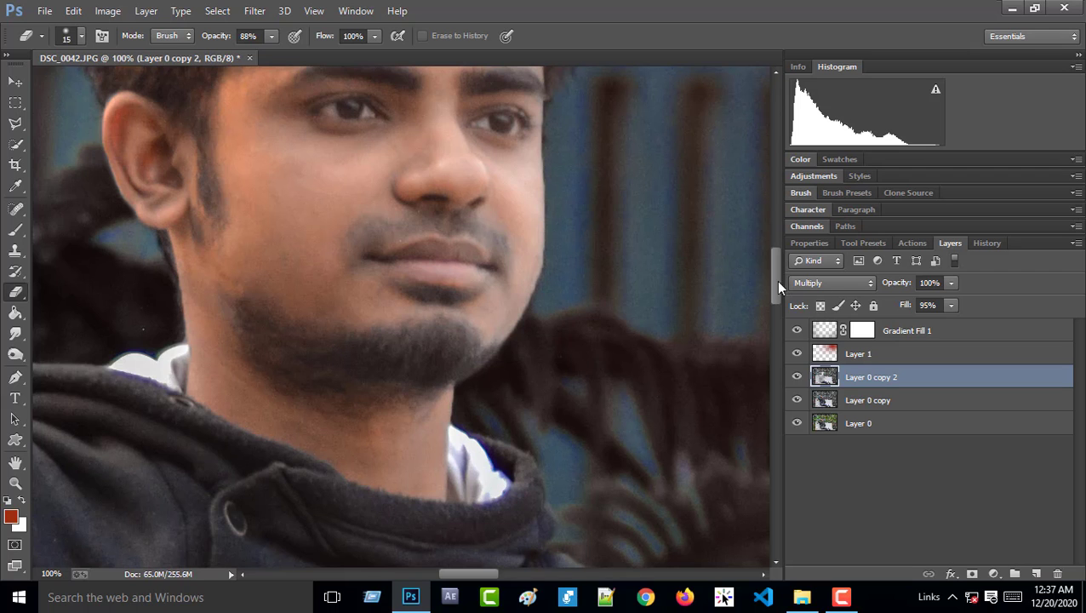
key(ctrl+minus)
key(ctrl+minus)
key(ctrl+minus)
key(ctrl+minus)
key(ctrl+minus)
key(ctrl+minus)
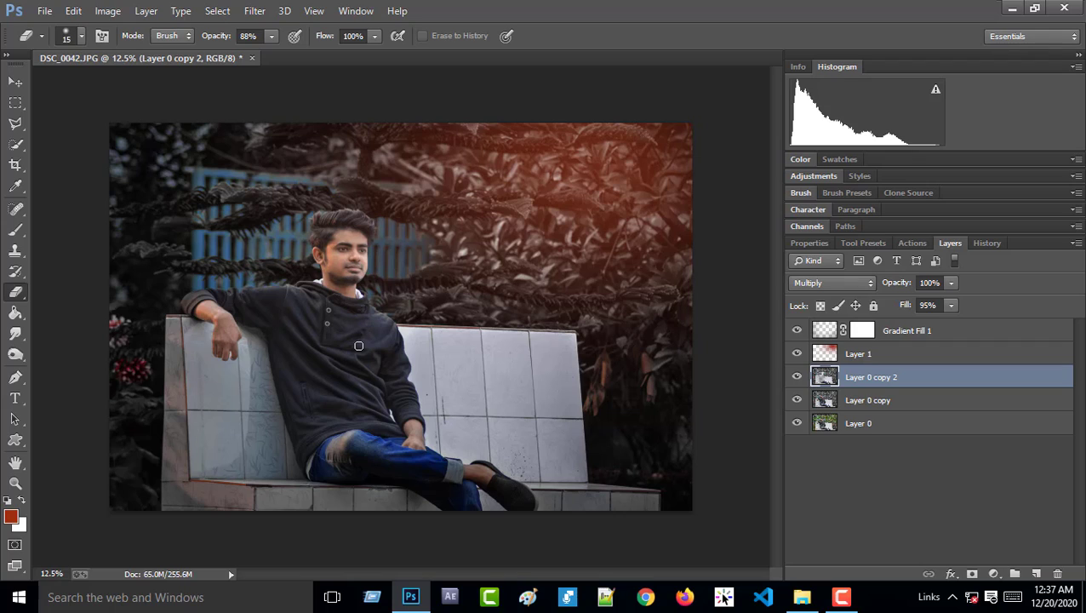
click(919, 331)
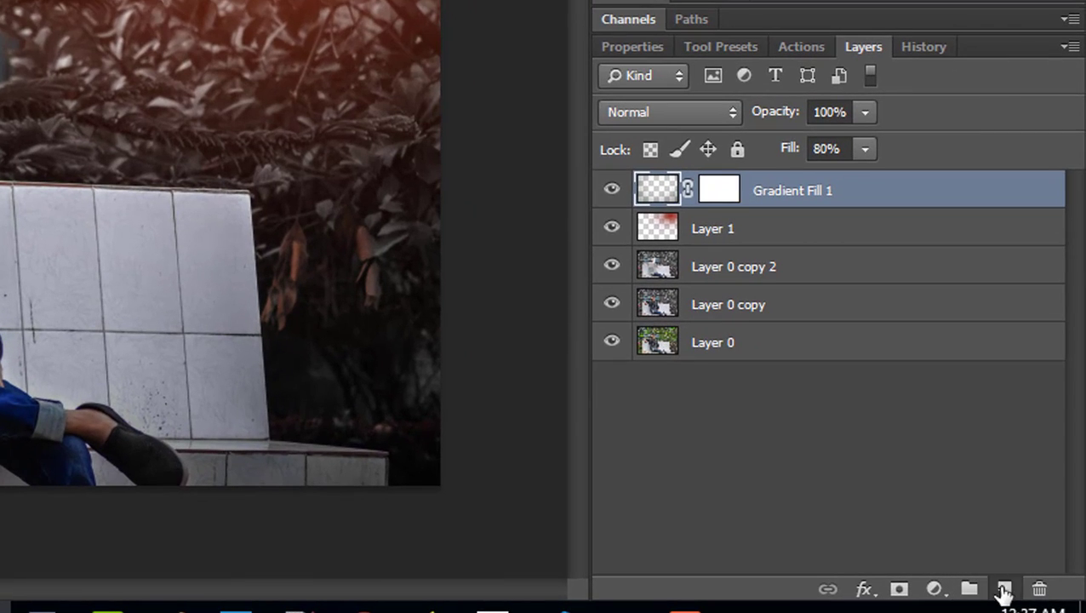
click(1003, 589)
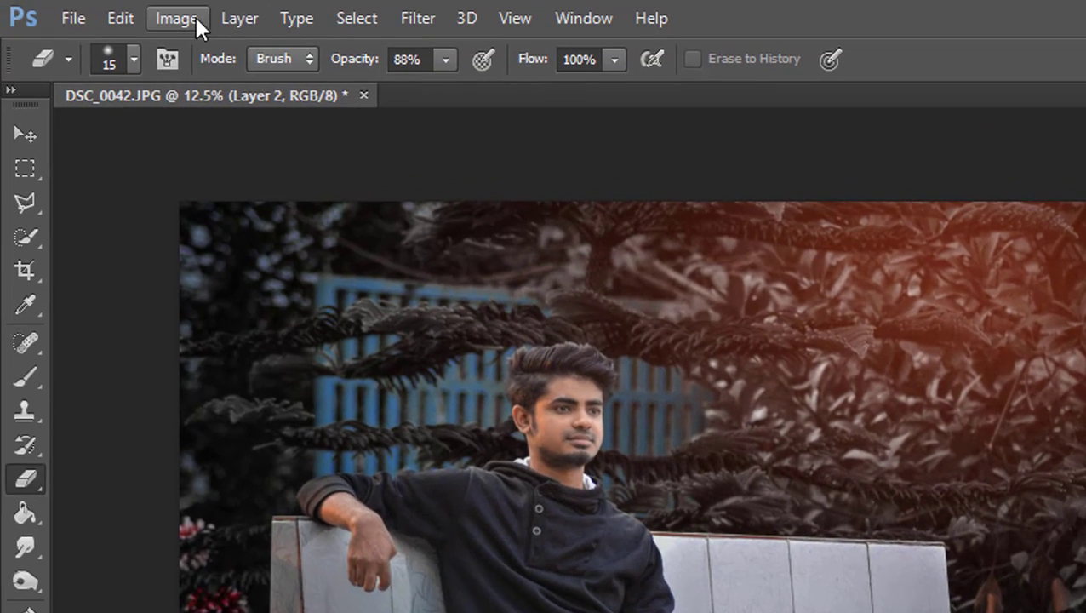
click(177, 18)
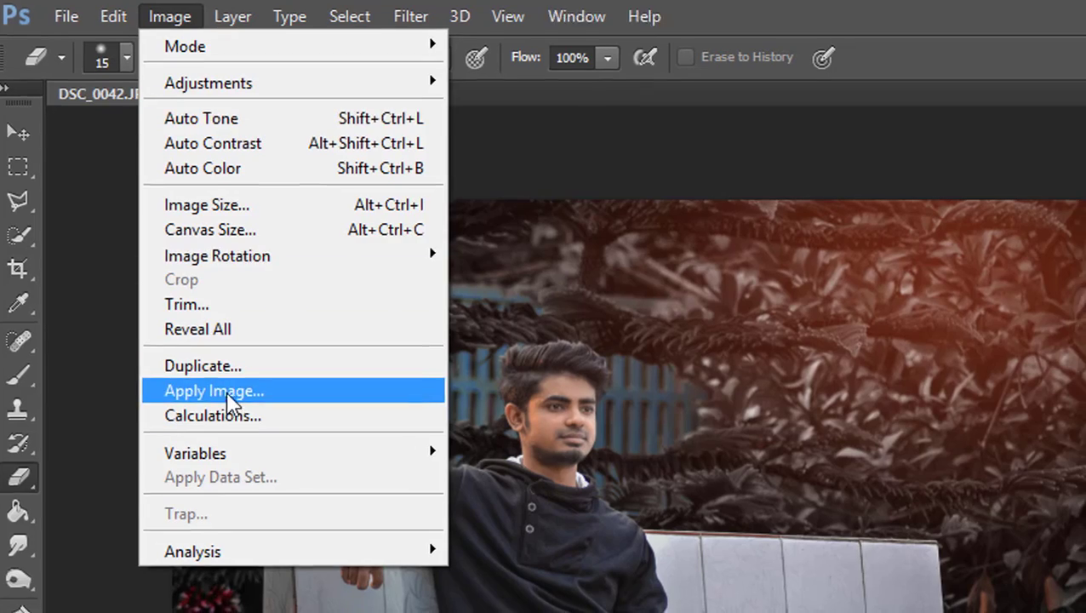
click(235, 391)
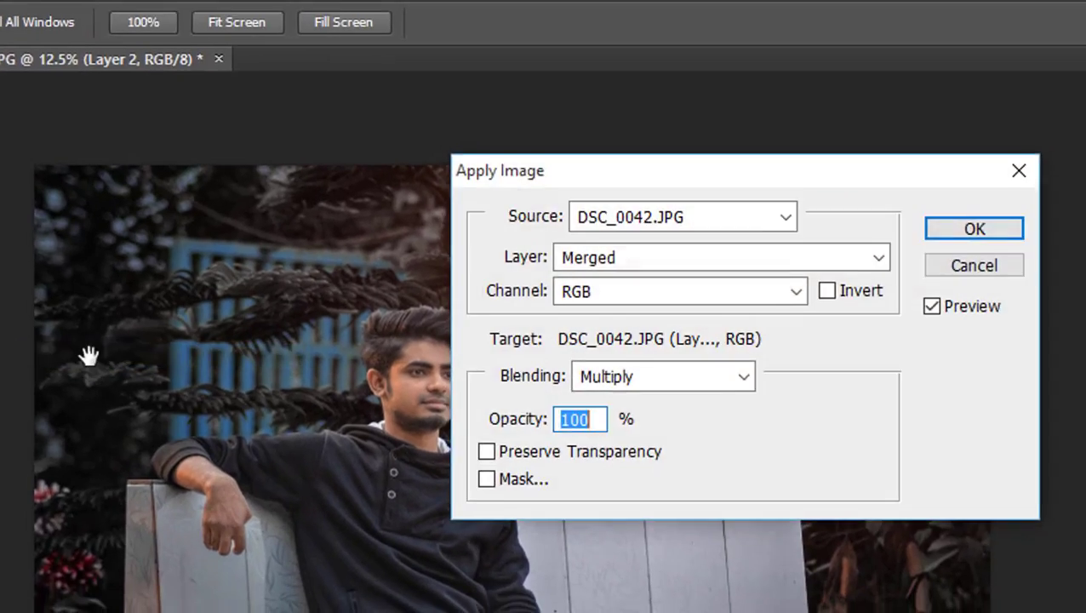
key(Return)
click(797, 330)
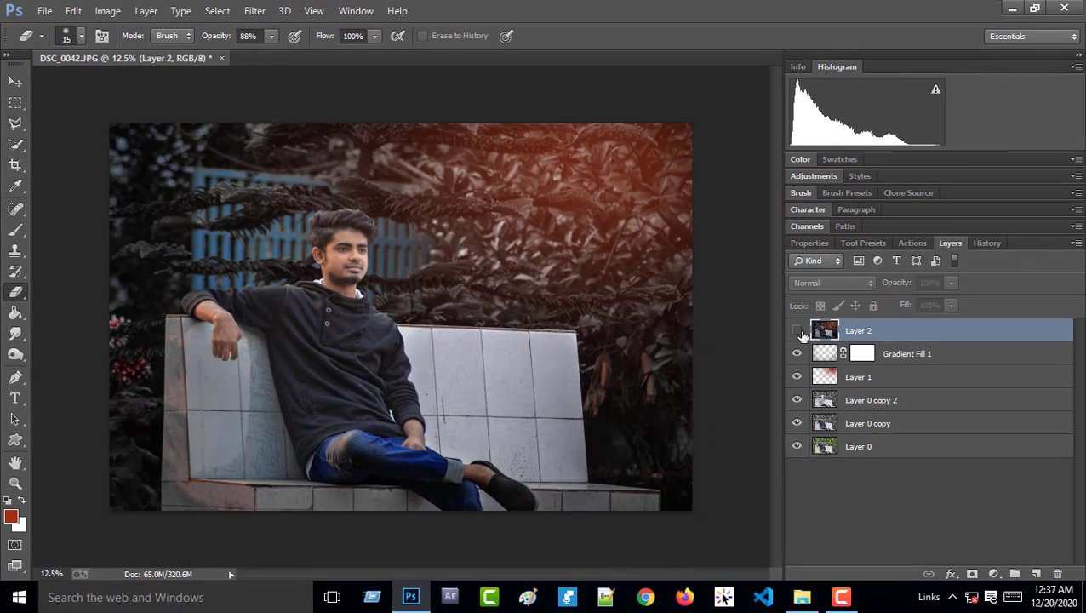
click(798, 332)
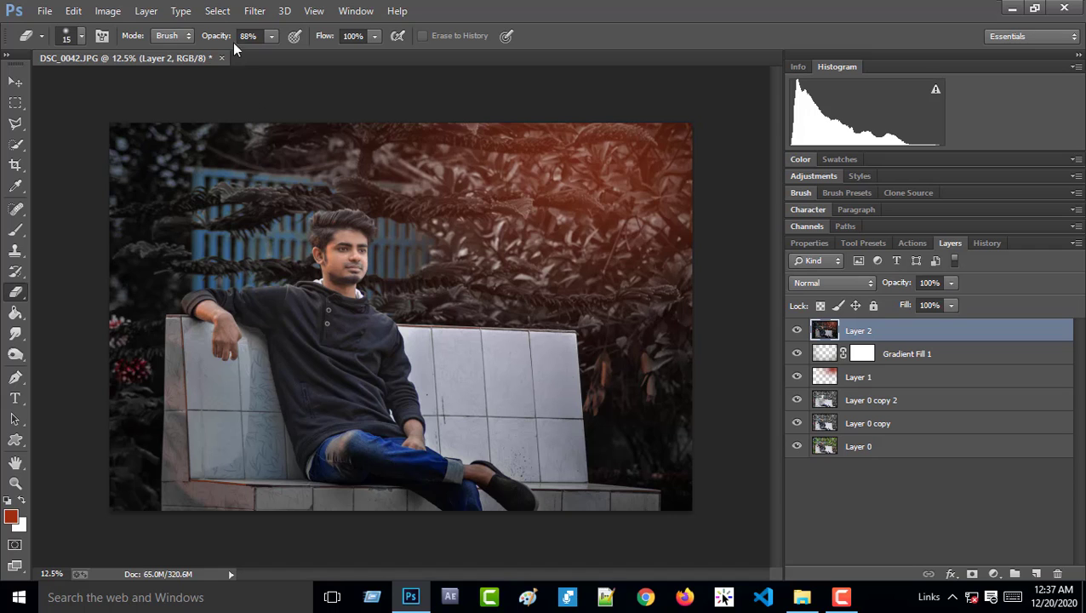
Apply Color Efex Pro 4's Dynamic Skin Softener to Layer 2, with the skin color sampled from the man's face.
click(255, 10)
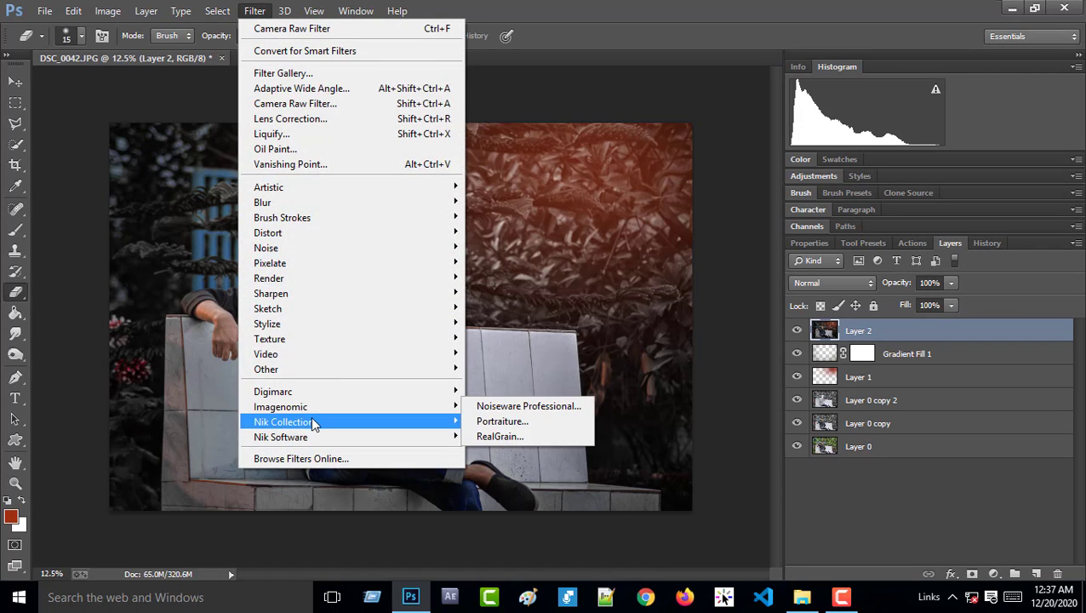
mouse_move(409, 425)
click(502, 420)
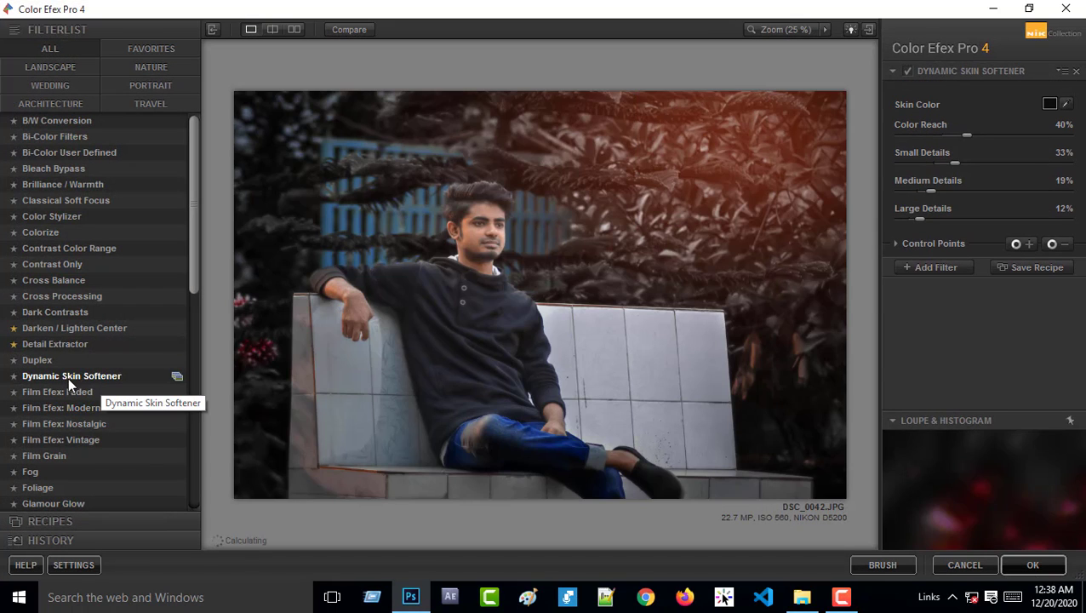
click(777, 30)
drag(800, 109, 799, 57)
click(1064, 103)
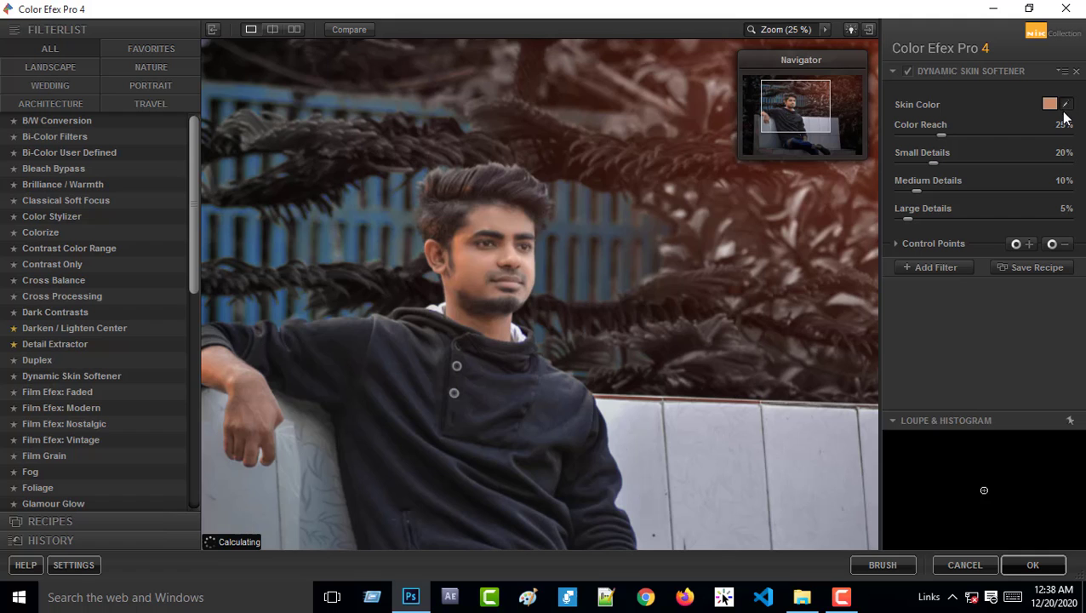
click(480, 266)
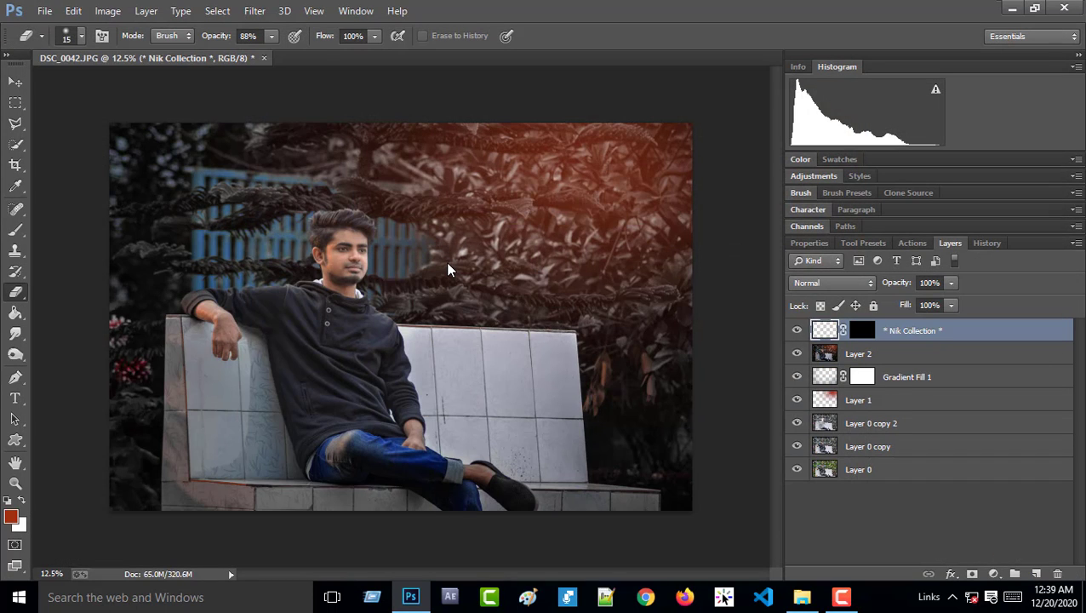
key(ctrl+plus)
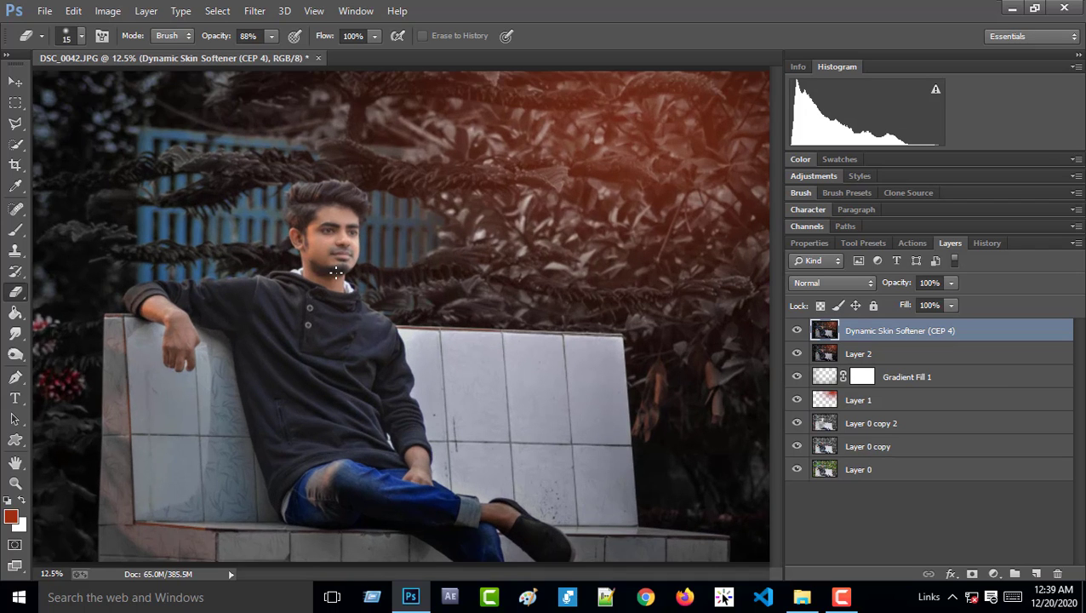
key(ctrl+plus)
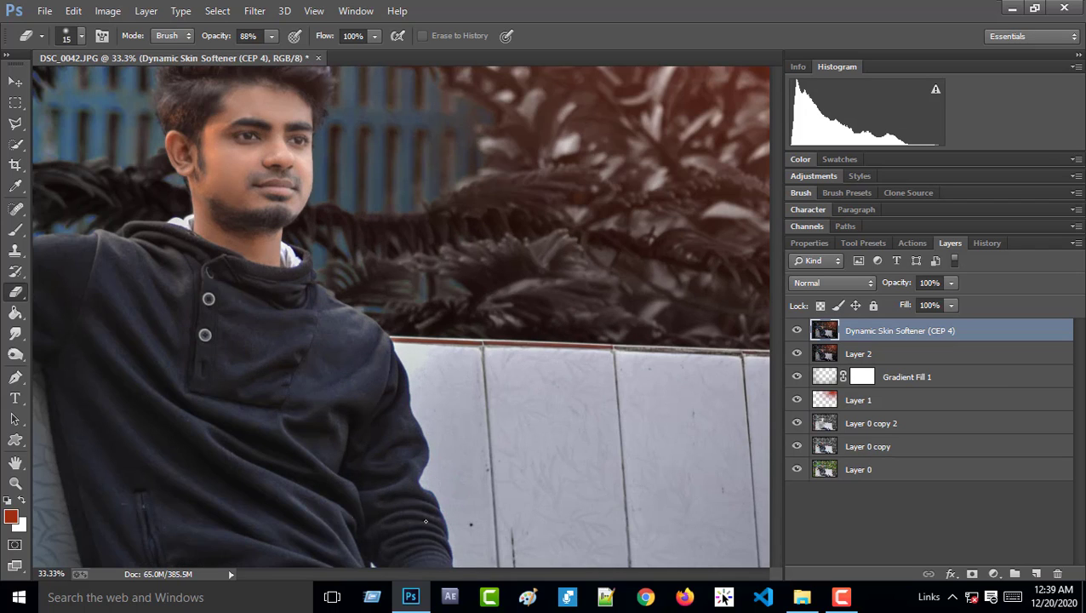
Compare the Dynamic Skin Softener layer on and off around the man's face and set its fill to 45%.
drag(489, 573, 448, 563)
drag(778, 346, 774, 299)
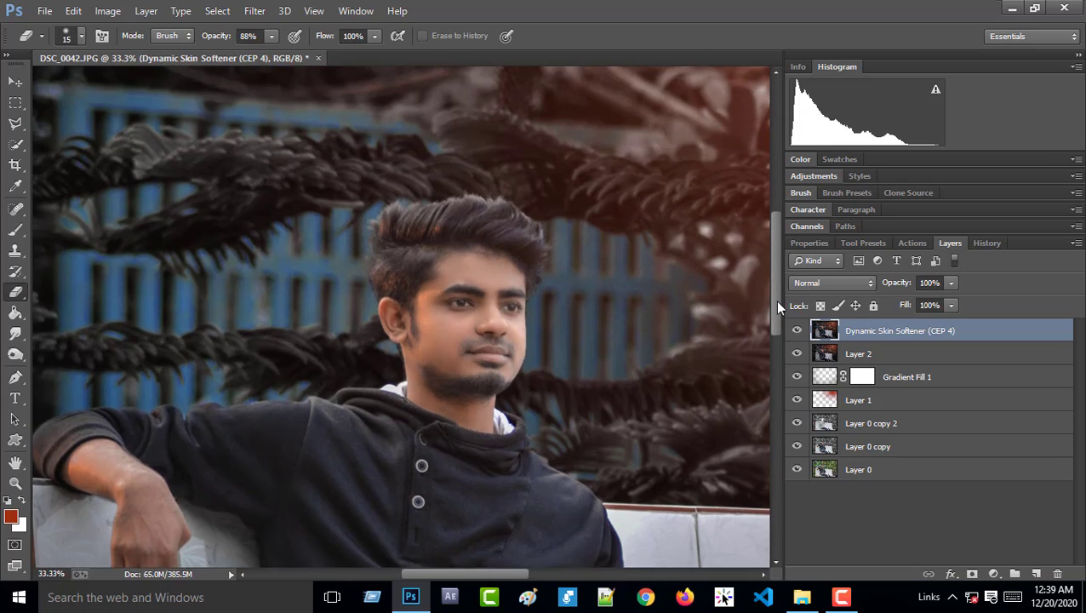
key(ctrl+plus)
click(797, 331)
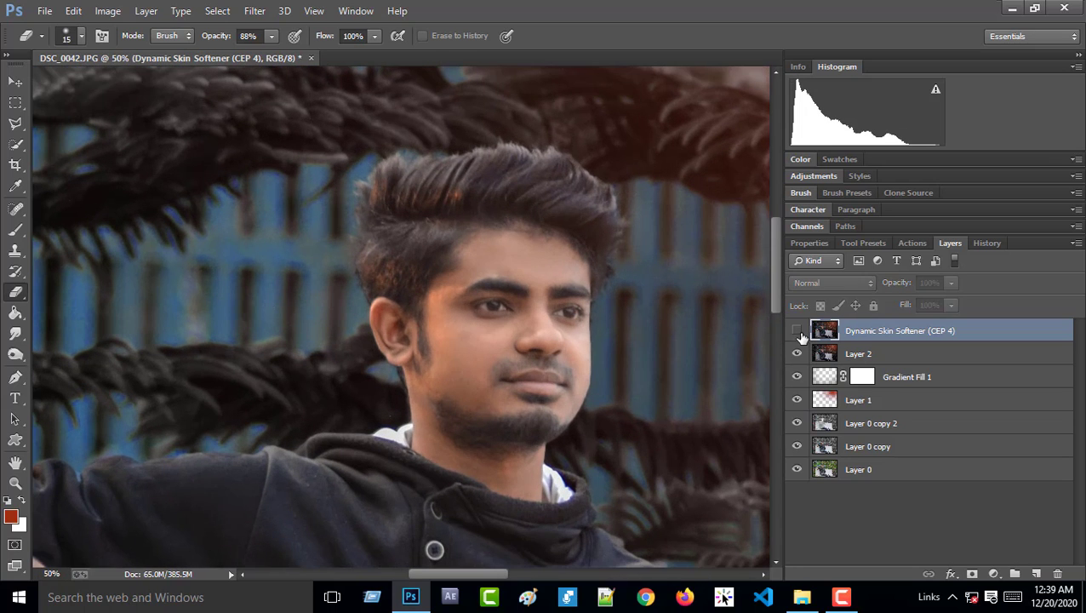
click(797, 331)
drag(952, 306, 905, 325)
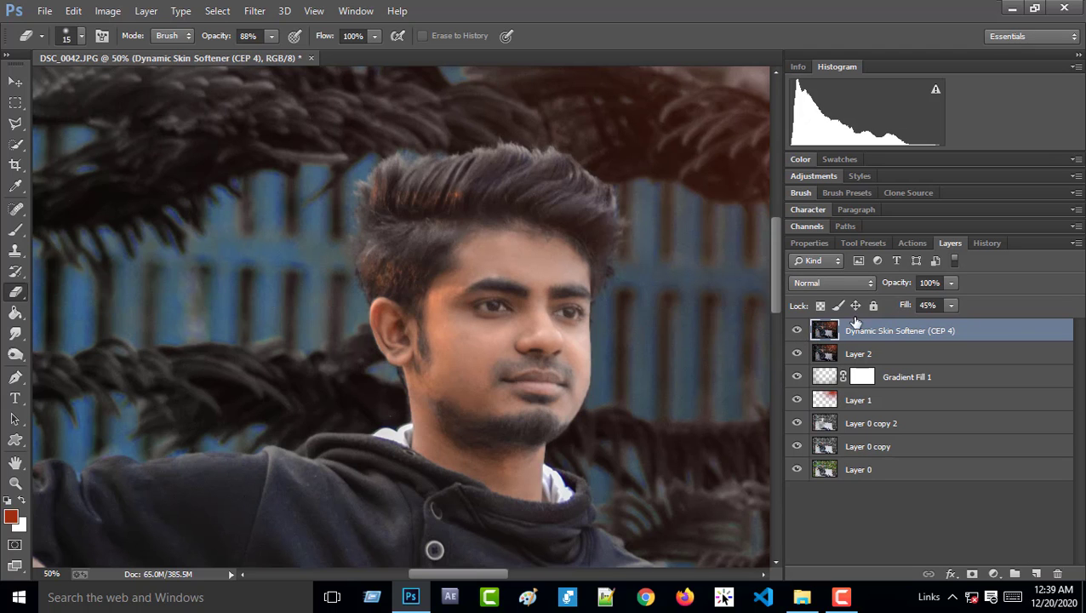
Add a new layer above the Dynamic Skin Softener layer and set the foreground color to efedec.
key(ctrl+minus)
key(ctrl+minus)
key(ctrl+minus)
key(ctrl+minus)
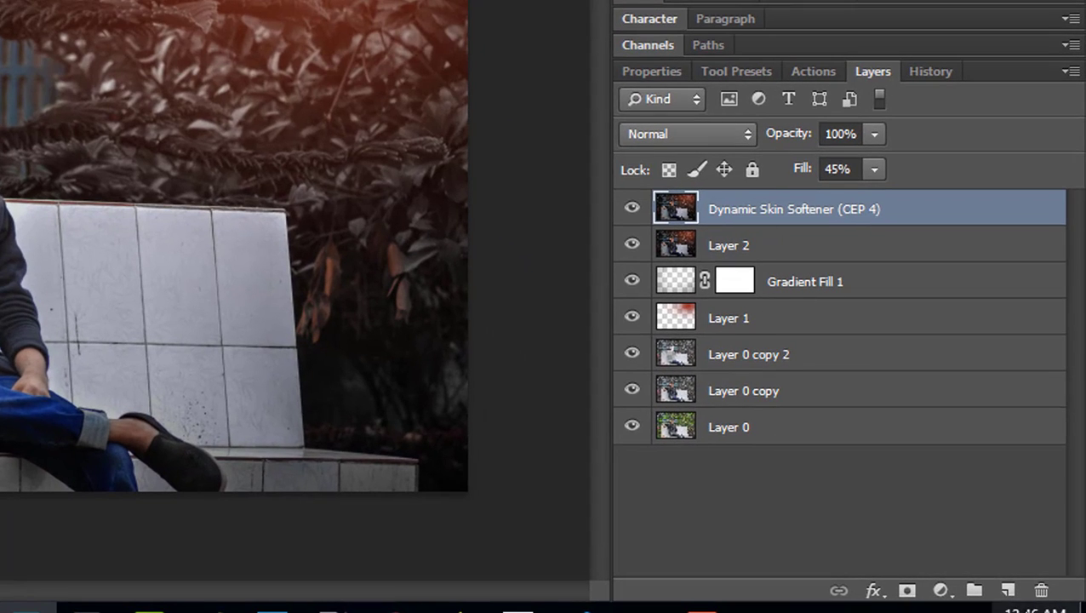
click(1009, 590)
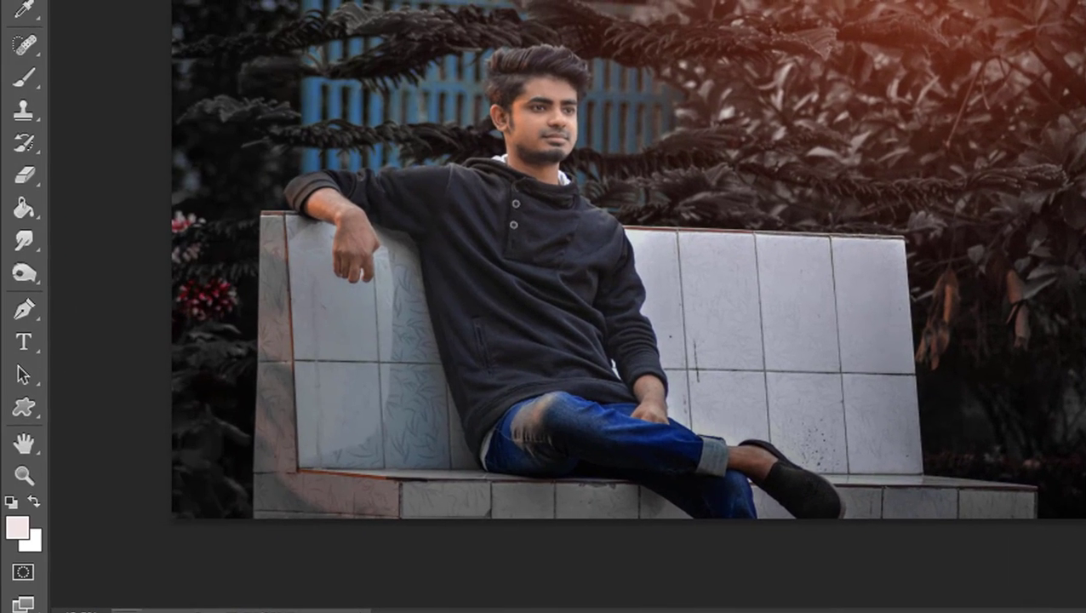
click(26, 525)
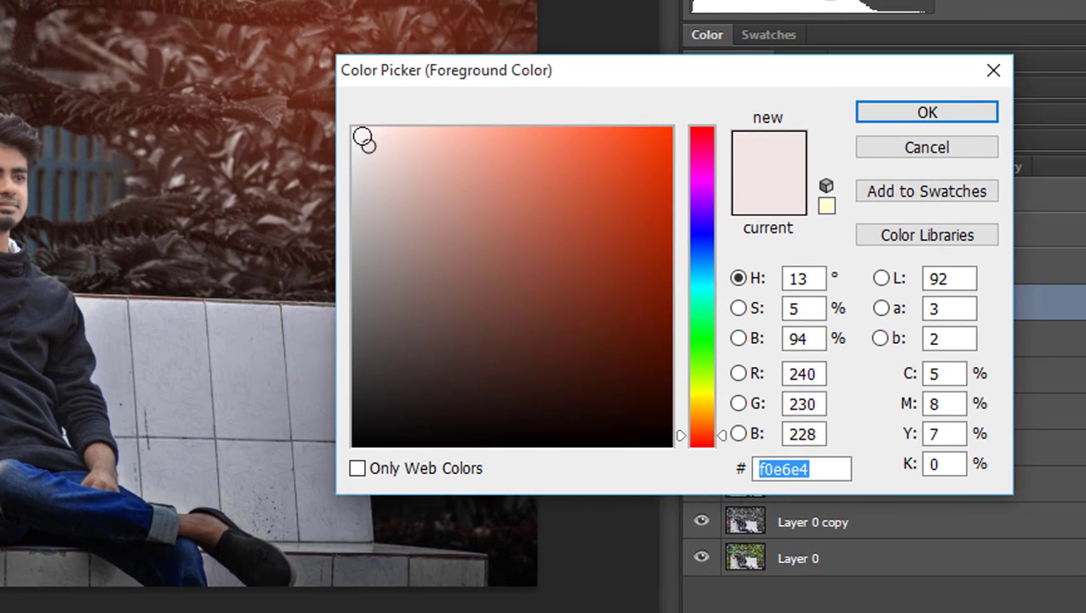
mouse_move(371, 132)
mouse_down()
mouse_move(357, 110)
mouse_move(373, 147)
mouse_move(357, 148)
mouse_up()
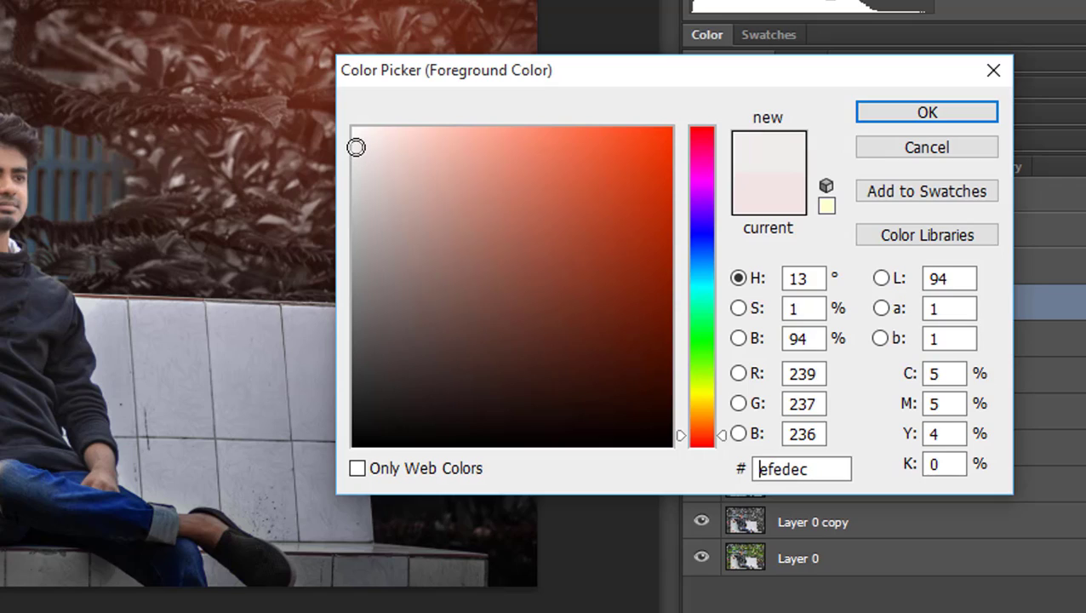
click(925, 120)
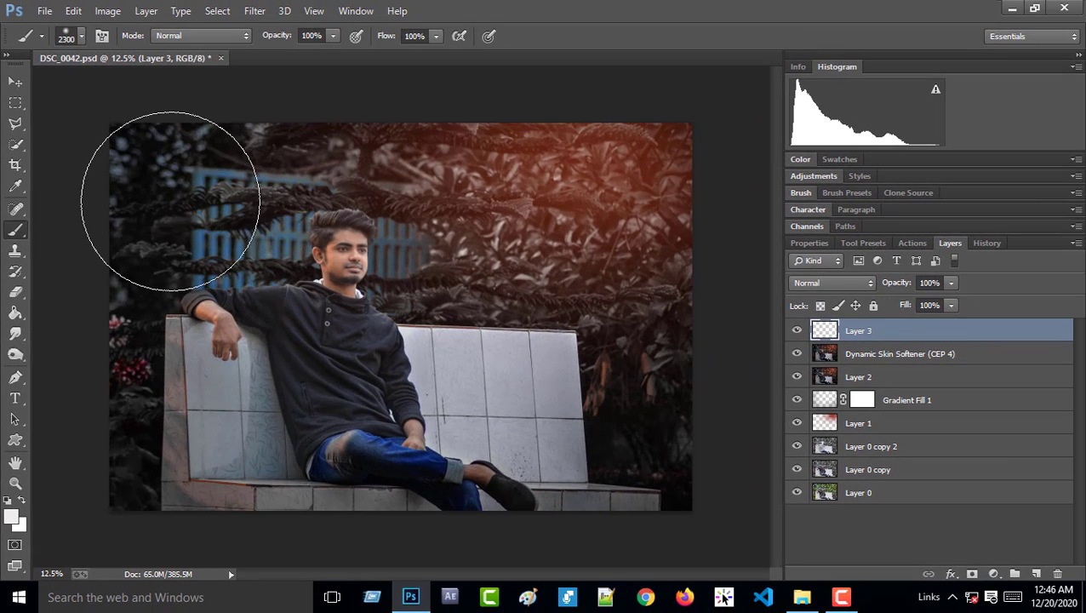
Paint one 2300 px soft dab over the photo's upper-left background and blend Layer 3 as Screen at 35% fill.
click(173, 201)
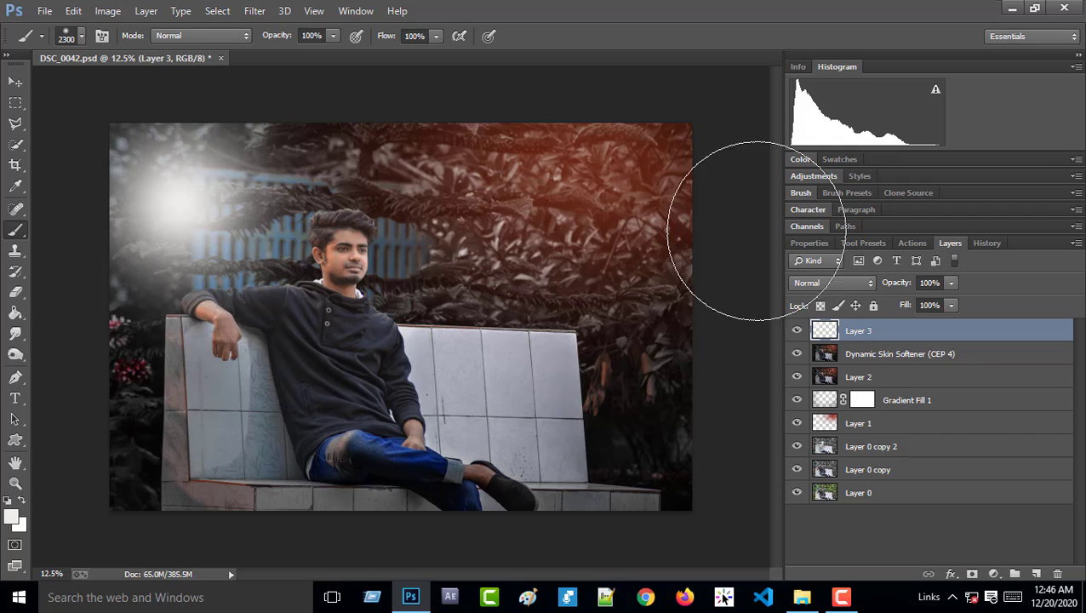
click(832, 282)
click(855, 137)
click(833, 282)
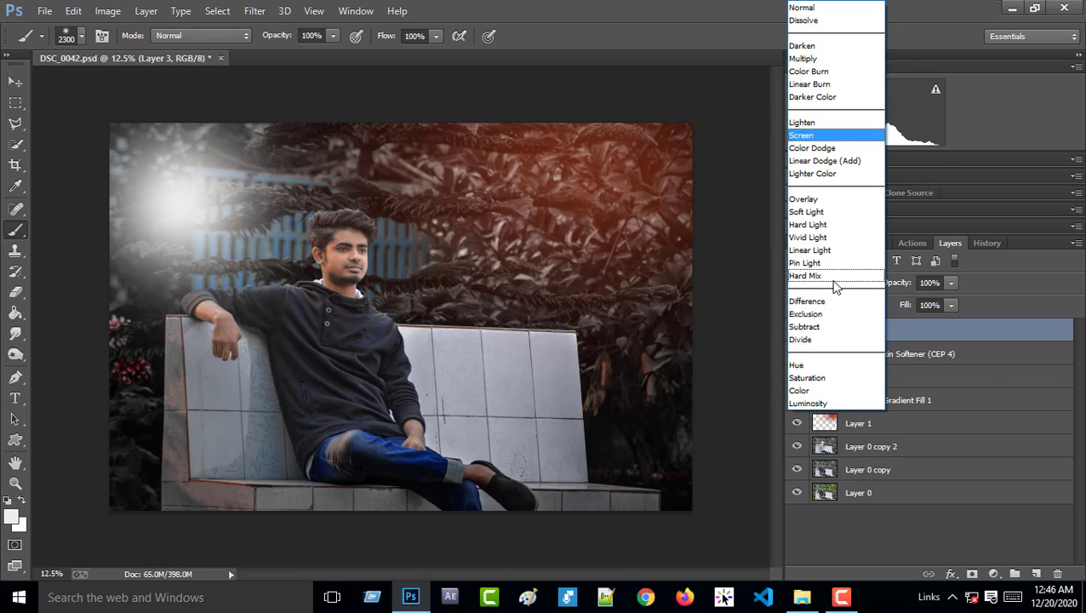
click(950, 305)
drag(924, 328, 897, 327)
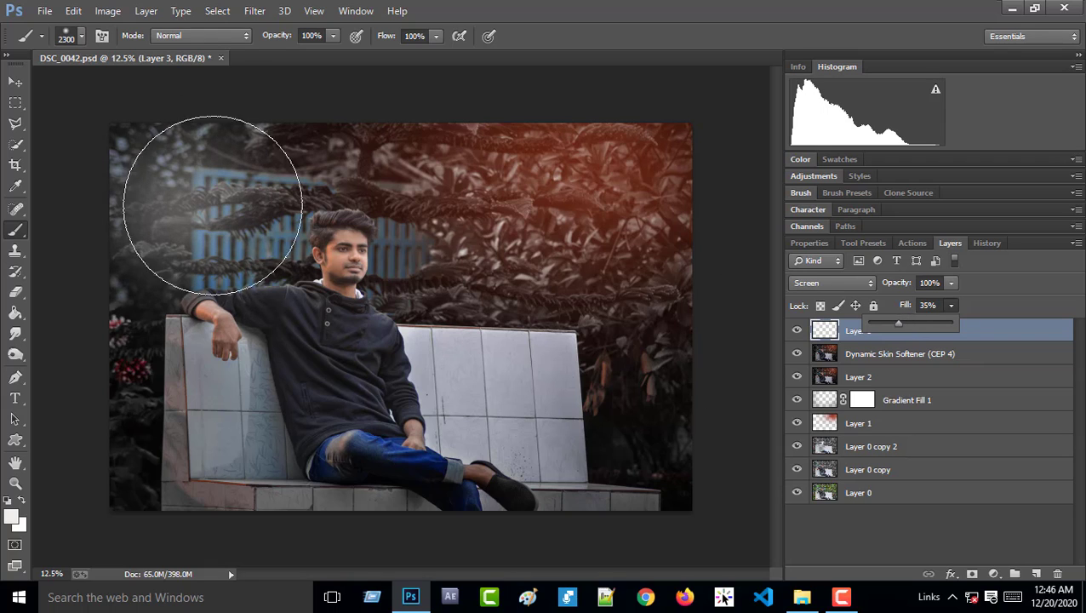
Enlarge the white glow on Layer 3 slightly and move it into the photo's upper-left corner.
key(v)
drag(155, 193, 207, 260)
key(ctrl+t)
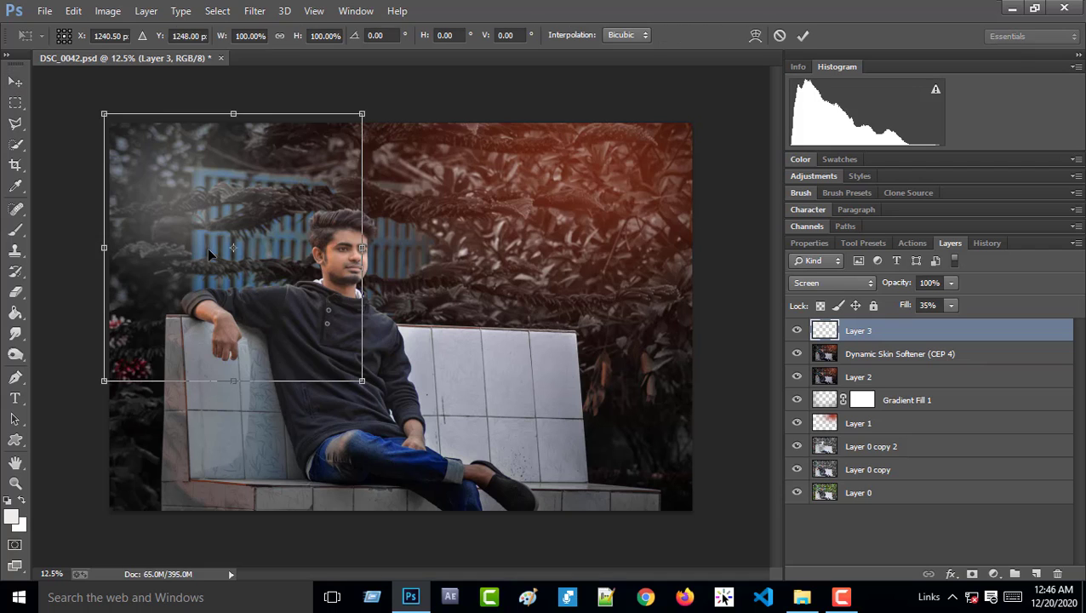
drag(259, 318, 246, 279)
drag(351, 342, 528, 449)
mouse_move(481, 422)
mouse_down()
mouse_move(425, 388)
mouse_move(449, 386)
mouse_move(497, 427)
mouse_move(469, 416)
mouse_up()
drag(520, 455, 365, 329)
mouse_move(344, 301)
mouse_down()
mouse_move(355, 316)
mouse_move(326, 292)
mouse_up()
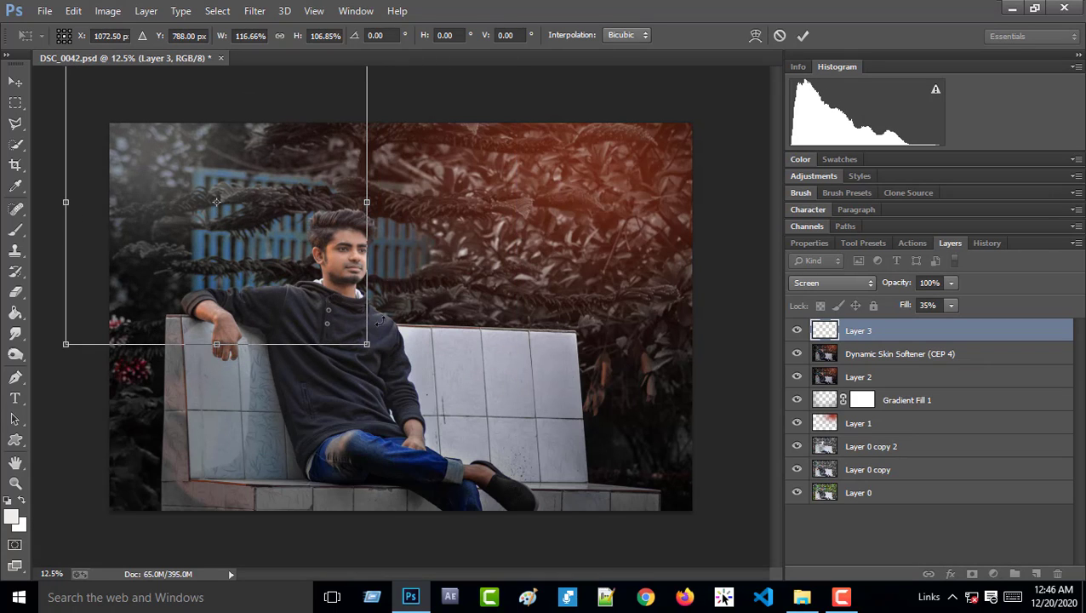
mouse_move(358, 350)
mouse_down()
mouse_move(372, 375)
mouse_move(355, 382)
mouse_move(354, 354)
mouse_up()
click(803, 34)
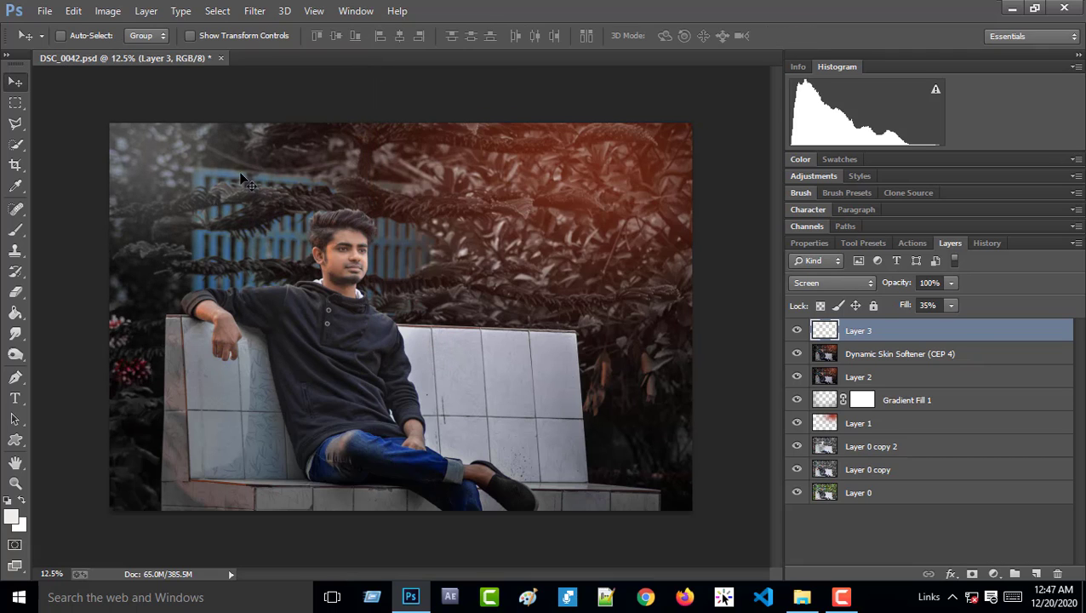
Duplicate the Layer 3 glow, flip the copy and place it in the photo's upper-right corner.
key(alt)
drag(154, 187, 540, 256)
key(ctrl+t)
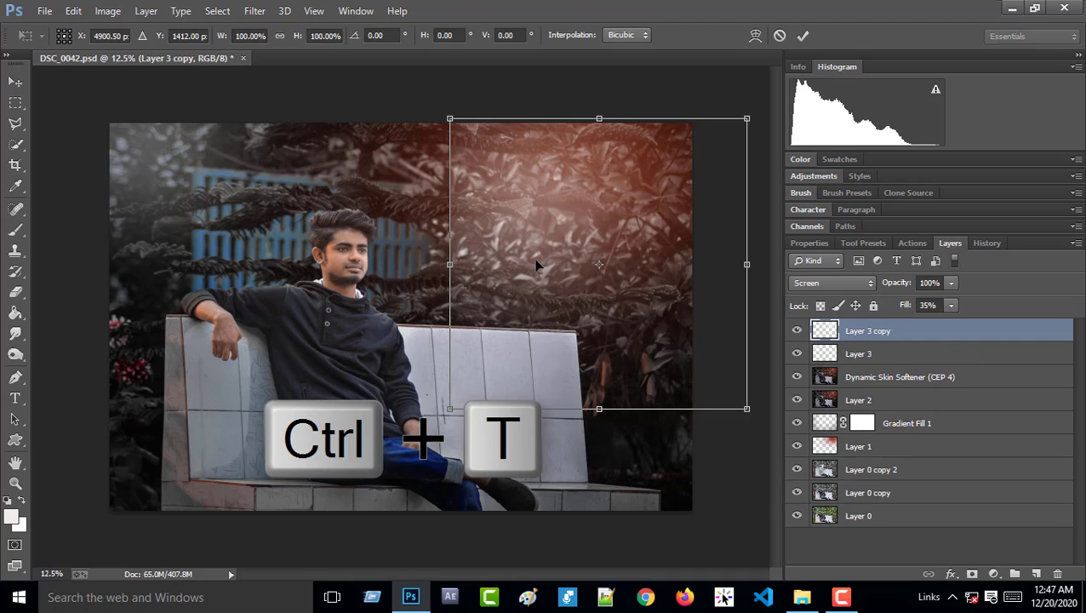
right_click(534, 258)
click(591, 499)
drag(585, 294, 567, 245)
drag(446, 348, 481, 287)
click(802, 35)
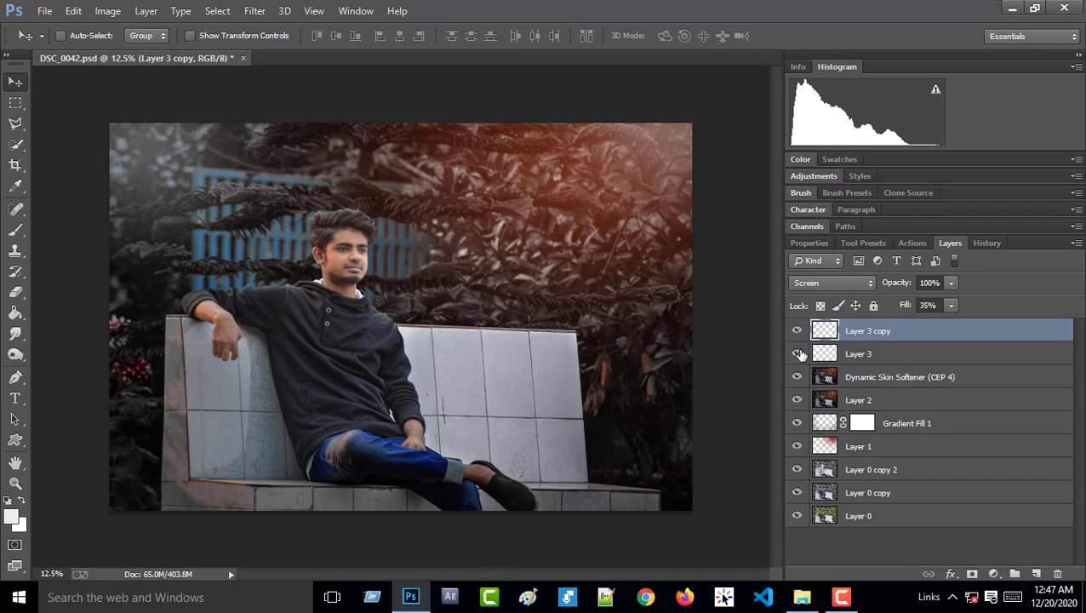
Set the fill of Layer 3 to 21%, comparing its glow on and off before and after the change.
click(797, 353)
click(797, 353)
key(ctrl+minus)
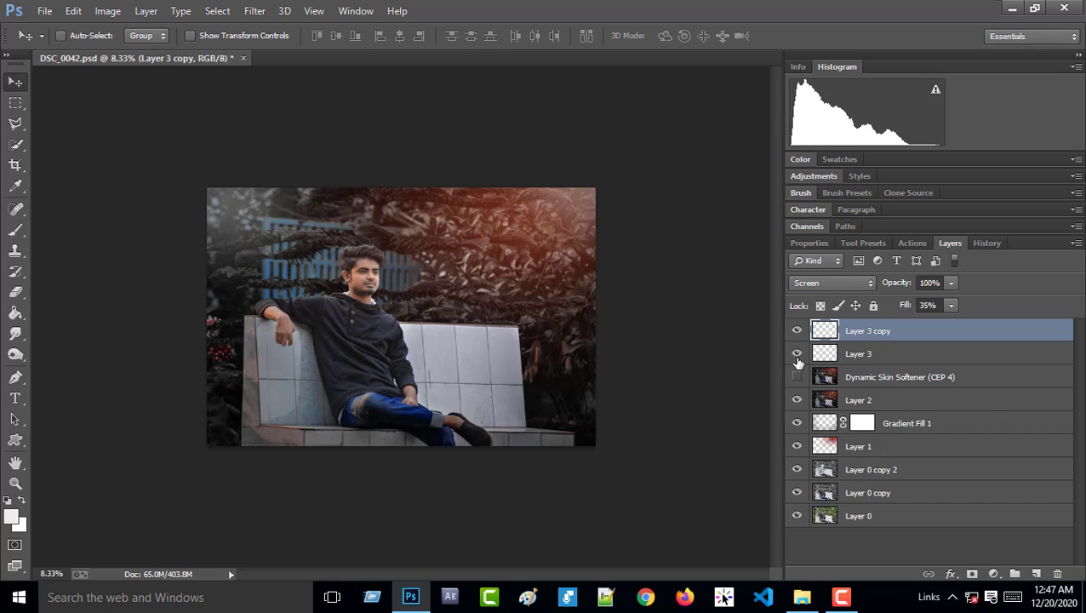
click(796, 355)
click(797, 355)
click(796, 355)
click(796, 355)
click(798, 357)
click(848, 360)
click(950, 305)
drag(928, 323, 940, 322)
click(797, 354)
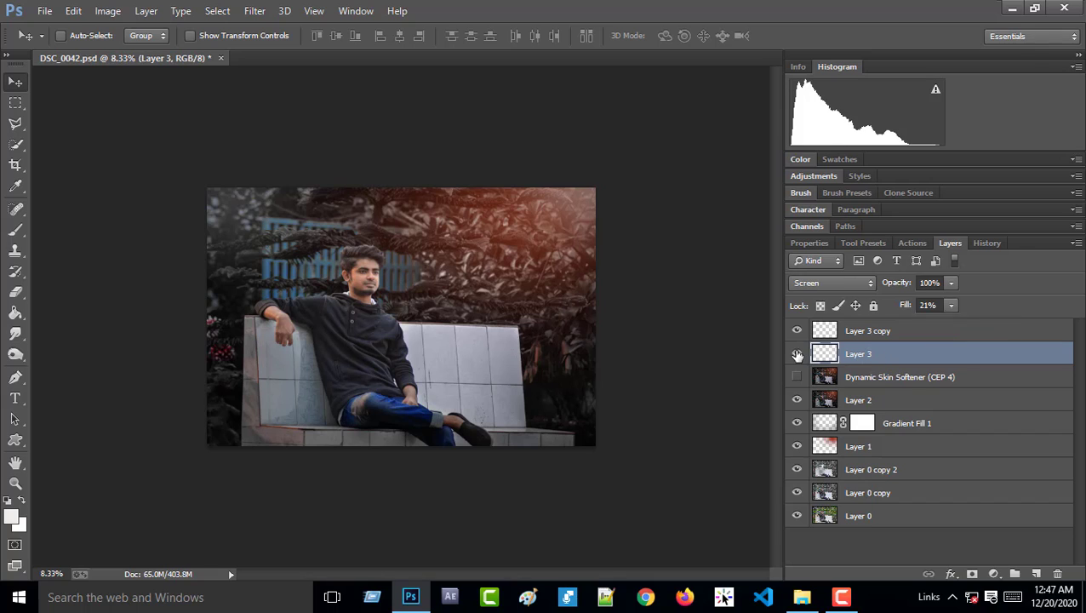
click(799, 355)
click(799, 355)
click(799, 354)
click(799, 354)
Set the fill of Layer 3 copy to 30%, comparing its glow on and off before and after the change.
click(858, 332)
click(797, 332)
click(797, 332)
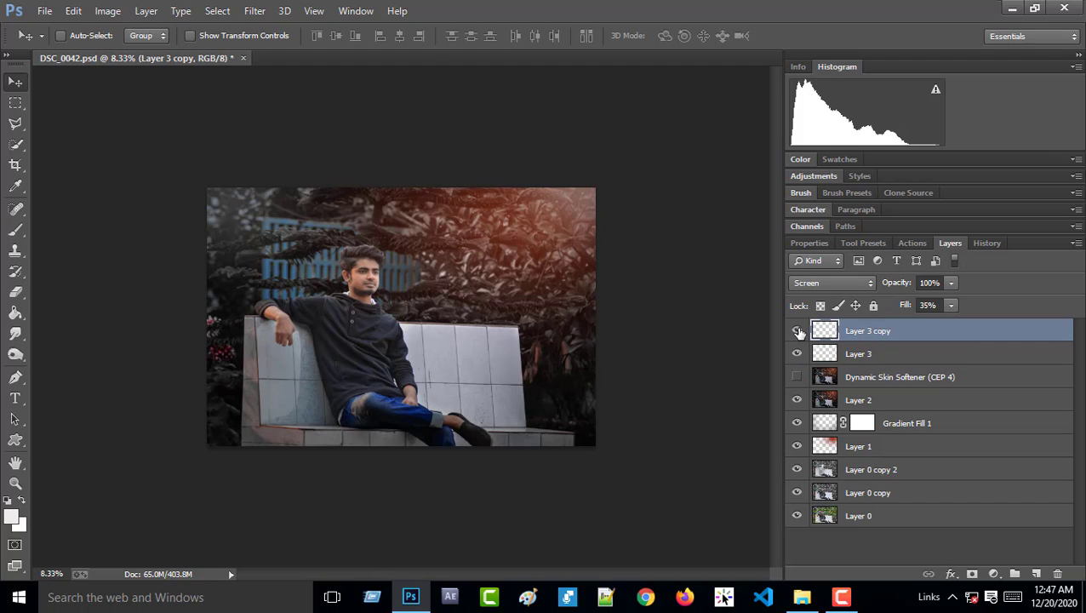
click(797, 332)
click(797, 332)
click(951, 306)
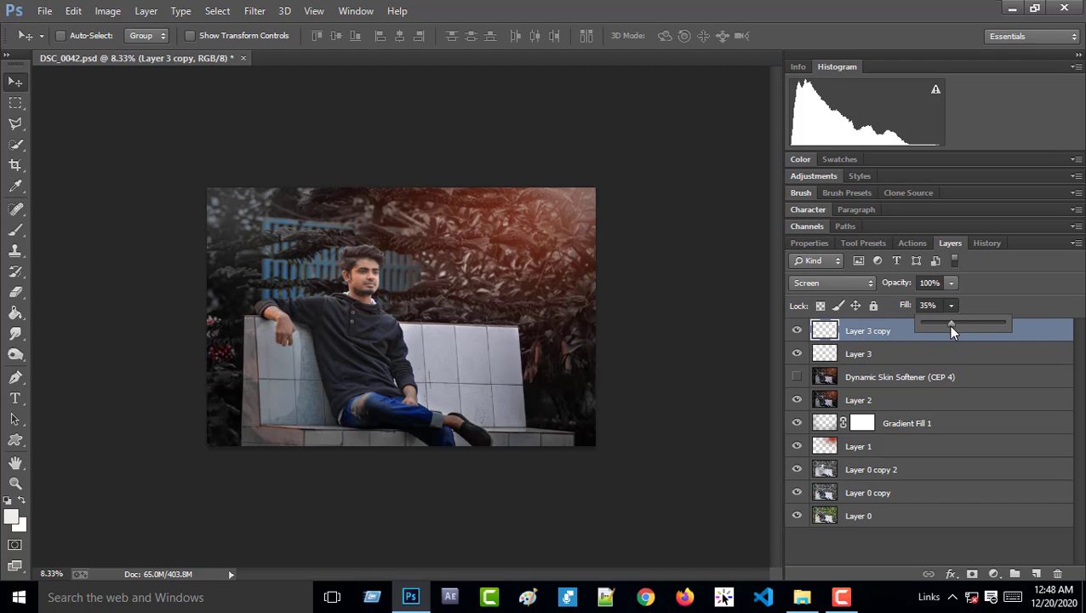
drag(948, 324, 947, 325)
click(797, 332)
click(797, 333)
click(796, 333)
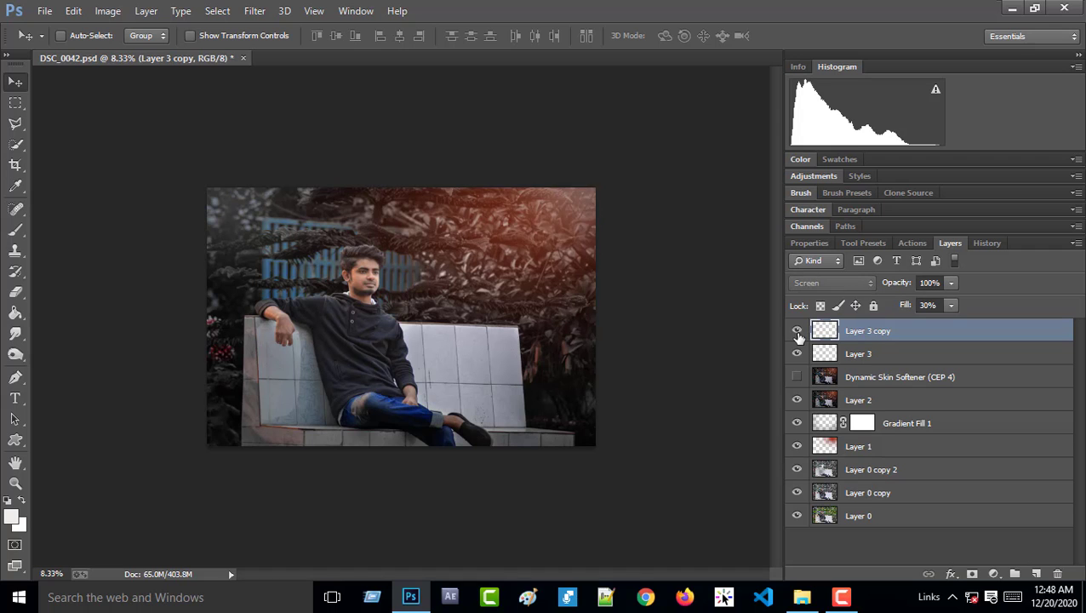
click(796, 332)
Check the whole photo at several magnifications and make the Dynamic Skin Softener layer visible again.
key(ctrl+minus)
key(ctrl+minus)
key(ctrl+plus)
key(ctrl+plus)
key(ctrl+plus)
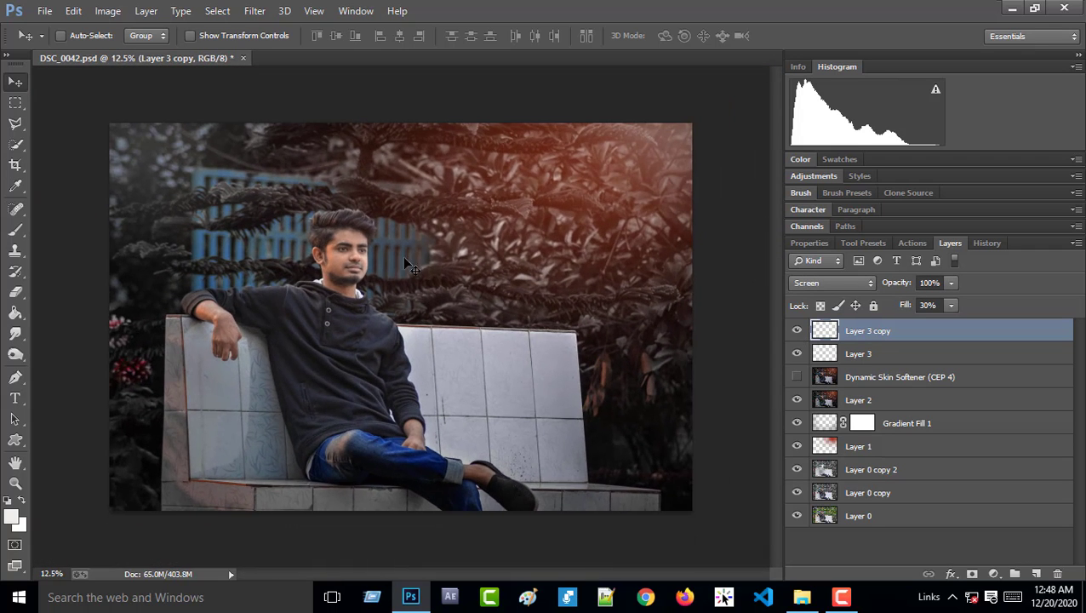
key(ctrl+plus)
key(ctrl+plus)
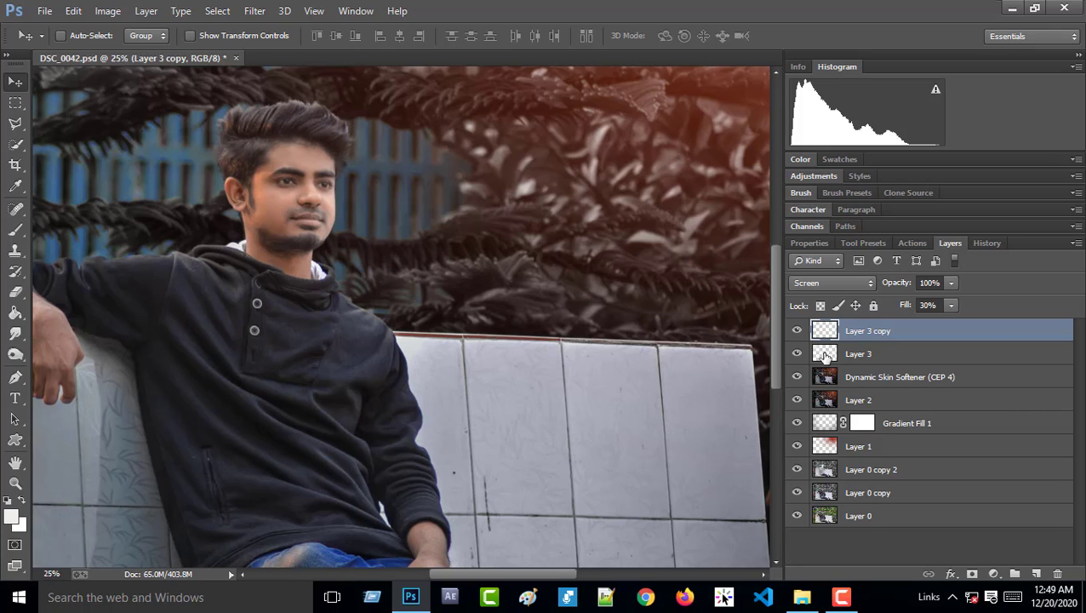
click(797, 377)
Heal the dark crack on the bench tile beside the man's arm on the Dynamic Skin Softener layer with a 40 px content-aware Spot Healing Brush.
click(823, 383)
click(15, 209)
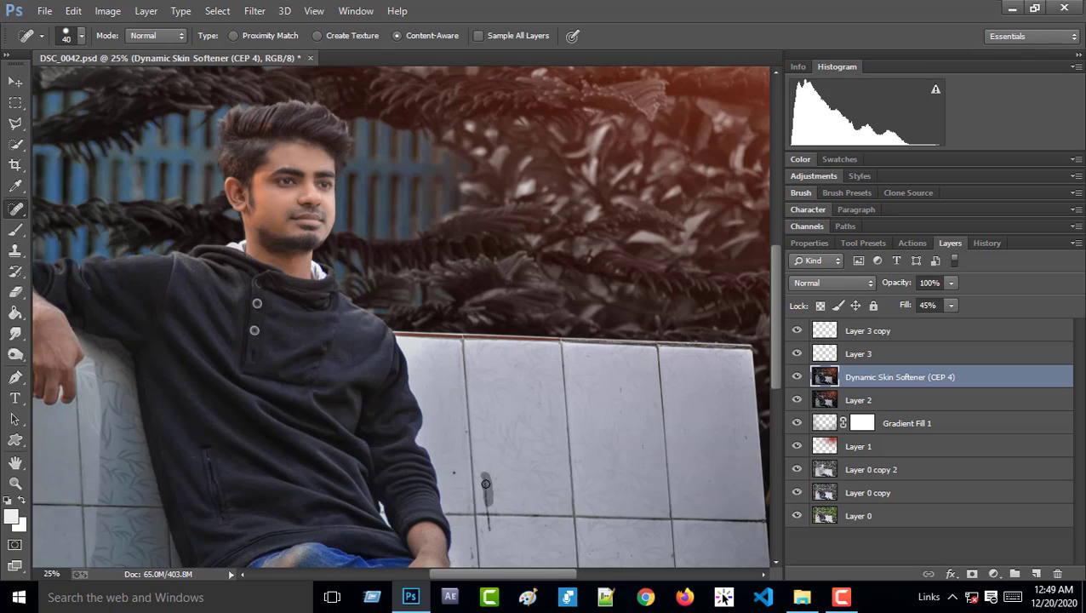
drag(492, 525, 488, 528)
drag(485, 488, 484, 480)
Heal the same tile crack on Layer 2, check the whole photo and select Layer 3 copy.
click(830, 406)
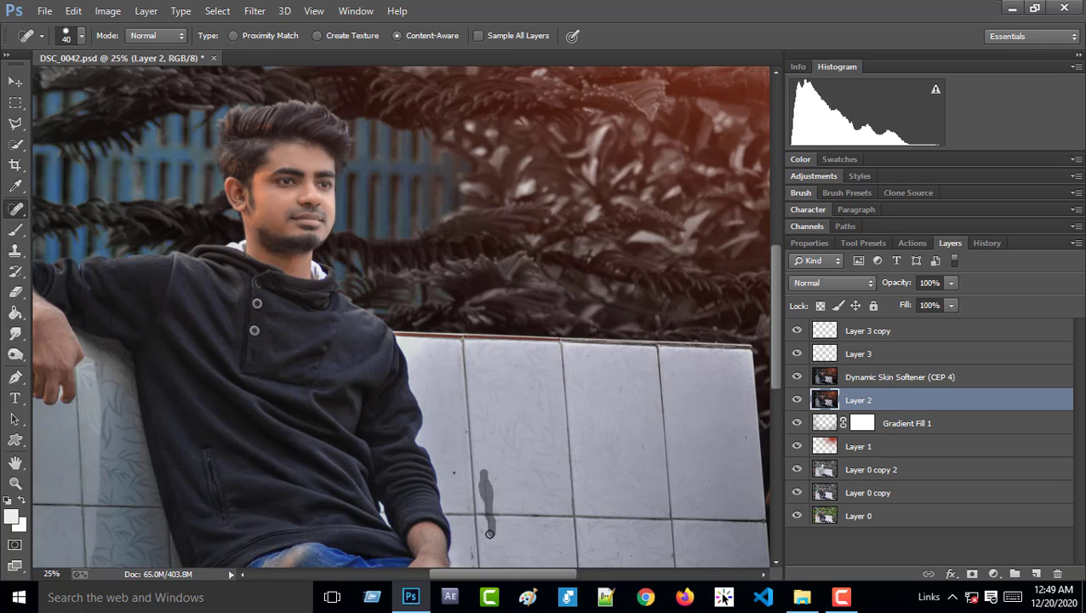
drag(490, 516, 488, 516)
key(ctrl+minus)
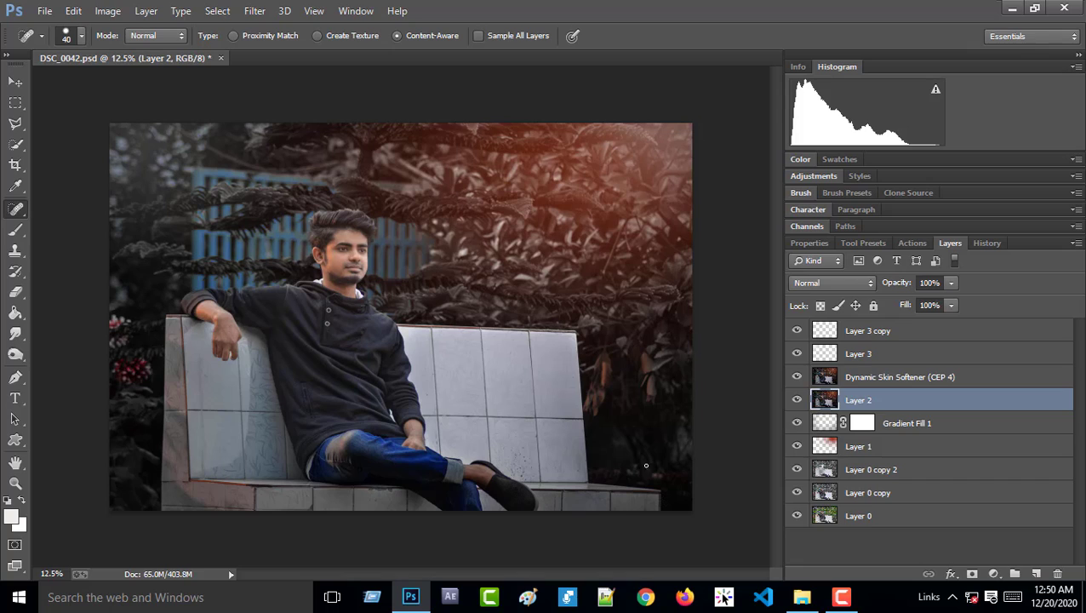
click(870, 337)
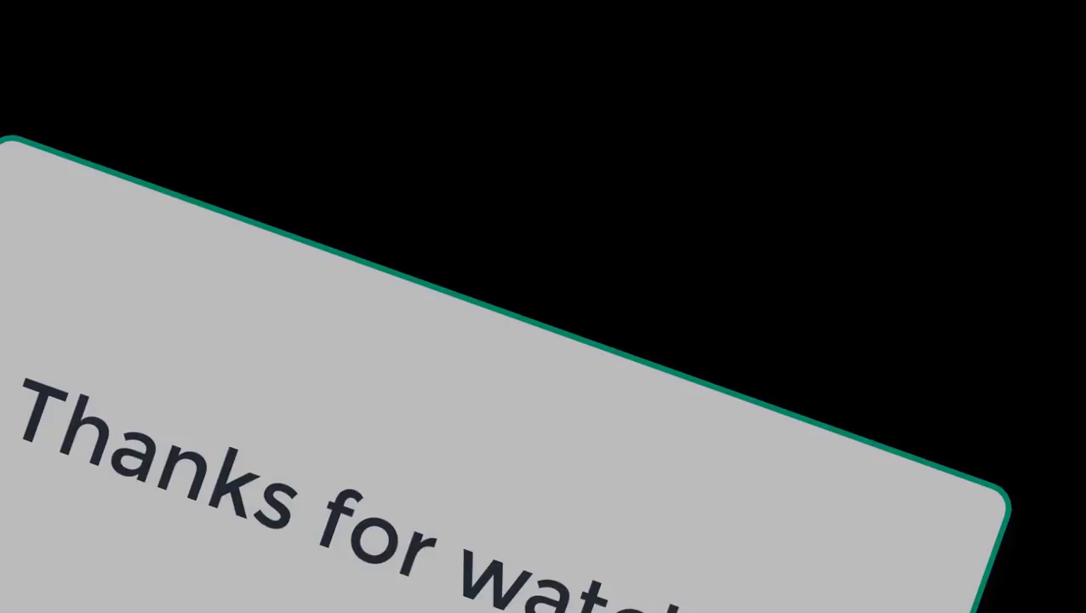